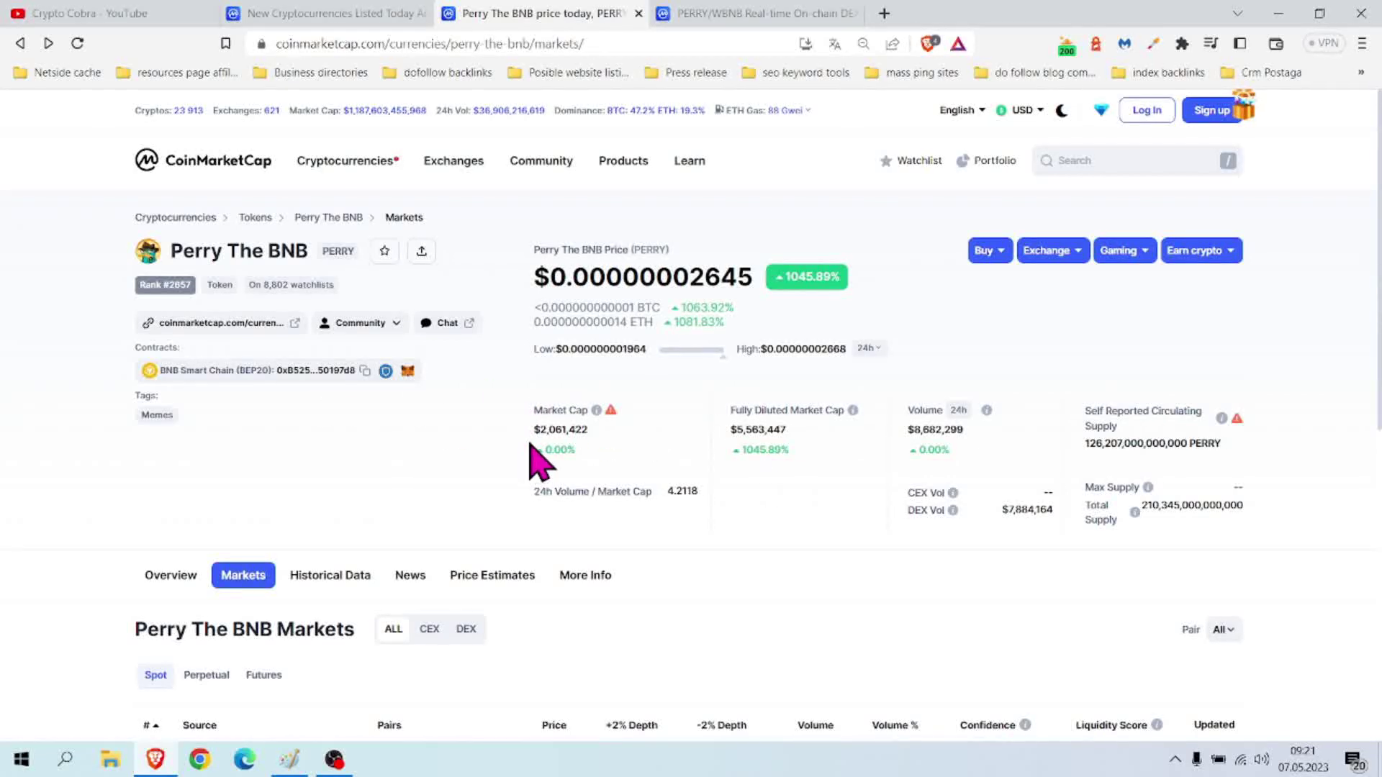
key("ctrl+plus")
key("ctrl+plus")
key("ctrl+plus")
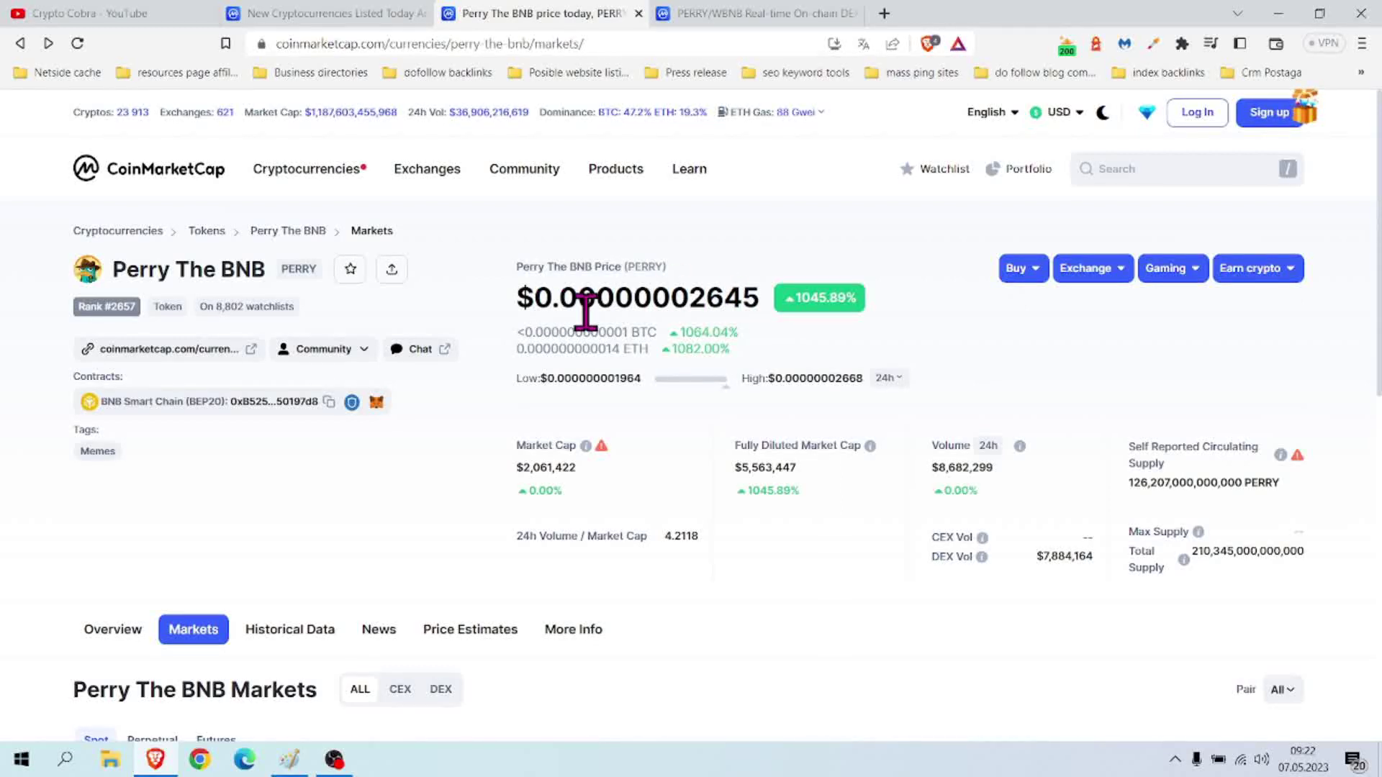
scroll(601, 433, "down", 1)
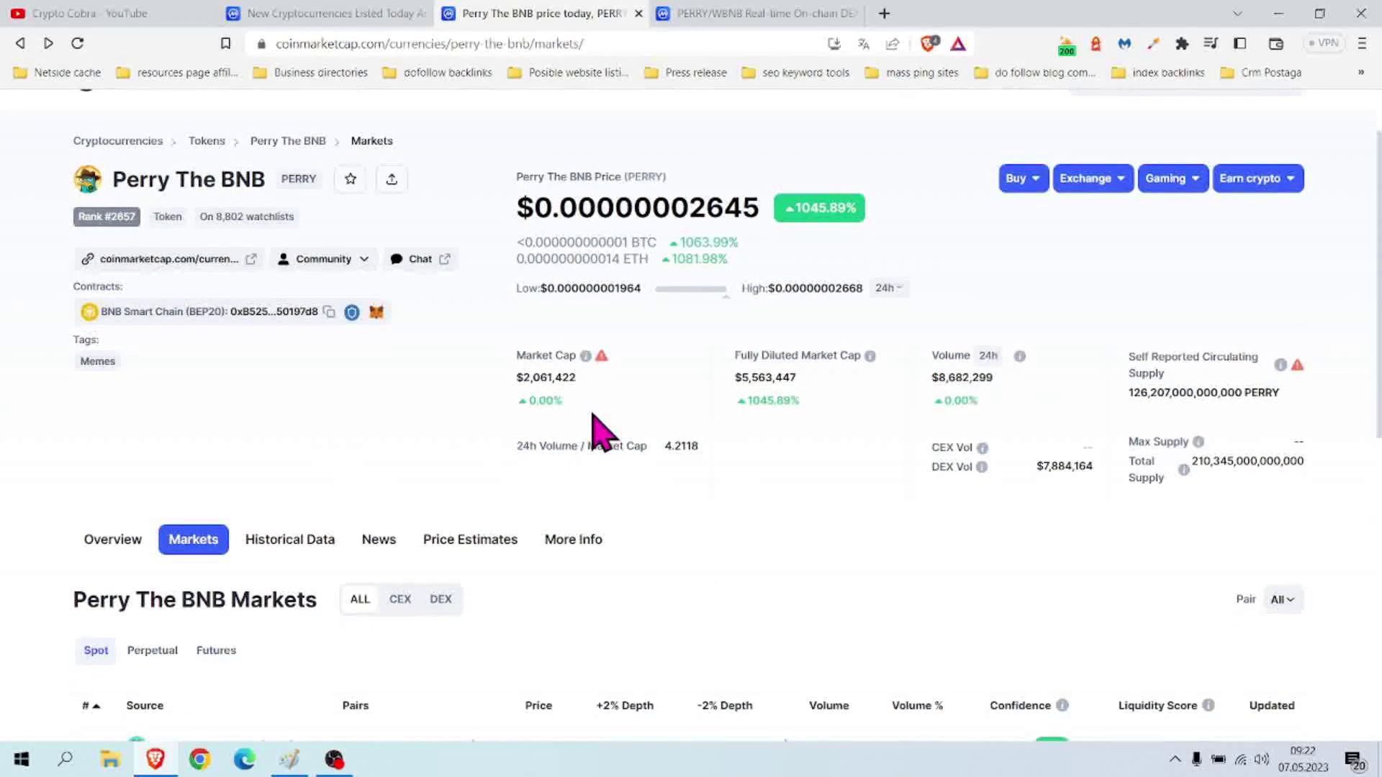
scroll(667, 419, "down", 2)
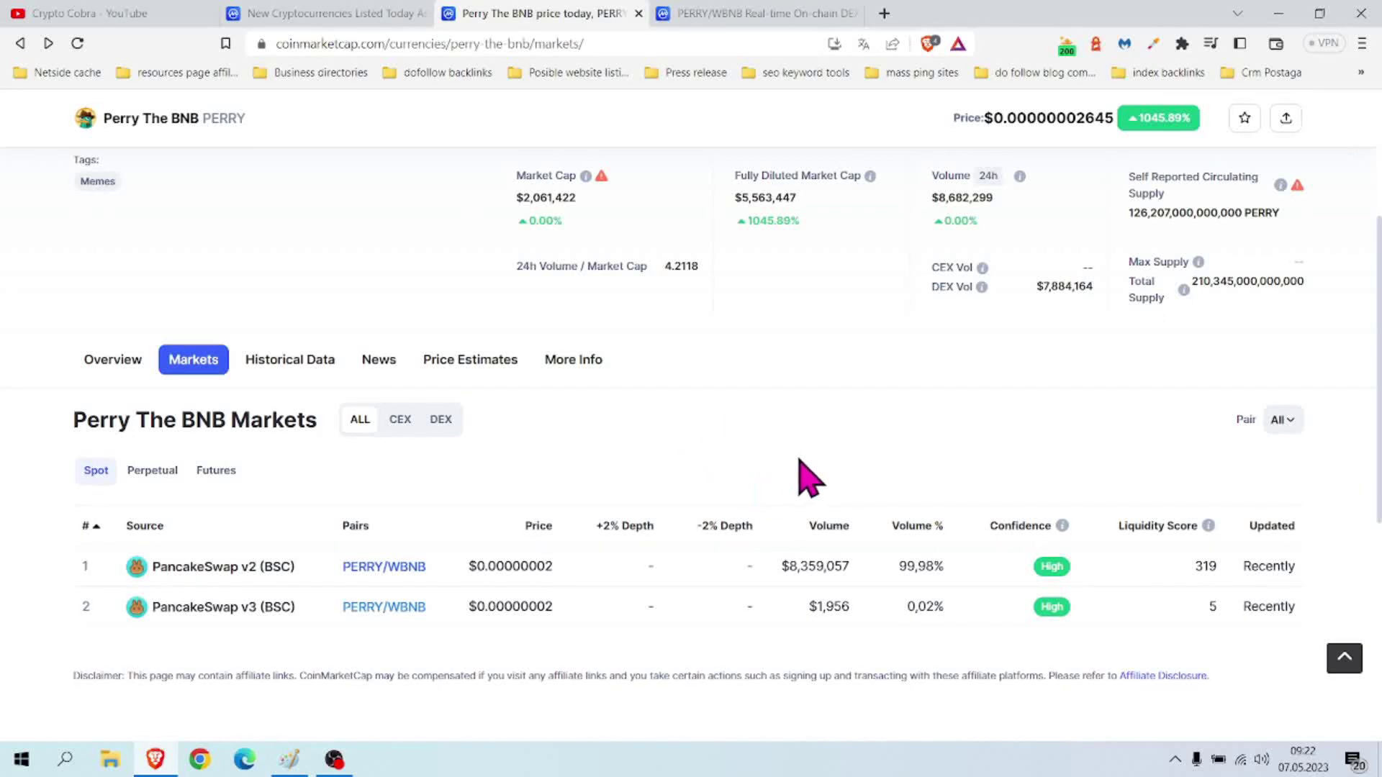
scroll(810, 475, "up", 3)
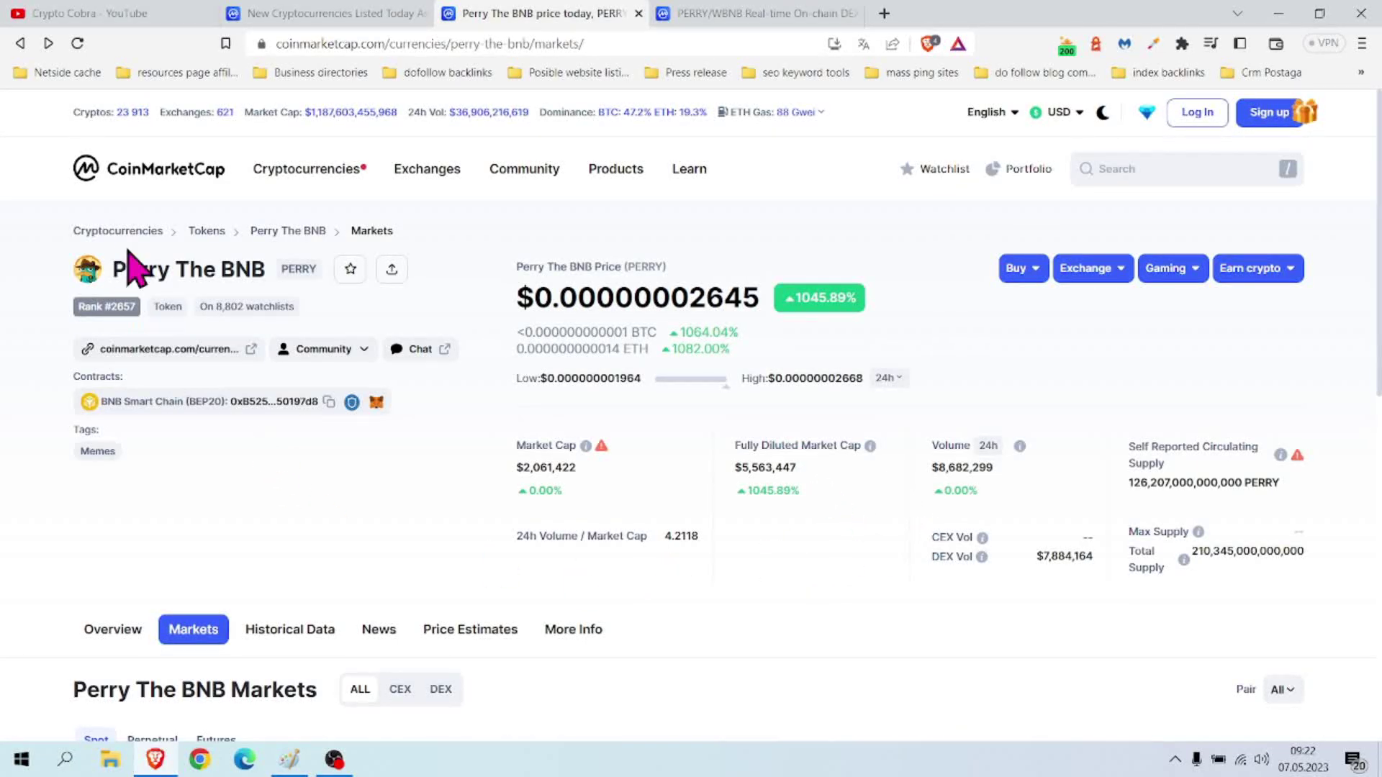
left_click_drag(126, 269, 275, 279)
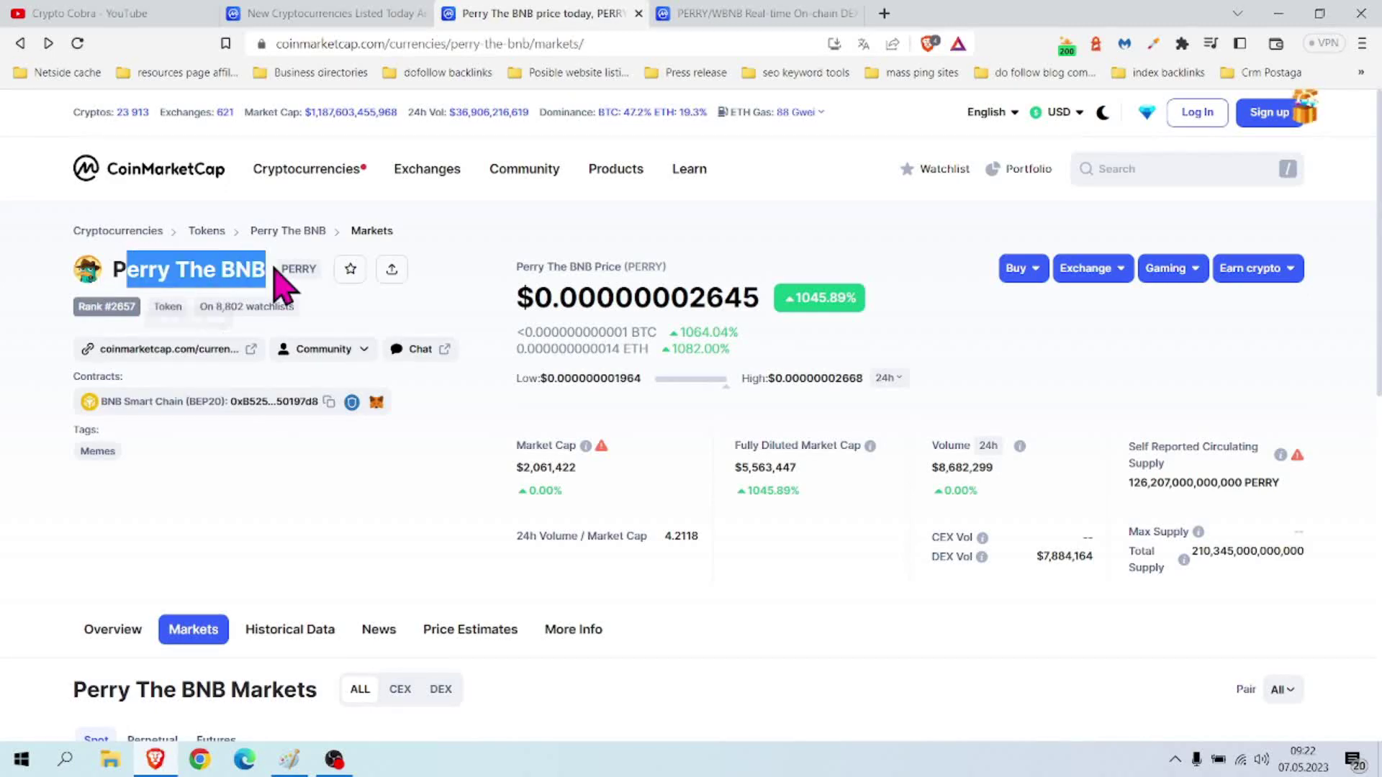
scroll(483, 486, "down", 2)
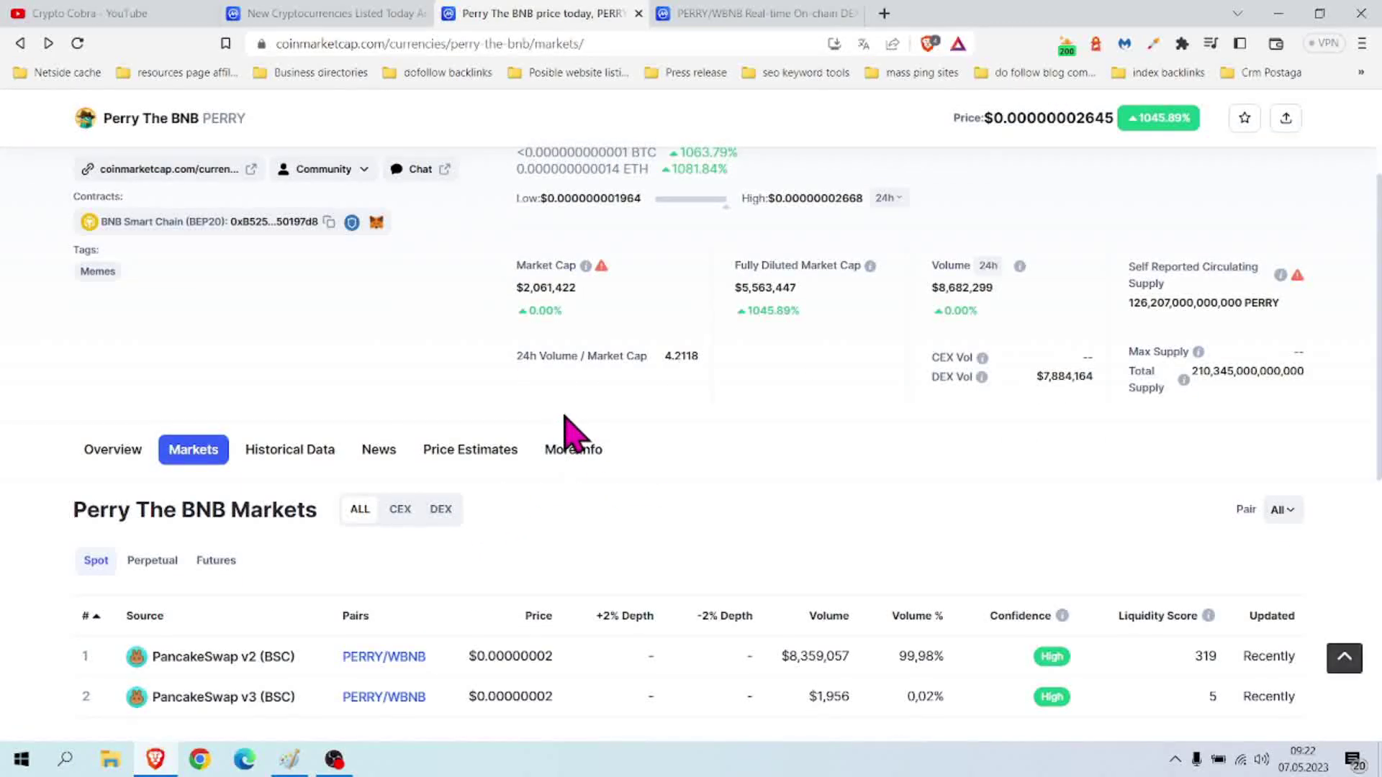
scroll(583, 454, "up", 2)
scroll(648, 452, "down", 2)
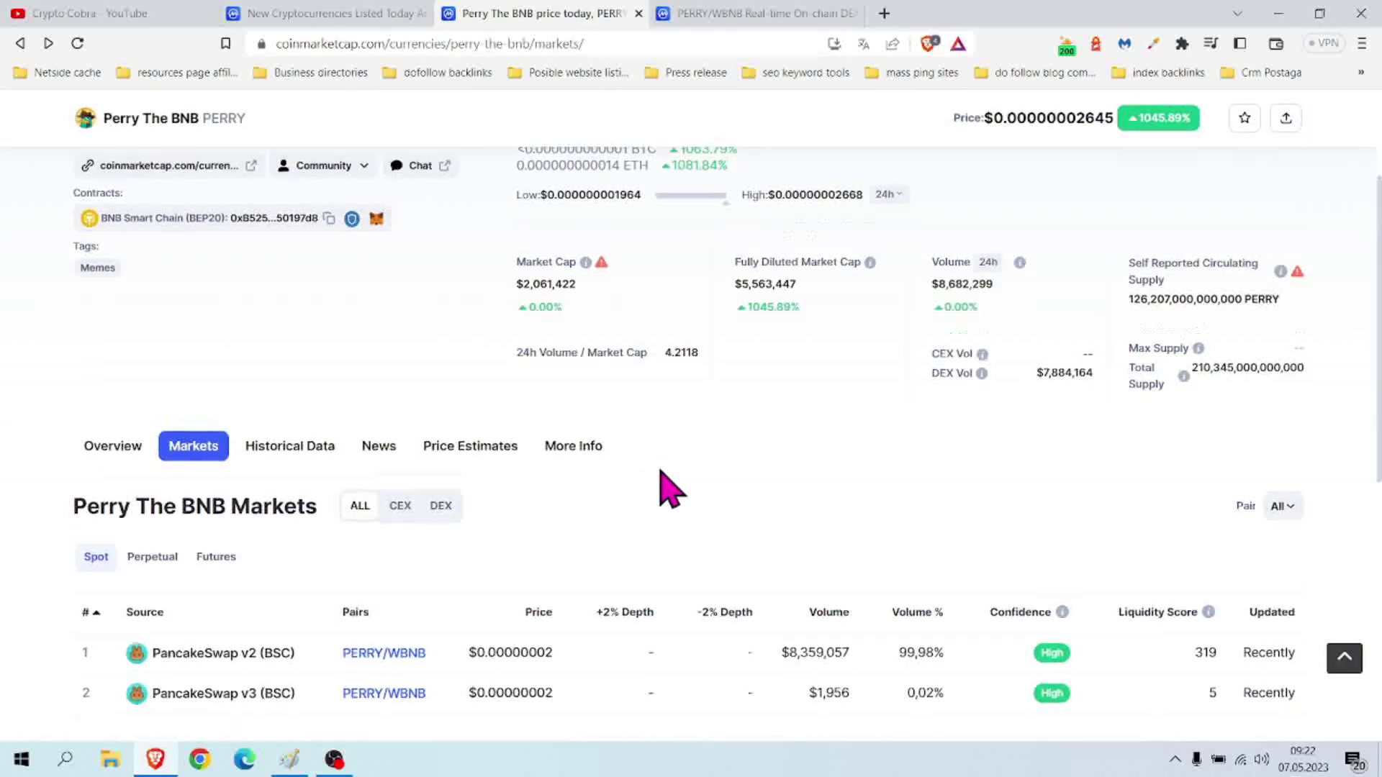
scroll(664, 486, "down", 2)
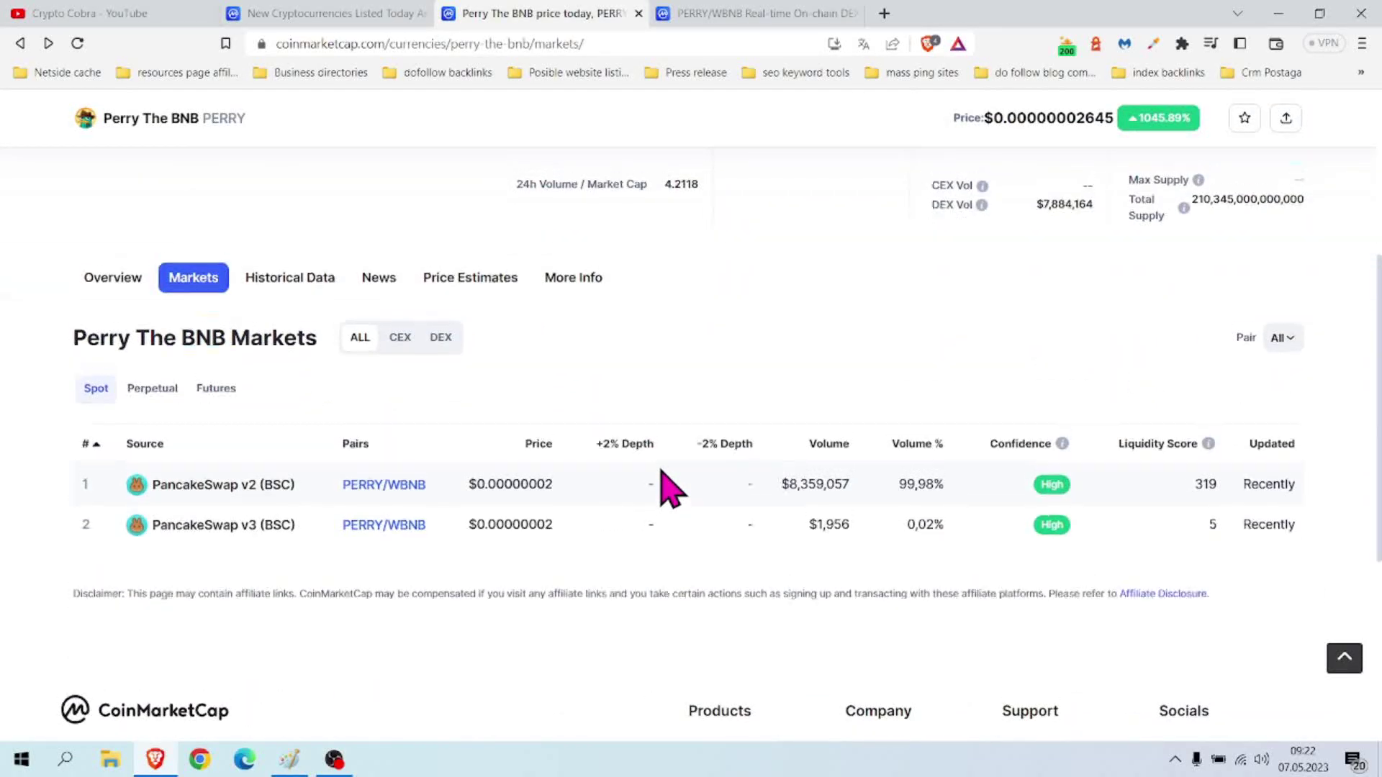
scroll(663, 487, "up", 3)
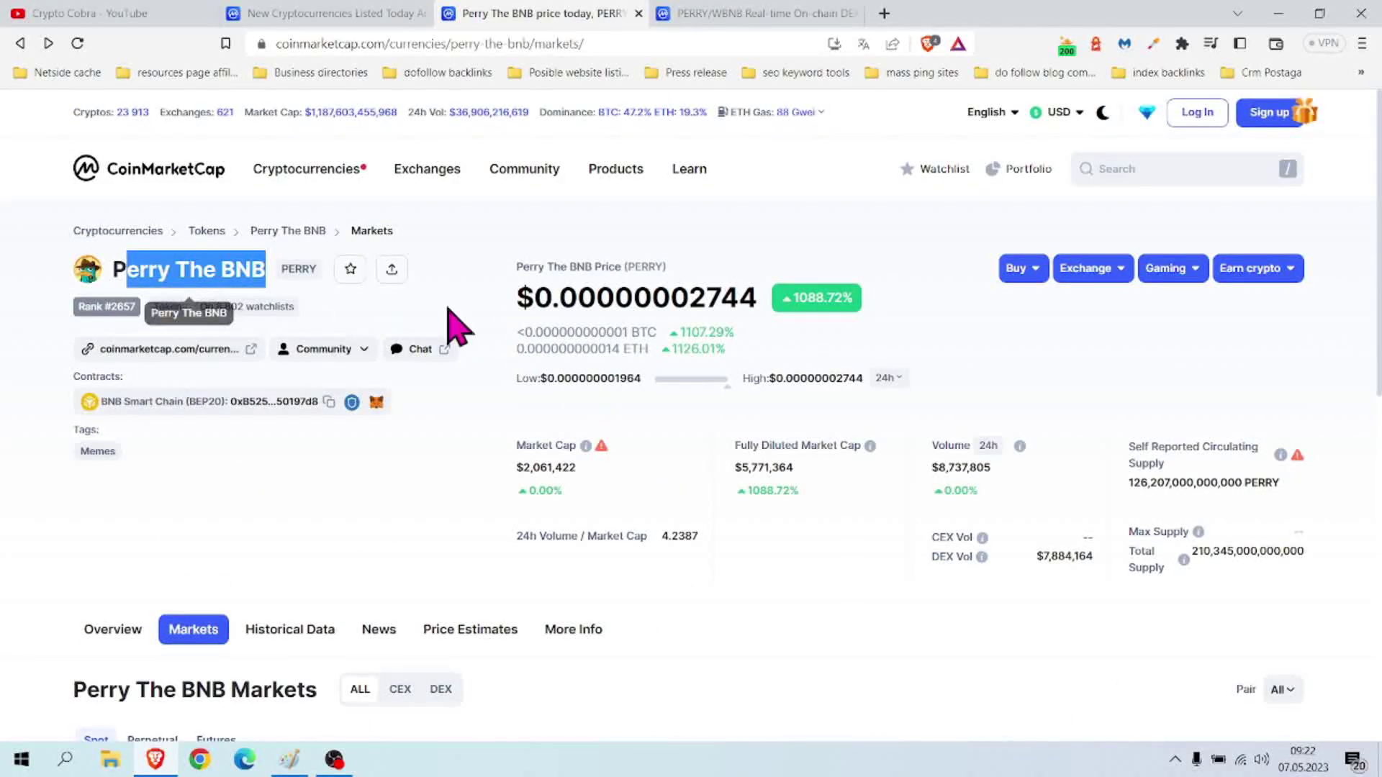
left_click_drag(558, 298, 754, 299)
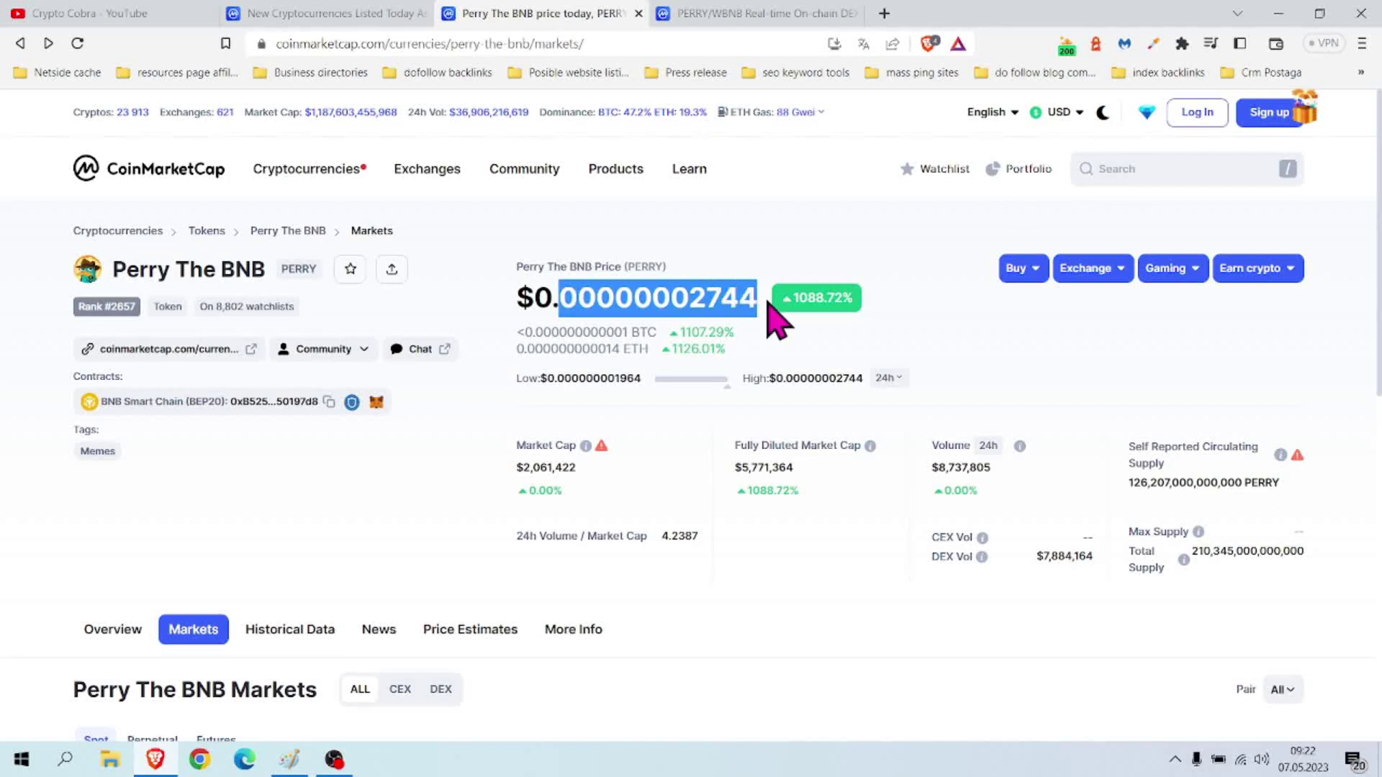
left_click(639, 294)
left_click_drag(682, 295, 753, 298)
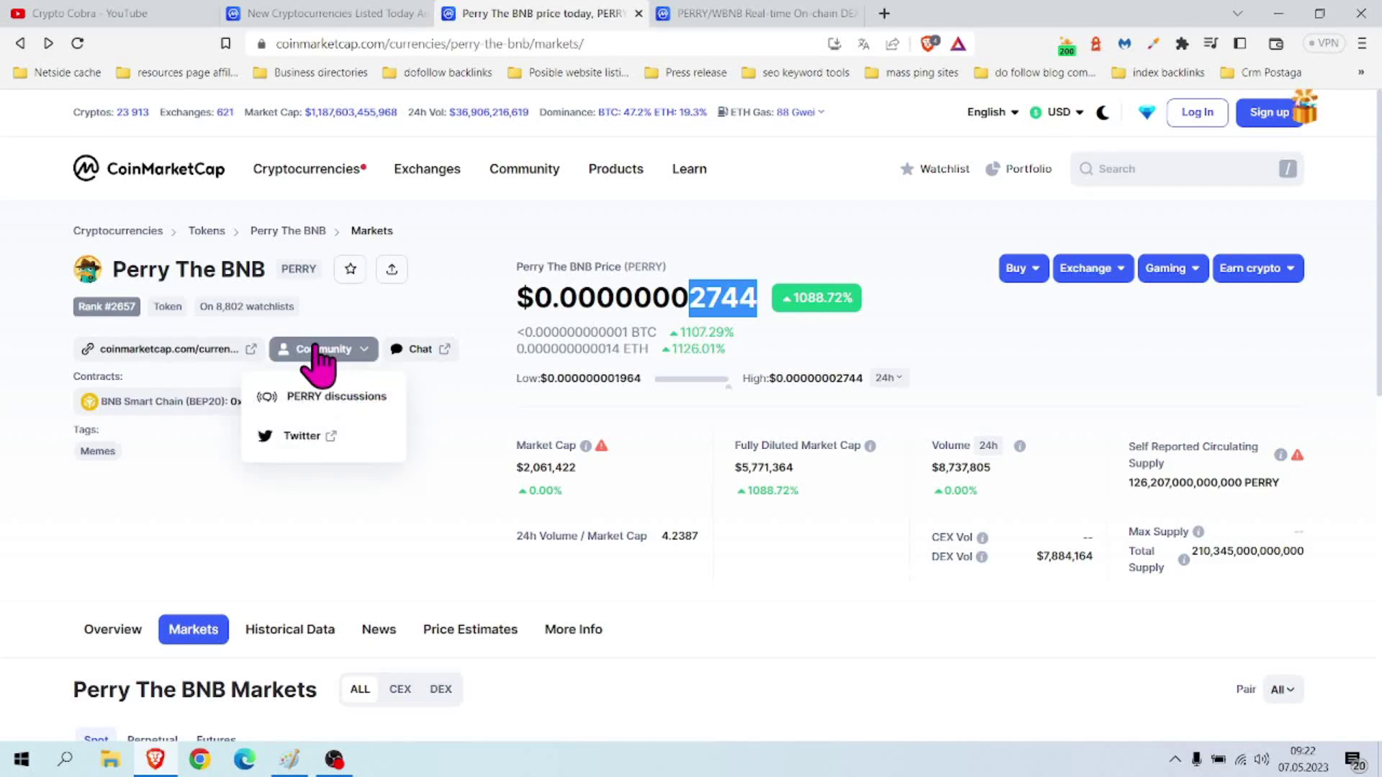
scroll(216, 481, "down", 2)
scroll(501, 443, "down", 3)
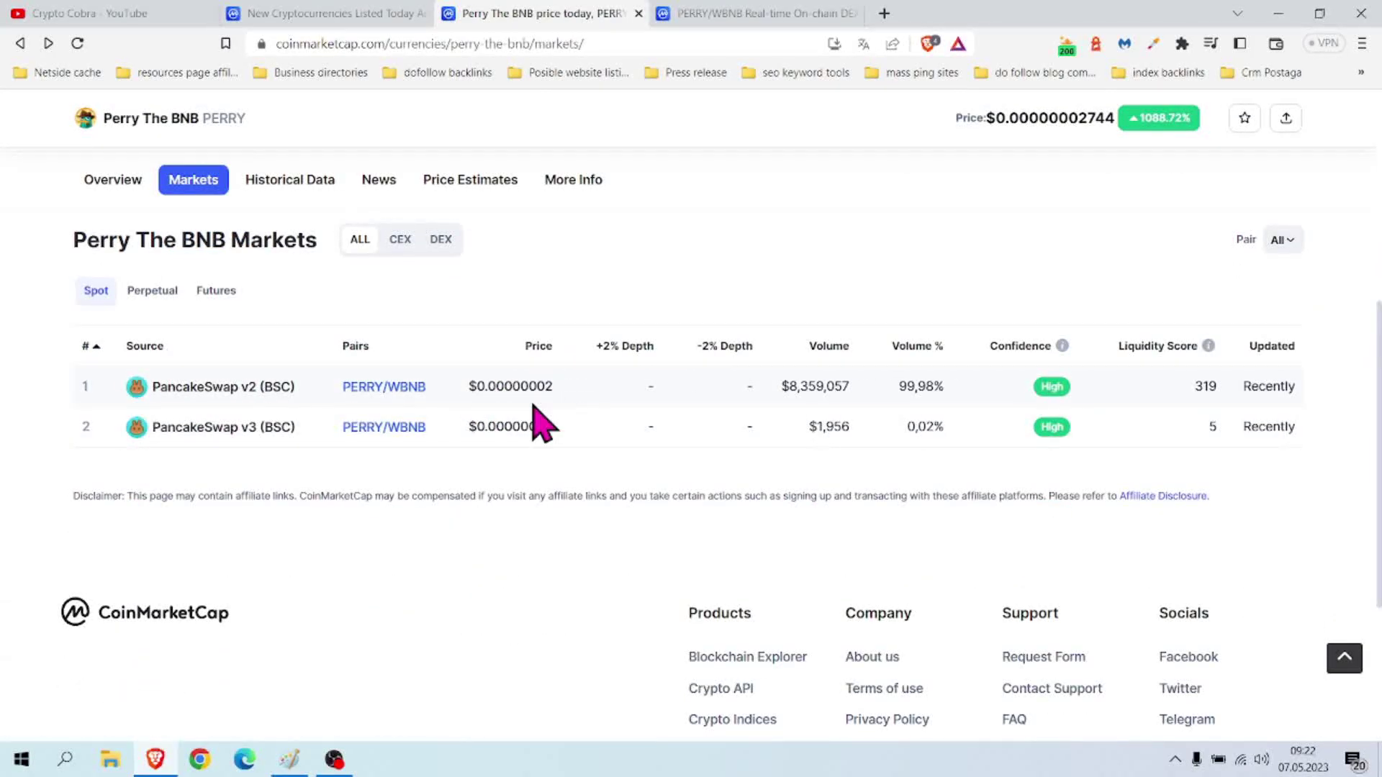
scroll(621, 438, "up", 1)
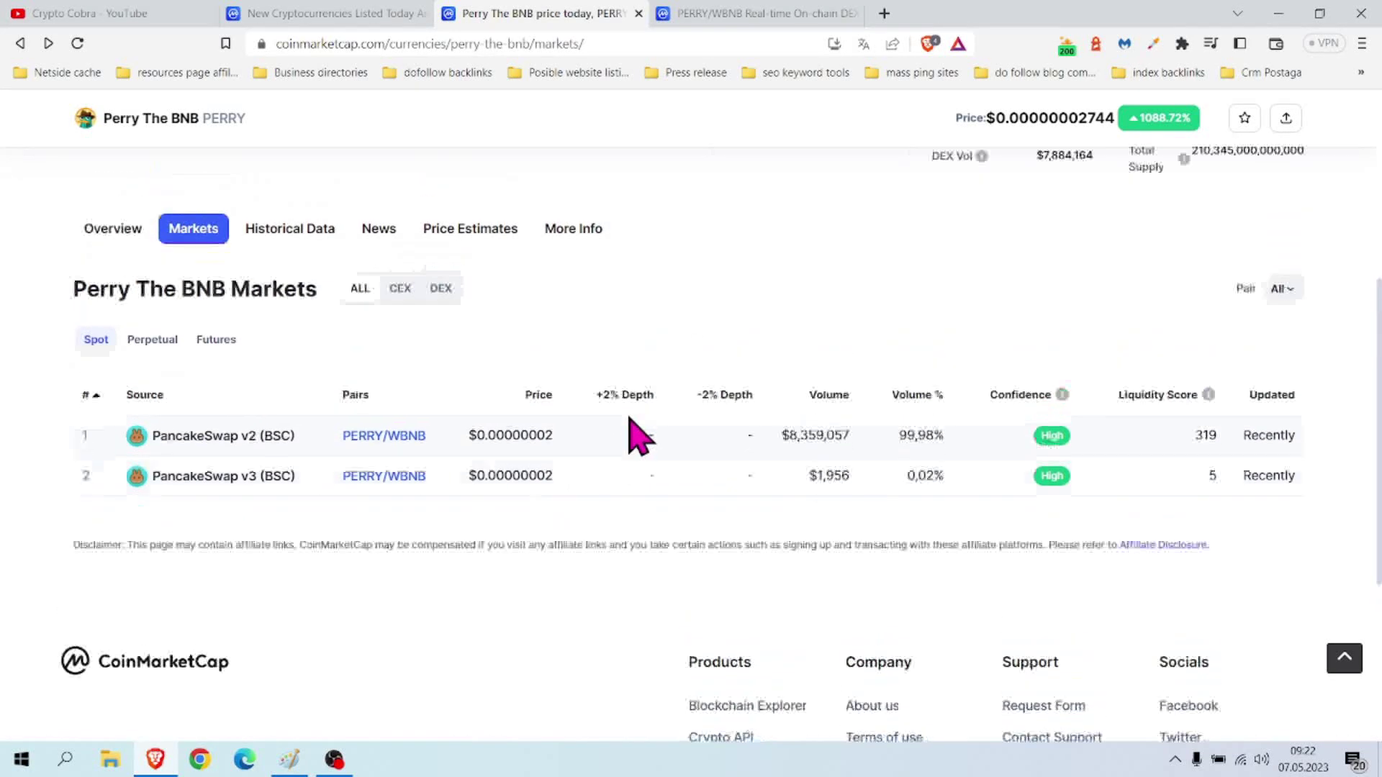
left_click_drag(898, 477, 936, 475)
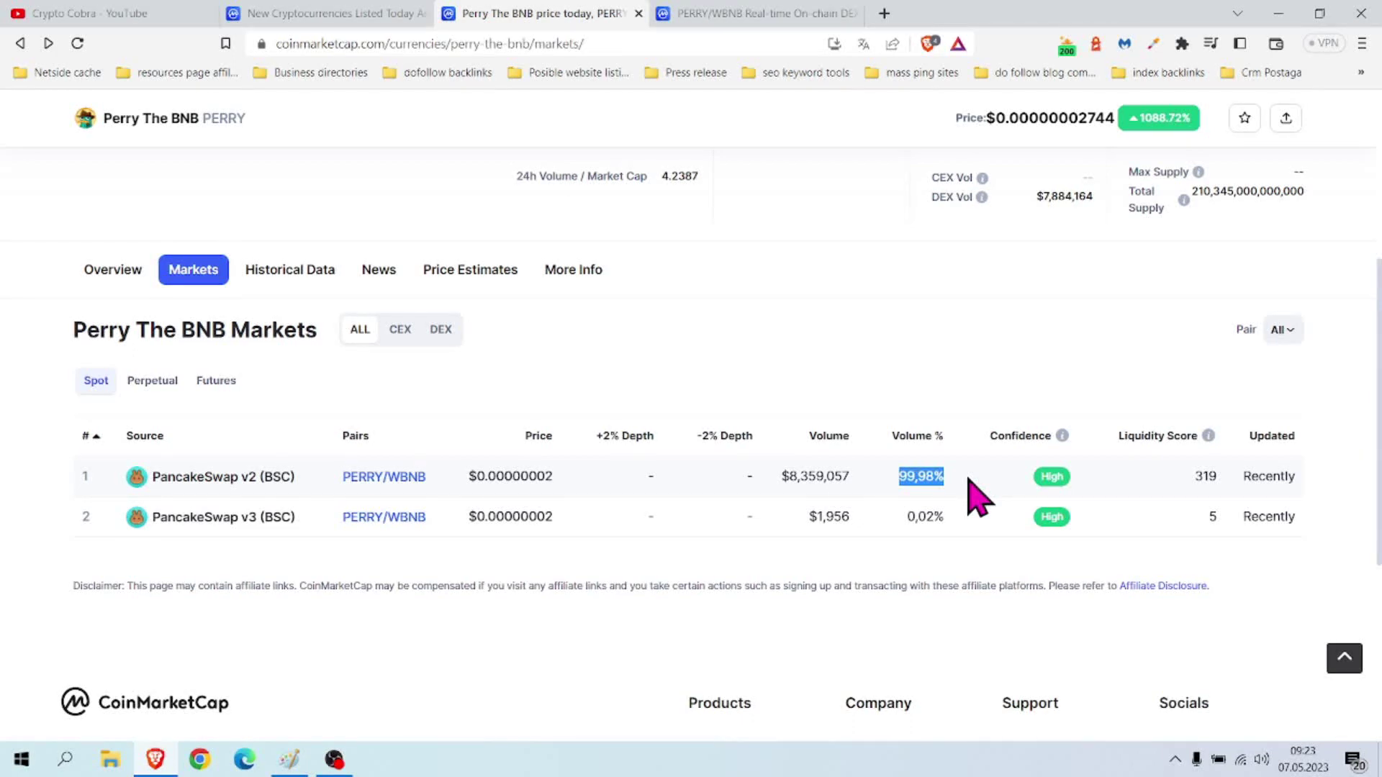
left_click_drag(874, 476, 588, 506)
left_click(857, 494)
left_click(734, 15)
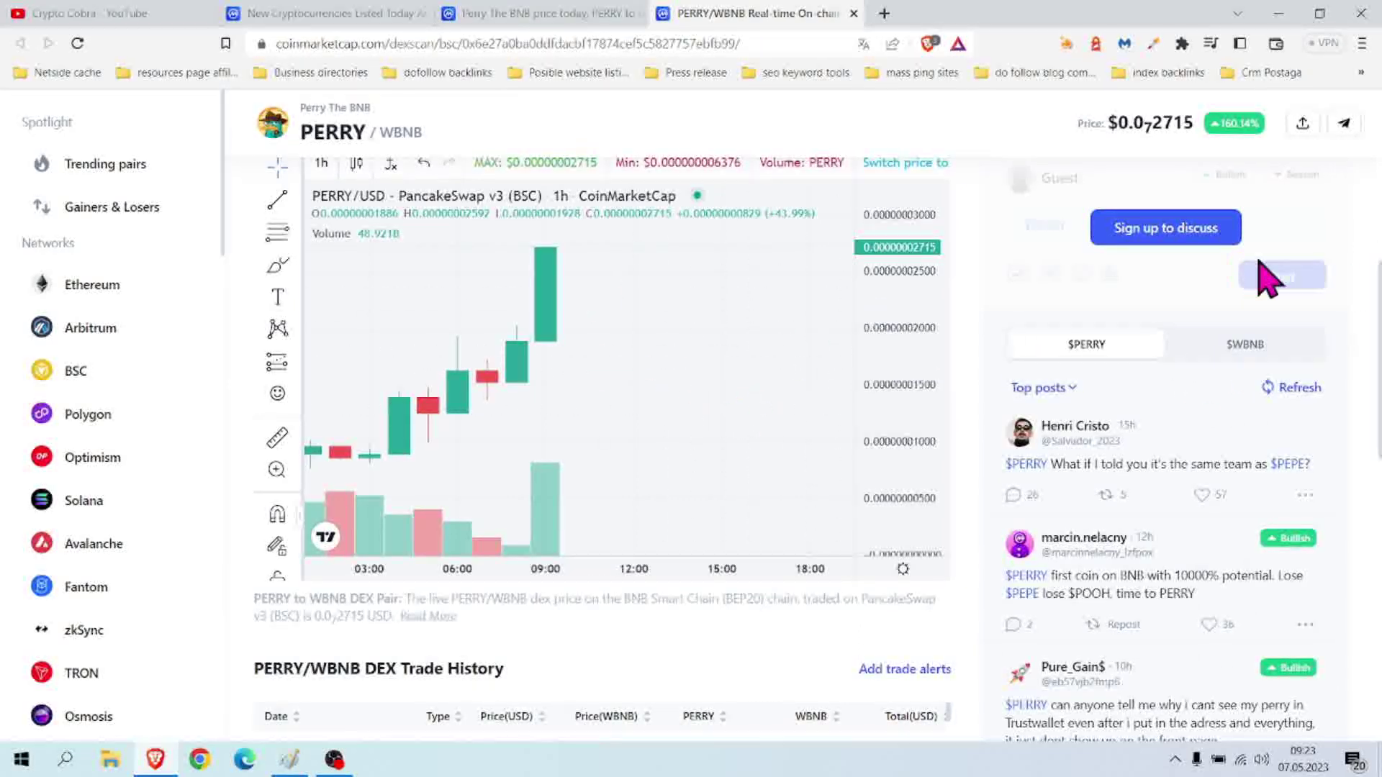
scroll(1259, 271, "up", 2)
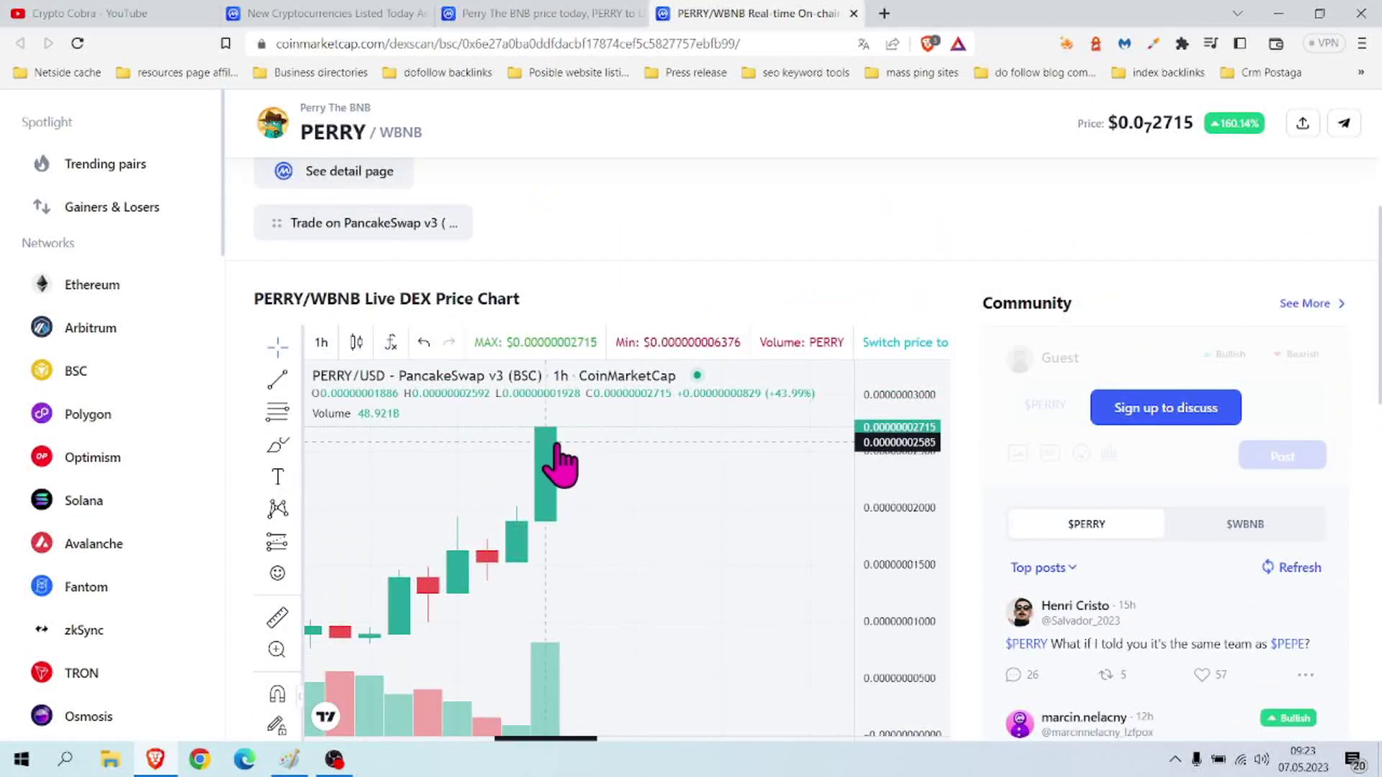
scroll(576, 470, "down", 1)
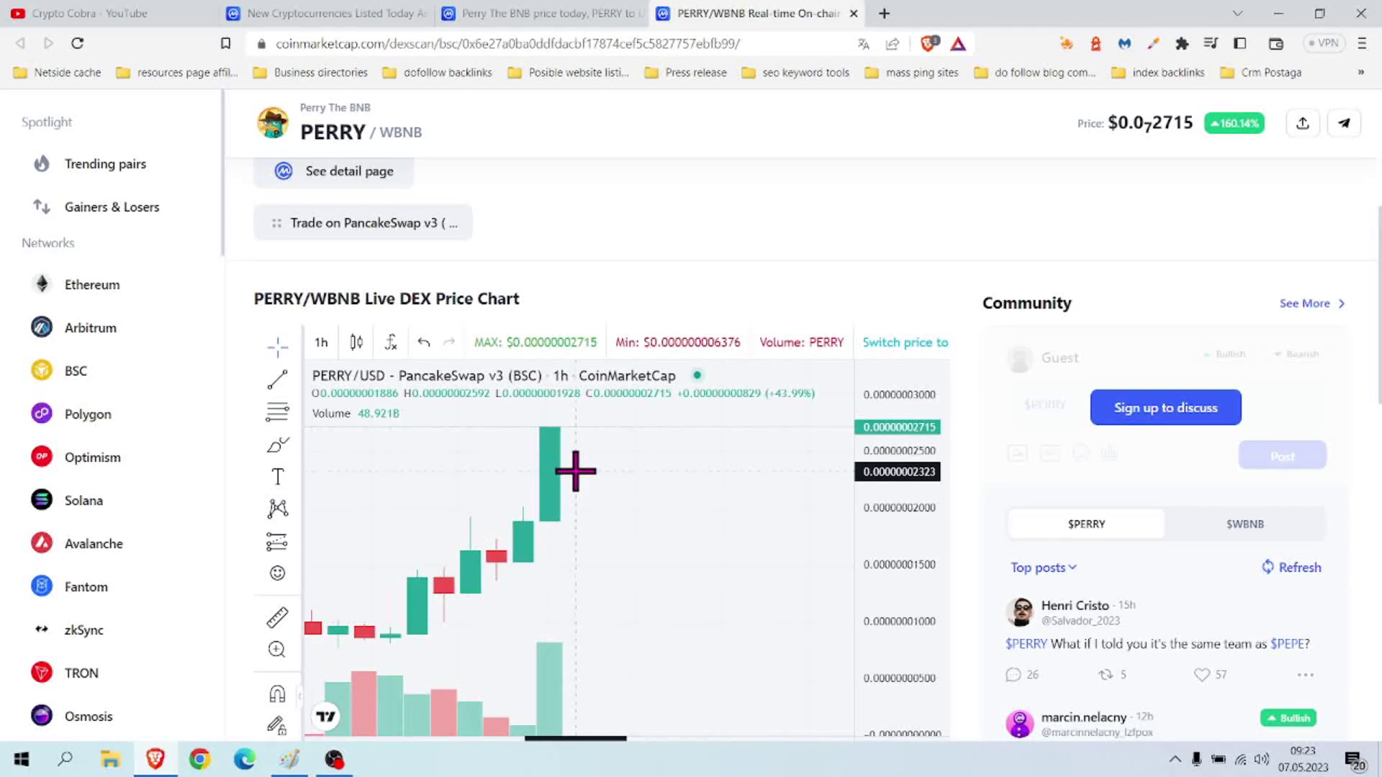
scroll(576, 469, "up", 1)
scroll(578, 476, "down", 1)
scroll(578, 476, "down", 1)
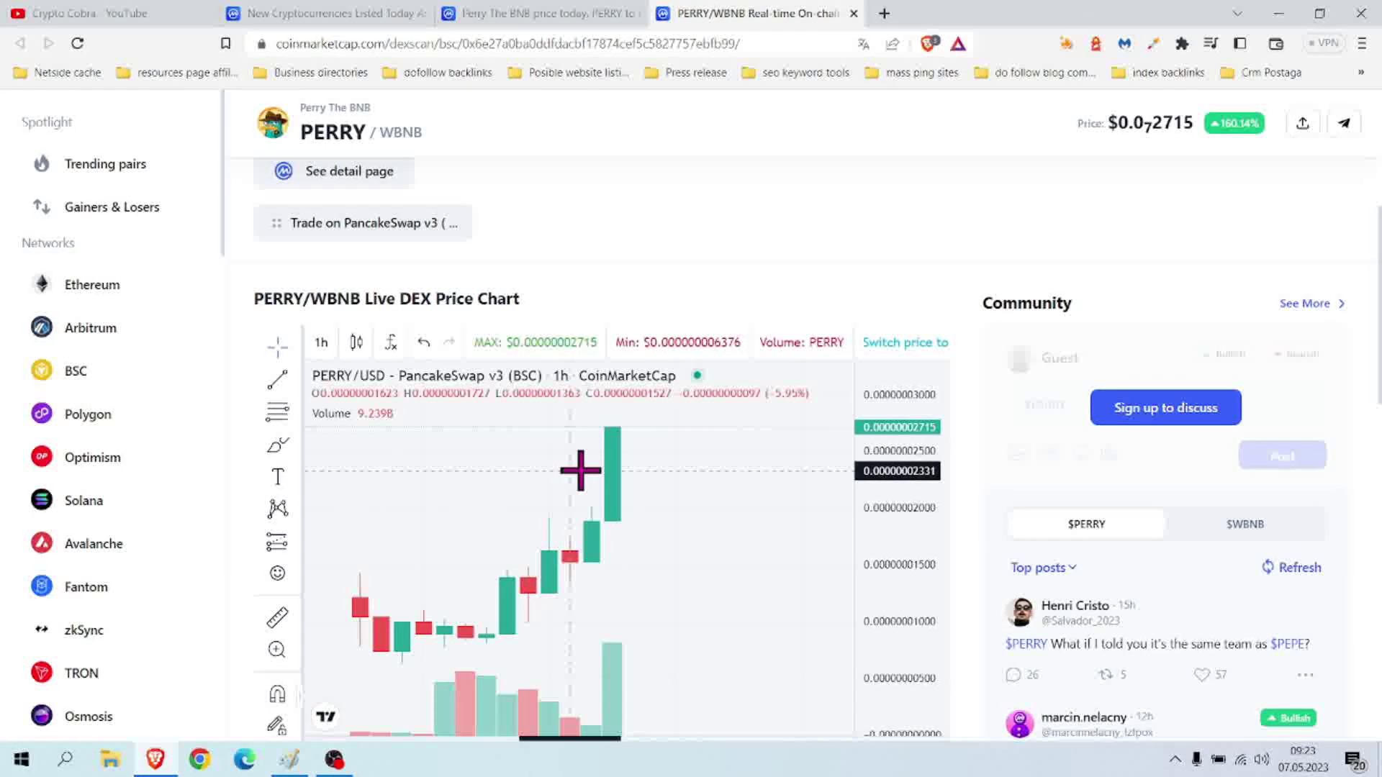
scroll(580, 472, "down", 1)
scroll(743, 448, "down", 1)
scroll(743, 448, "up", 1)
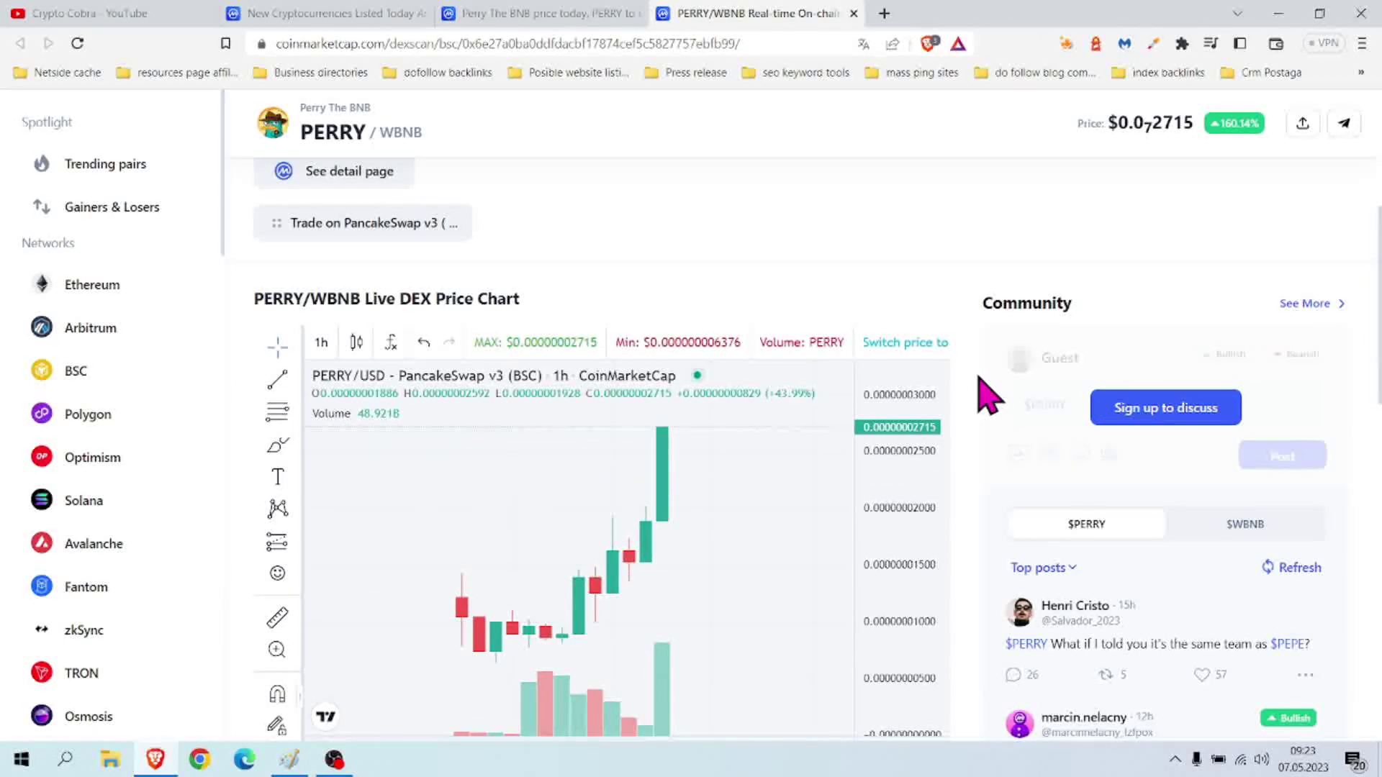
Shrink the PERRY/WBNB chart page to 90% and open the chart indicators list
key("ctrl+minus")
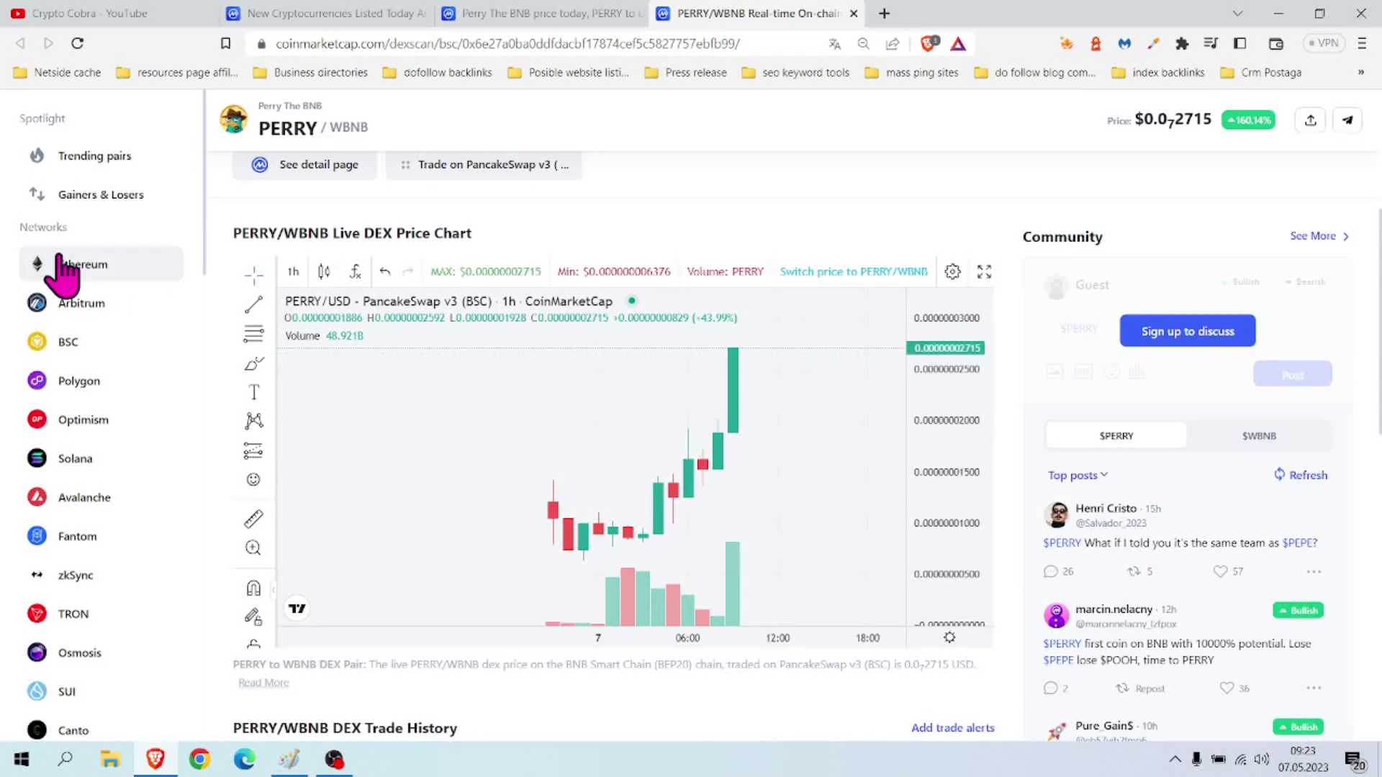
scroll(1110, 370, "down", 3)
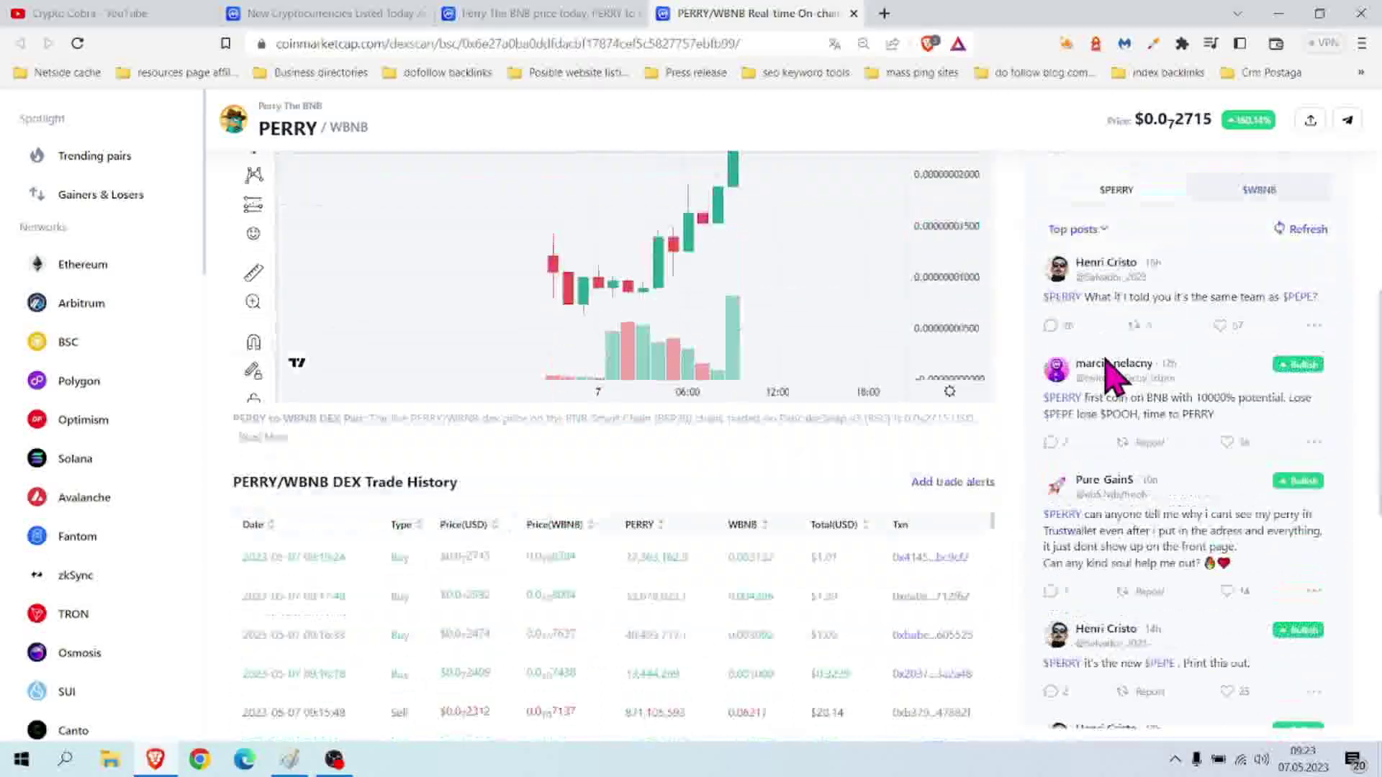
scroll(1206, 470, "down", 1)
scroll(1205, 470, "down", 1)
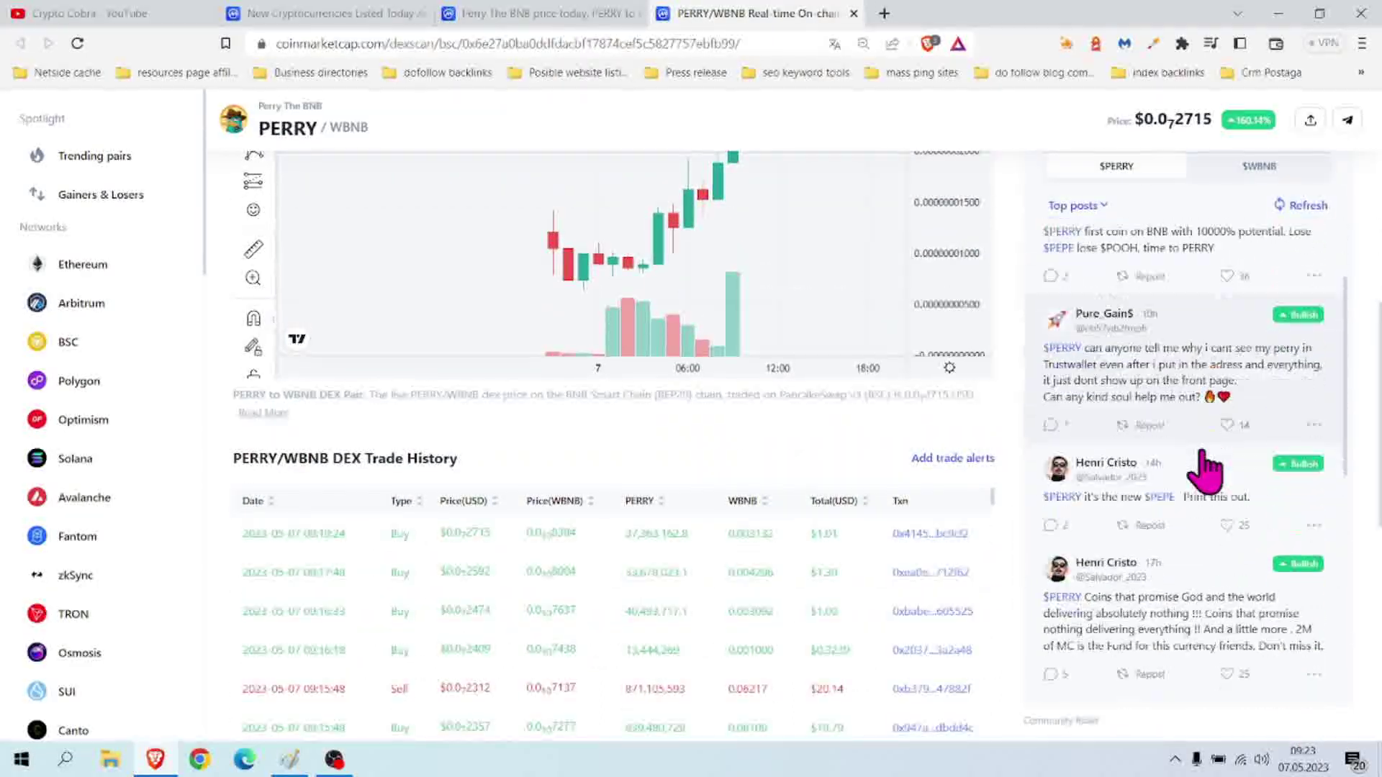
scroll(1206, 469, "down", 1)
scroll(1206, 470, "down", 1)
scroll(1206, 470, "down", 3)
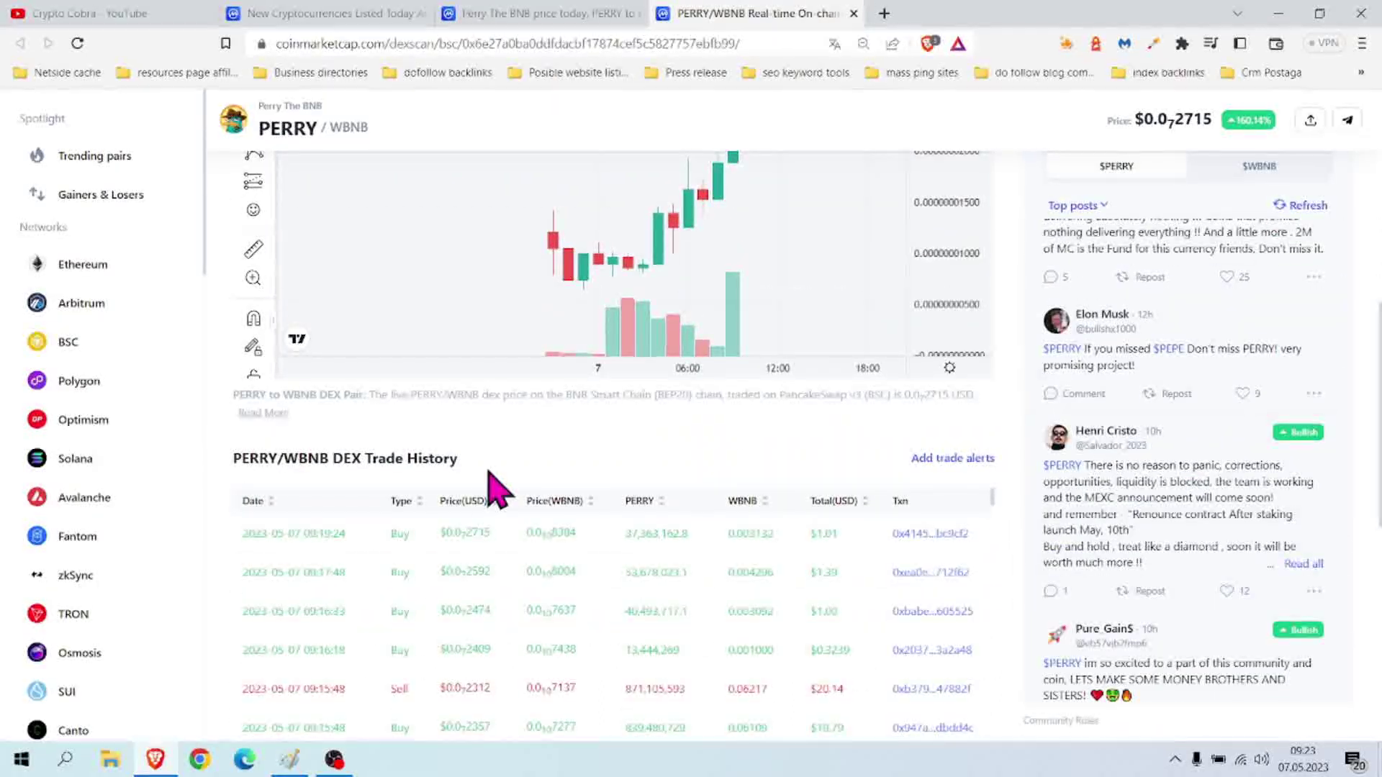
scroll(610, 484, "up", 4)
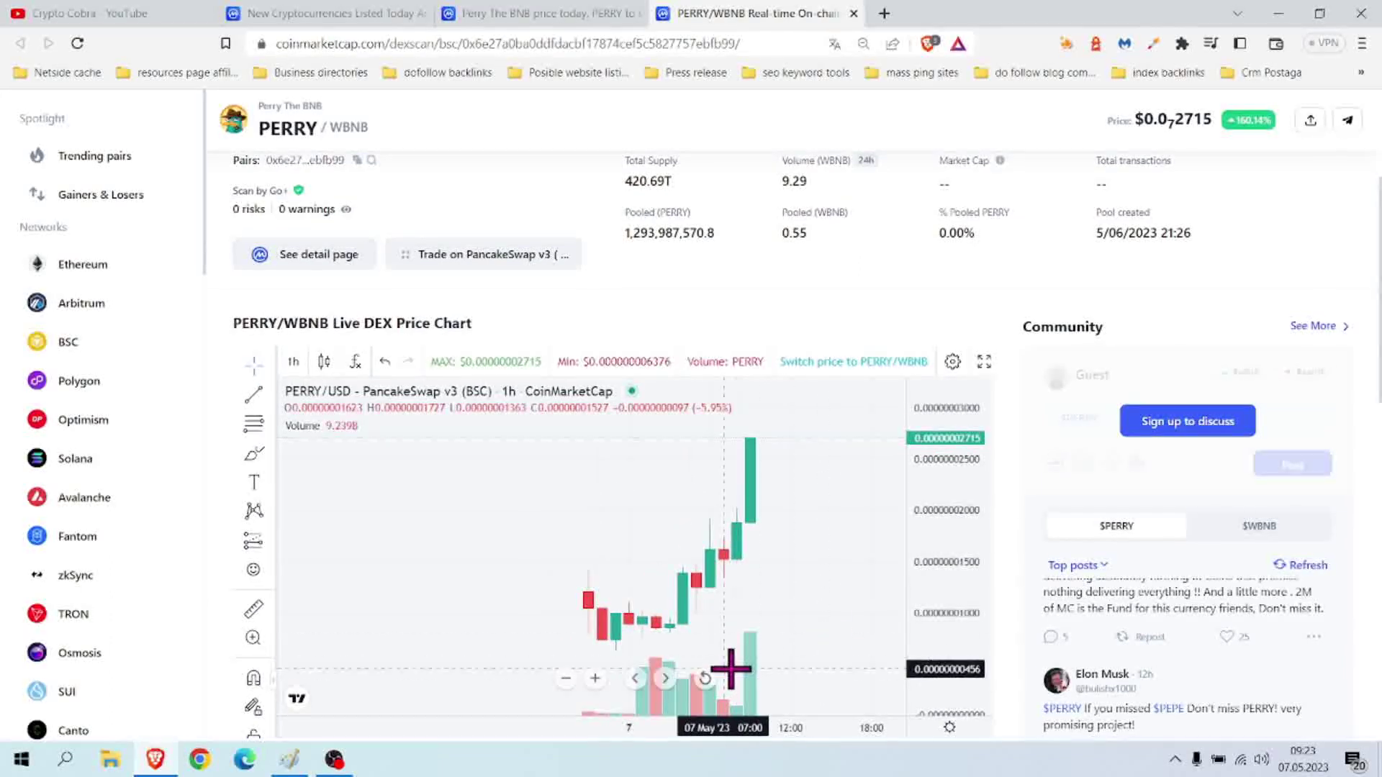
mouse_move(604, 561)
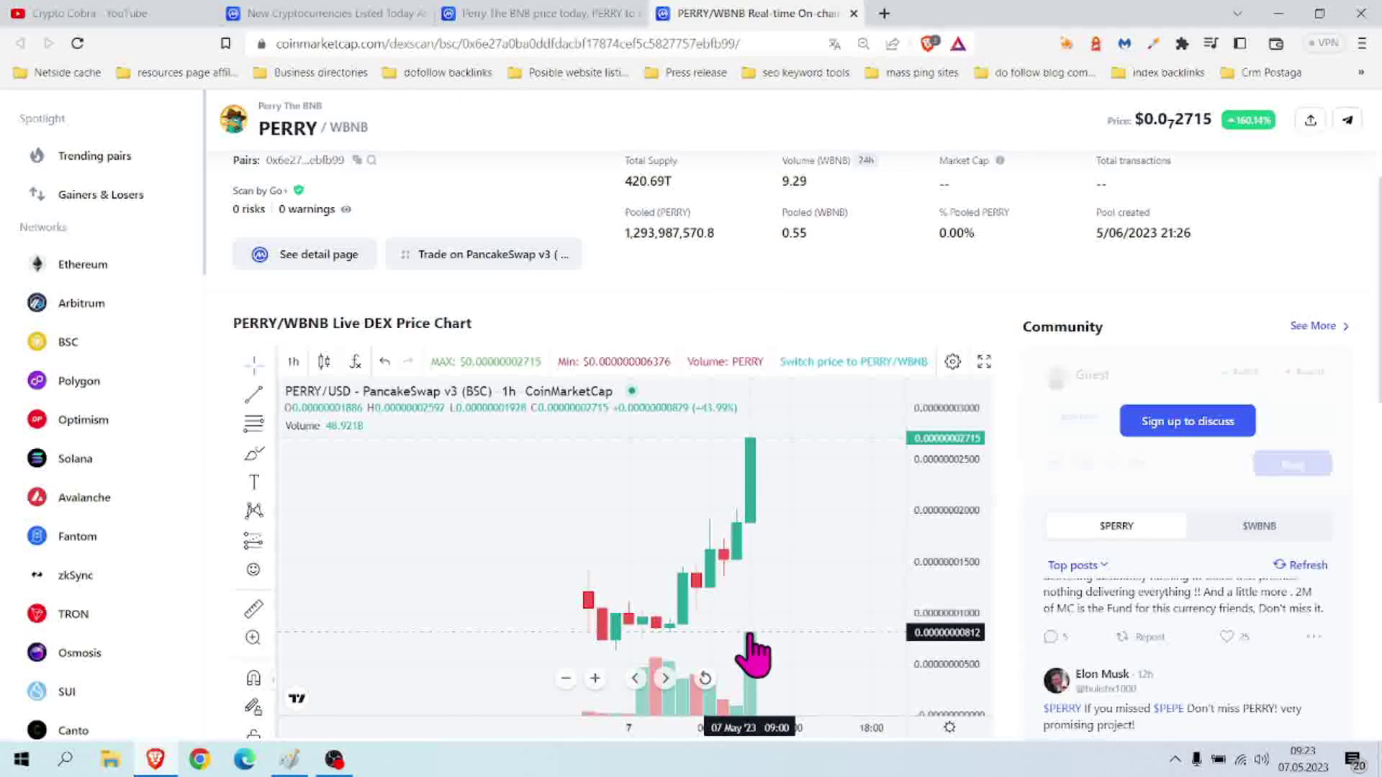
left_click(356, 362)
type("s")
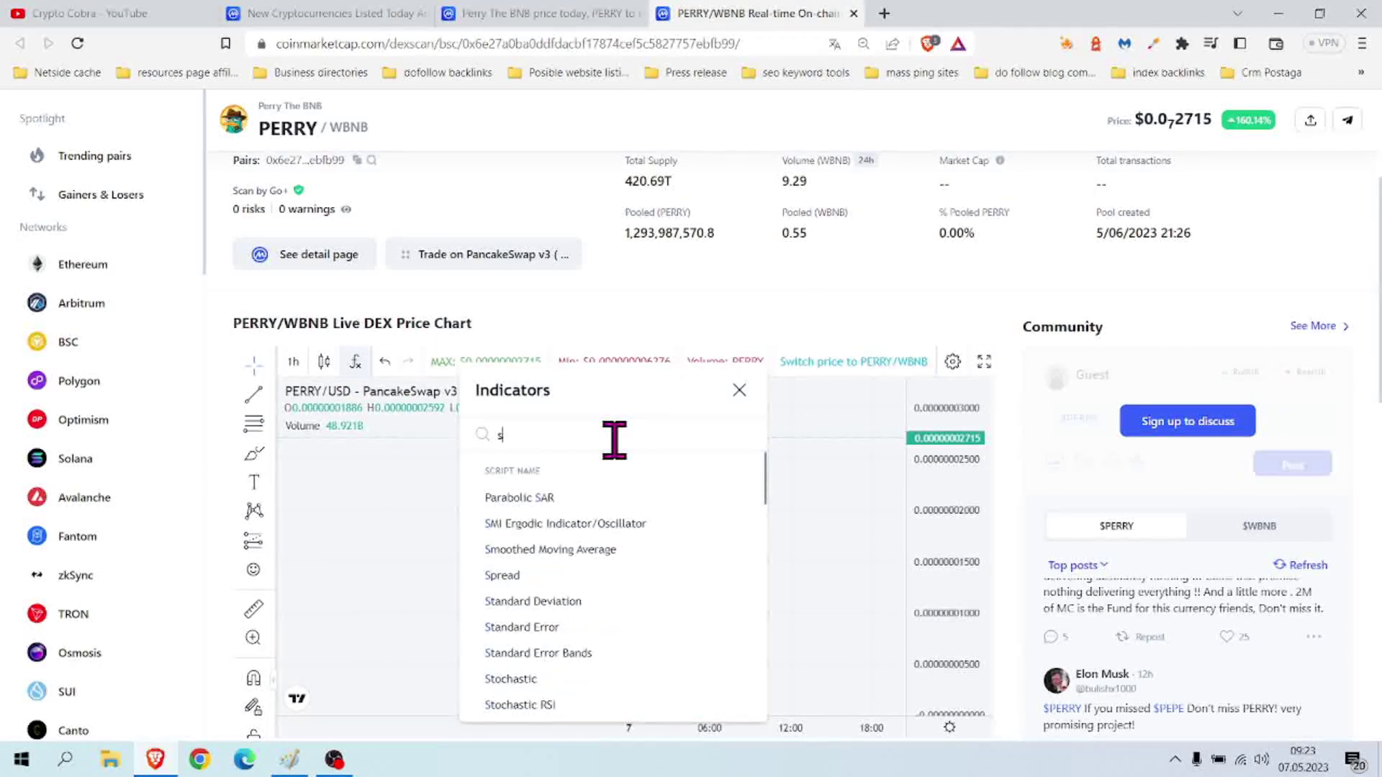
left_click(568, 683)
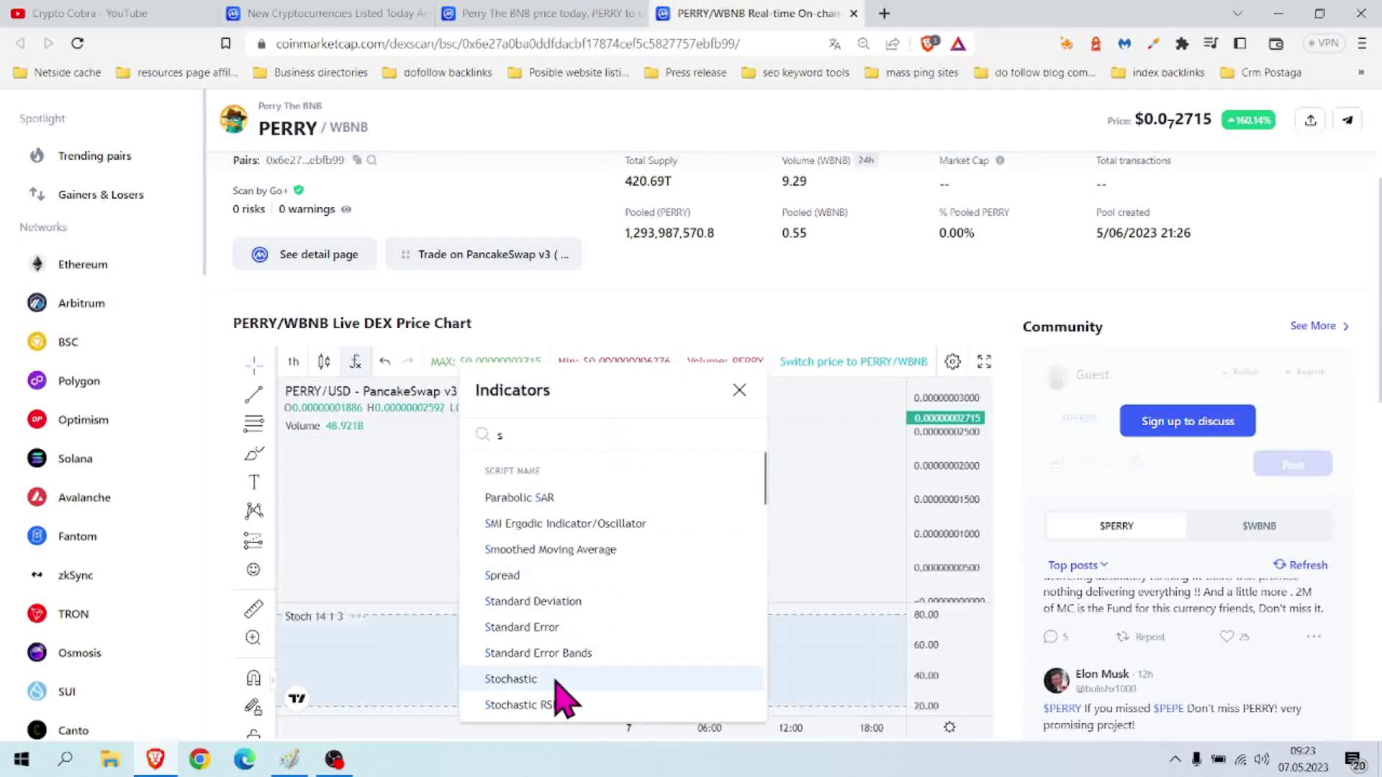
left_click(739, 390)
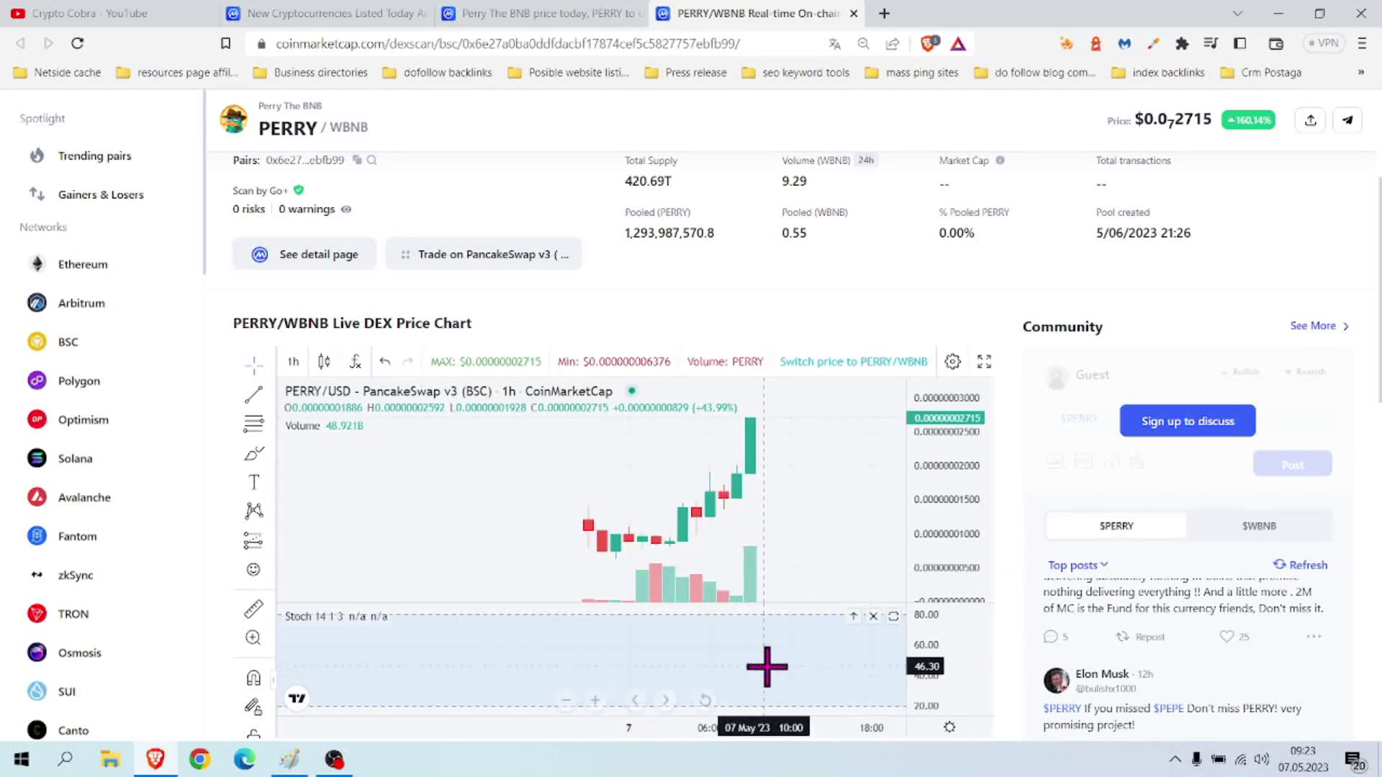
scroll(695, 685, "down", 2)
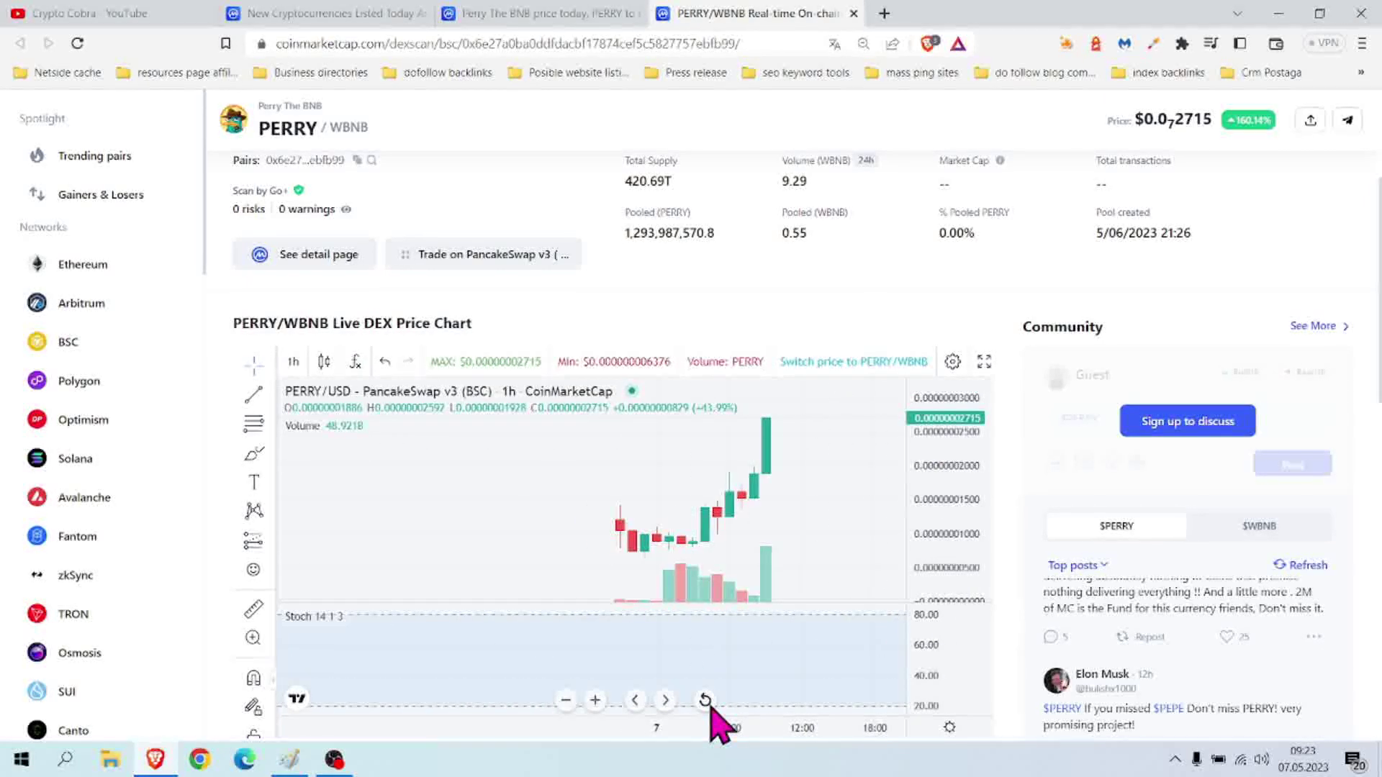
scroll(709, 713, "down", 2)
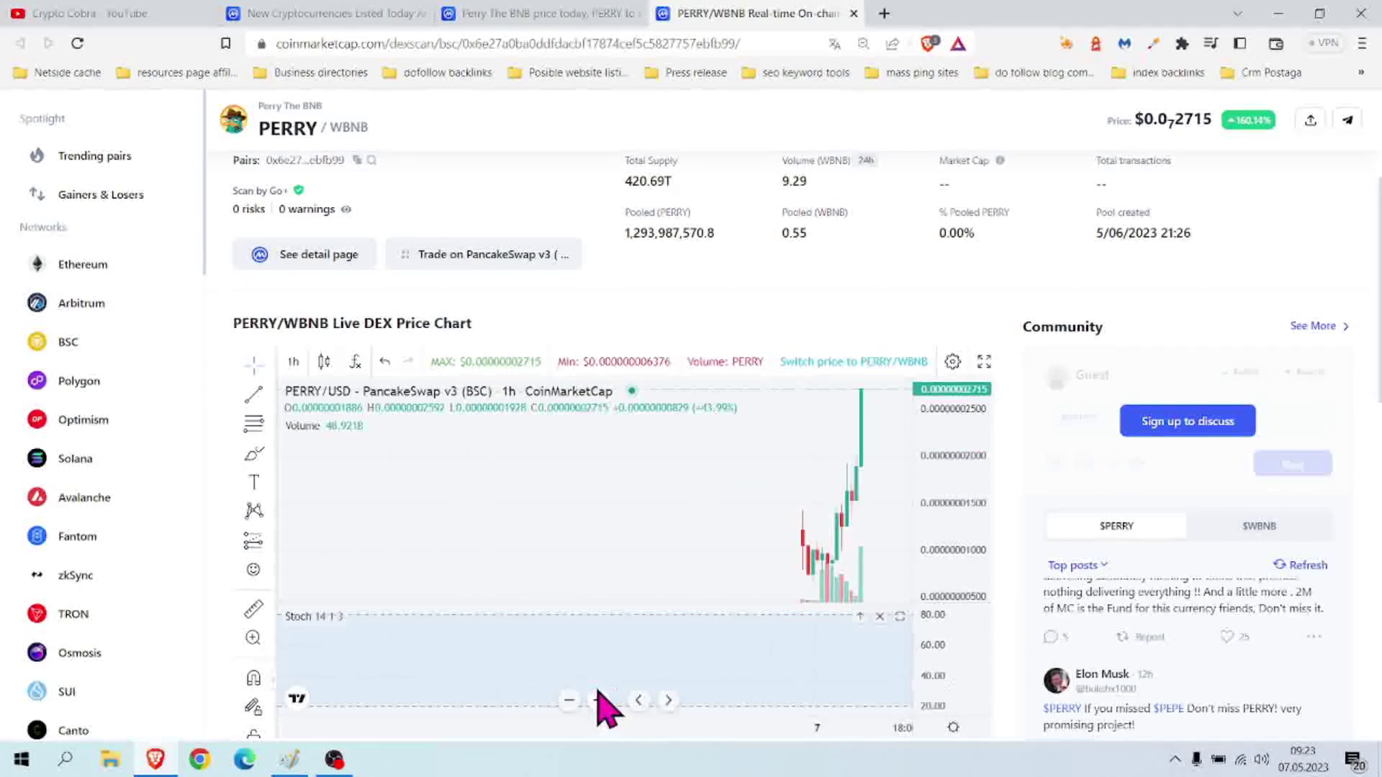
left_click(568, 700)
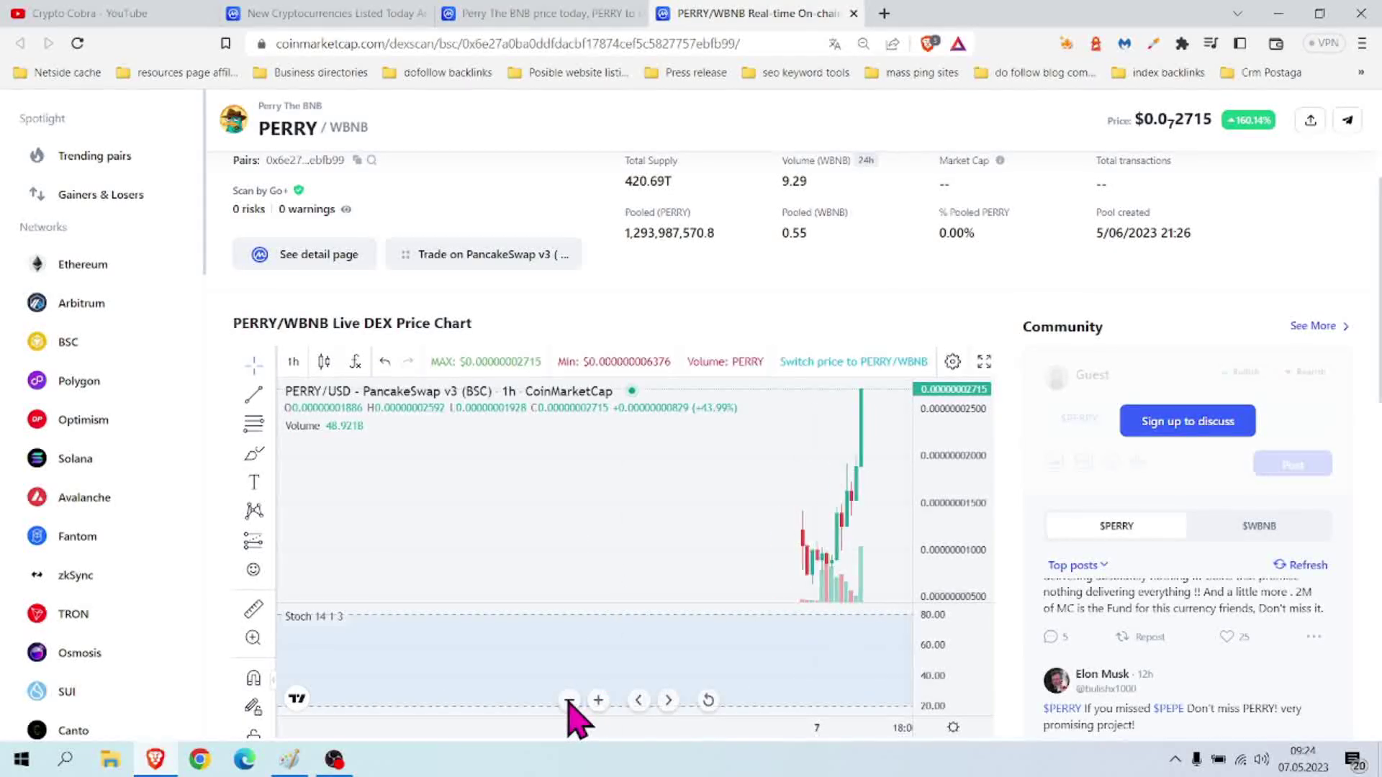
left_click(598, 700)
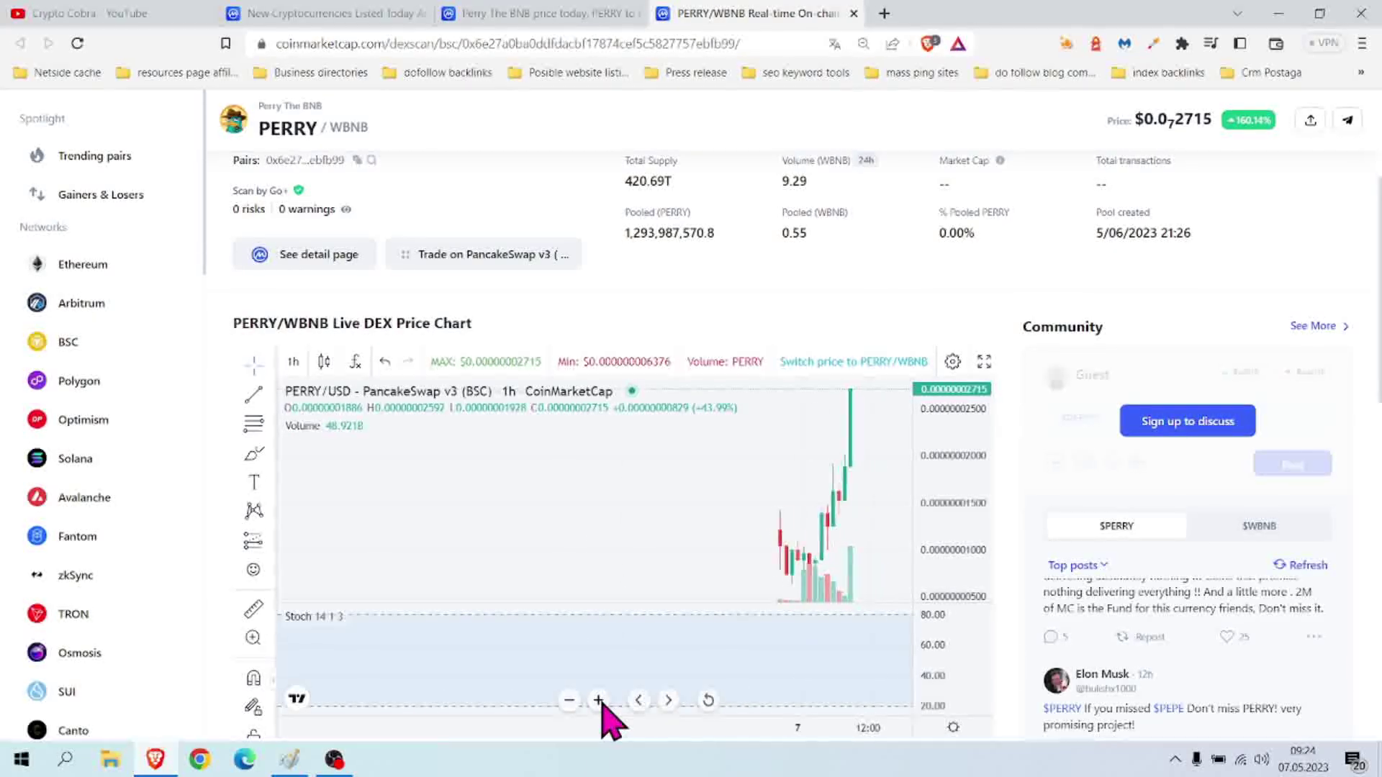
left_click(598, 699)
left_click(599, 700)
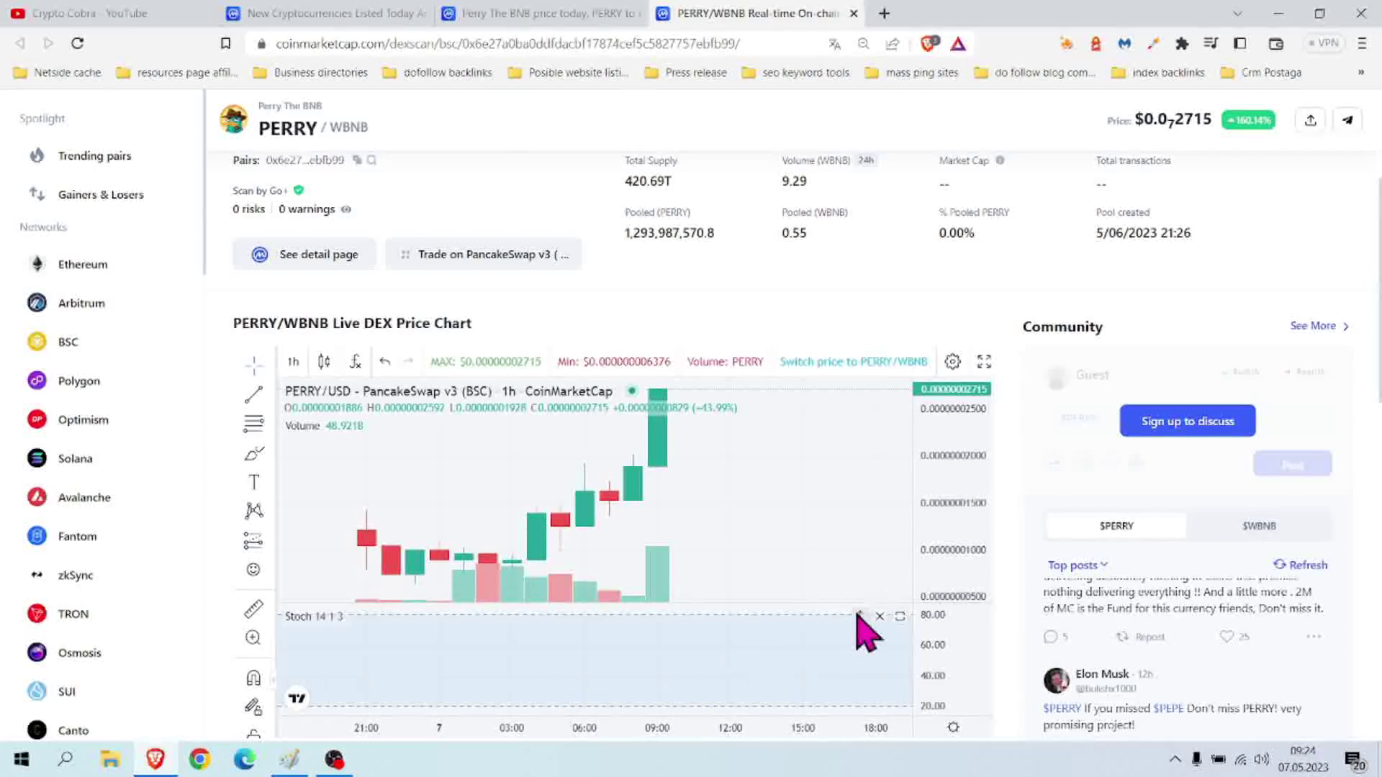
scroll(1043, 599, "down", 1)
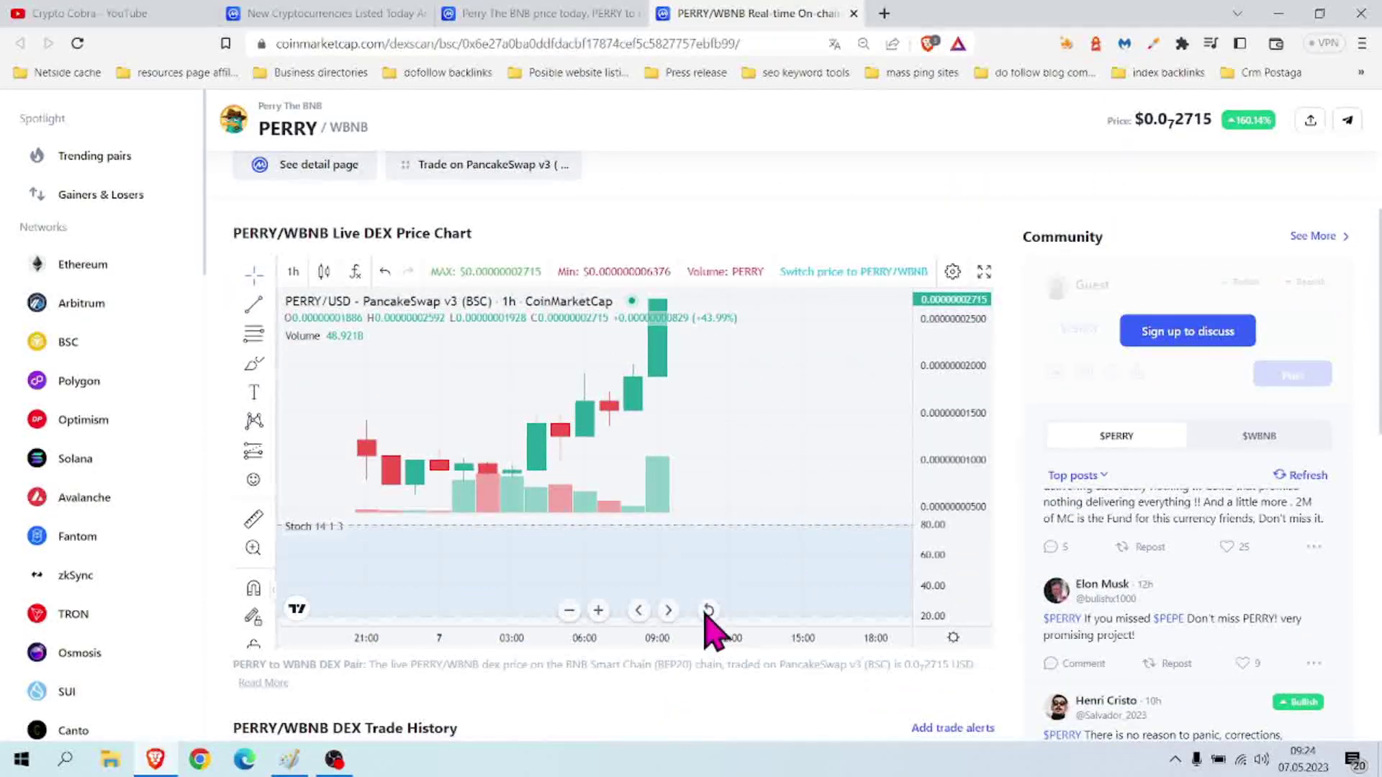
left_click(708, 609)
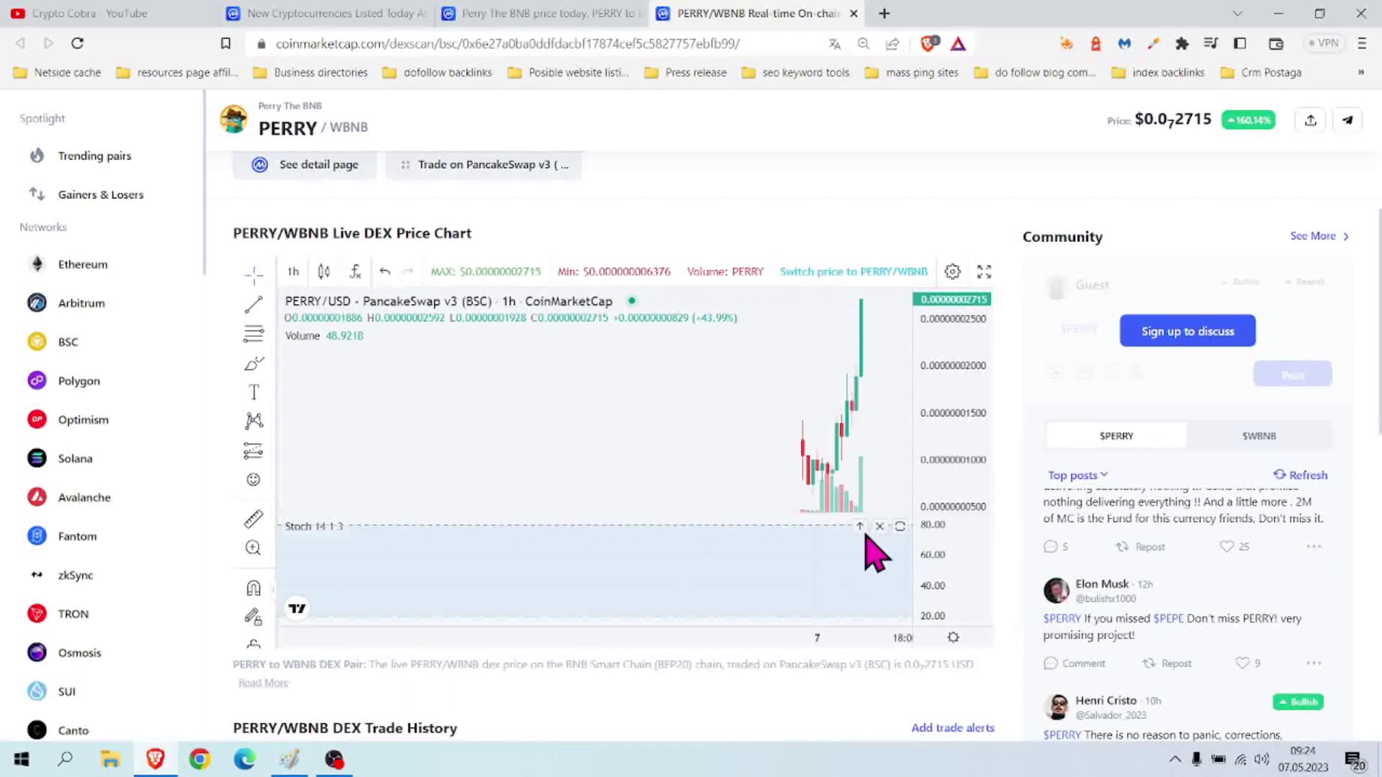
Open the PancakeSwap v3 PERRY/WBNB pair page and add a Stochastic indicator pane to its chart
left_click(561, 15)
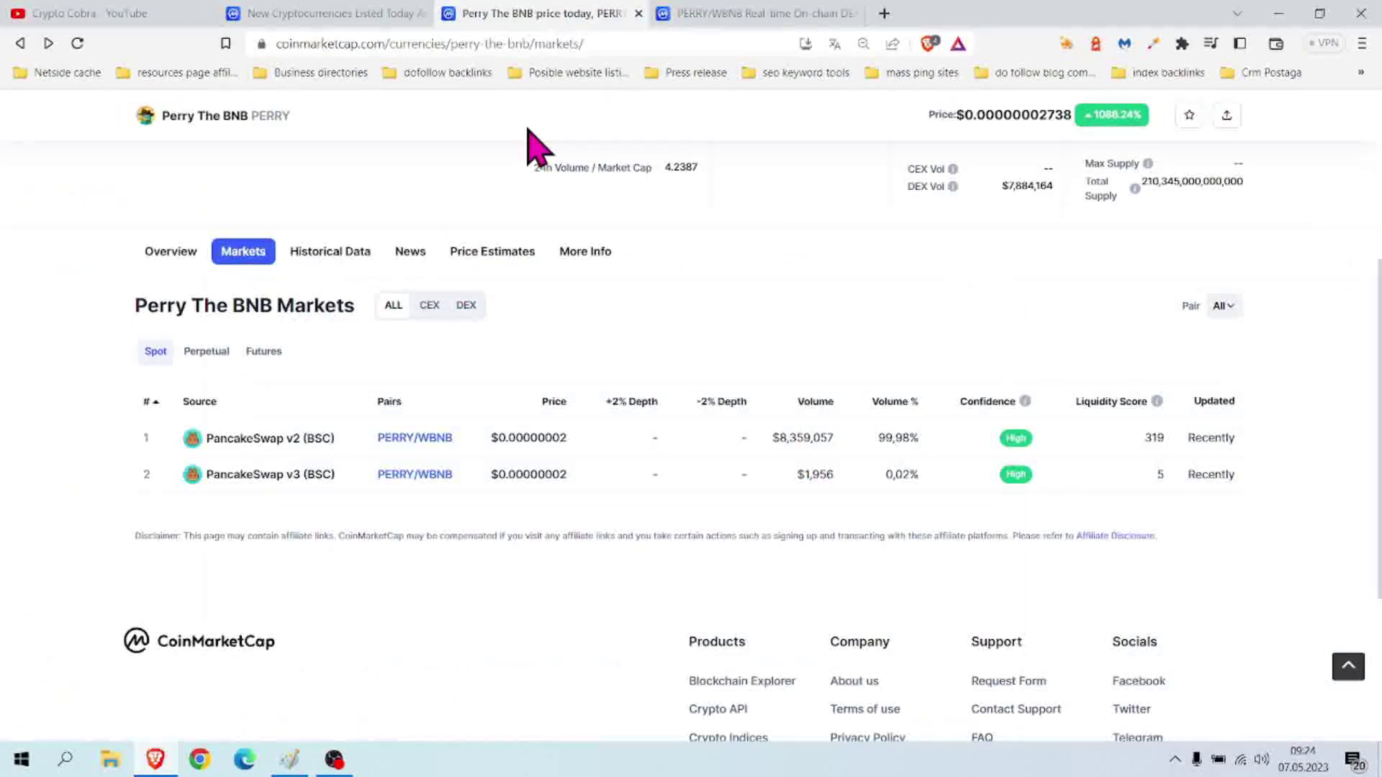
left_click(412, 478)
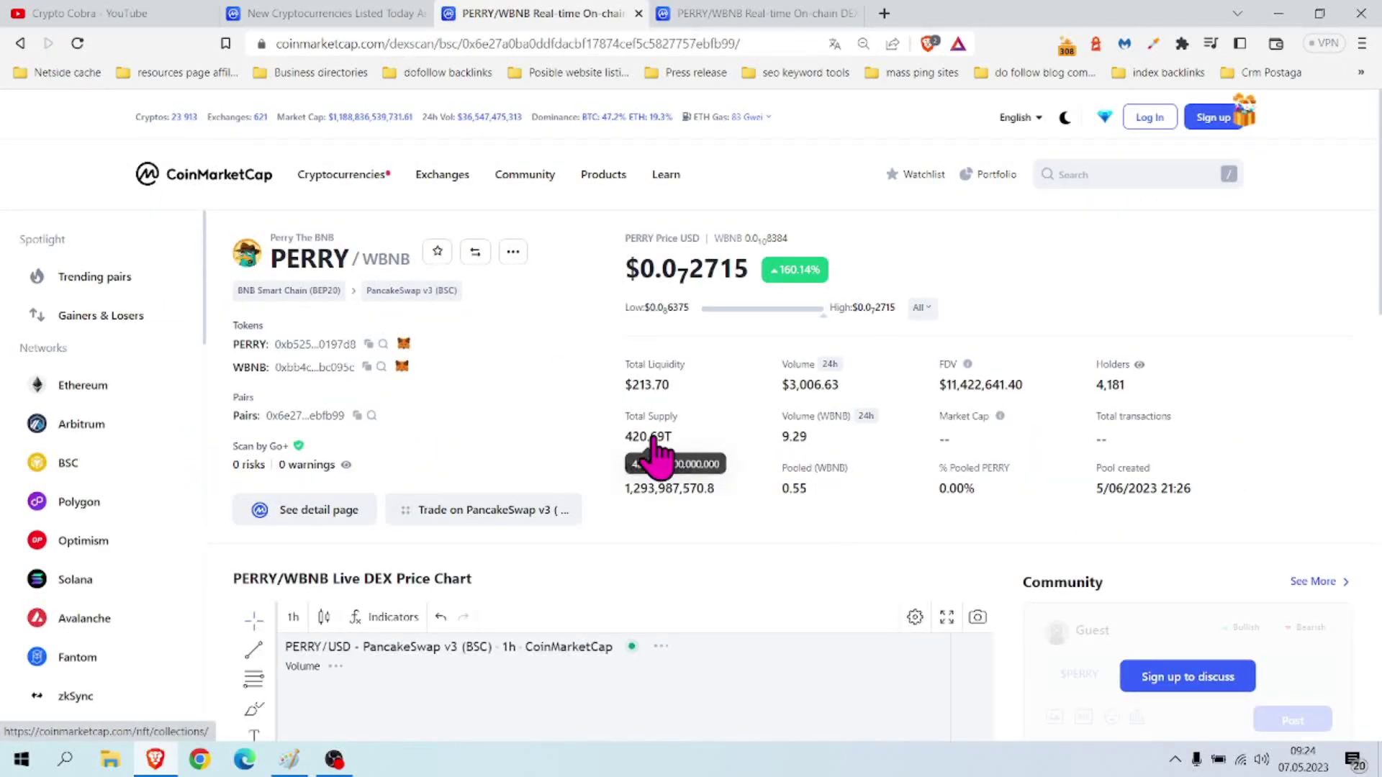
scroll(668, 475, "down", 3)
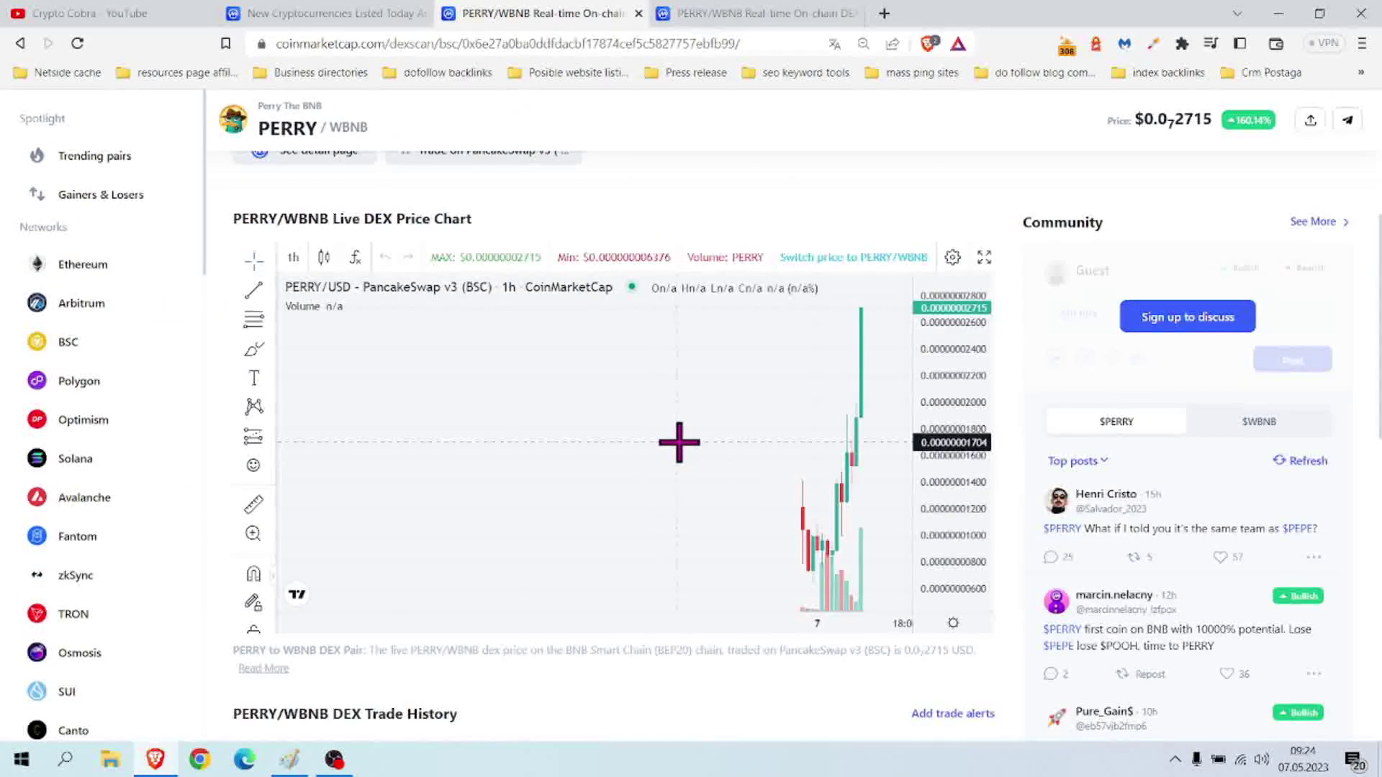
left_click(355, 259)
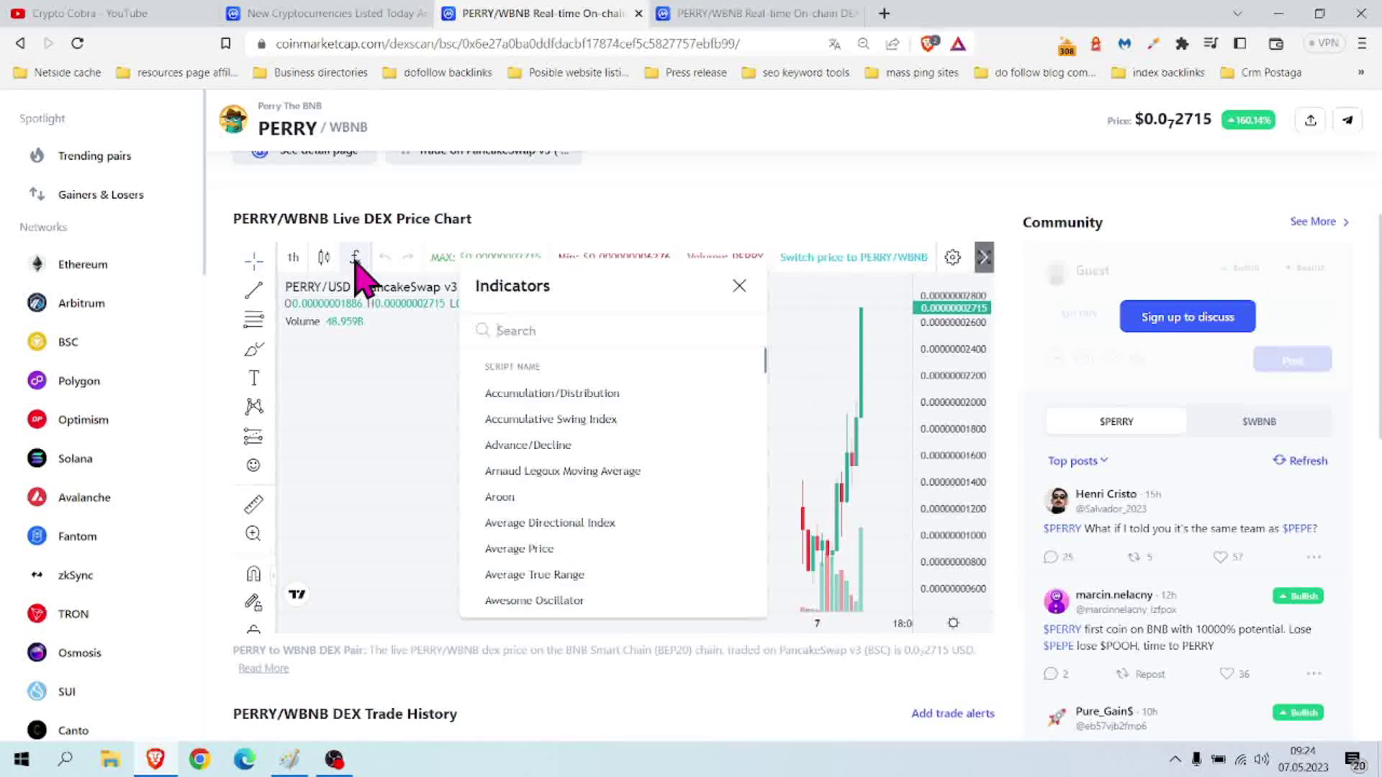
type("s")
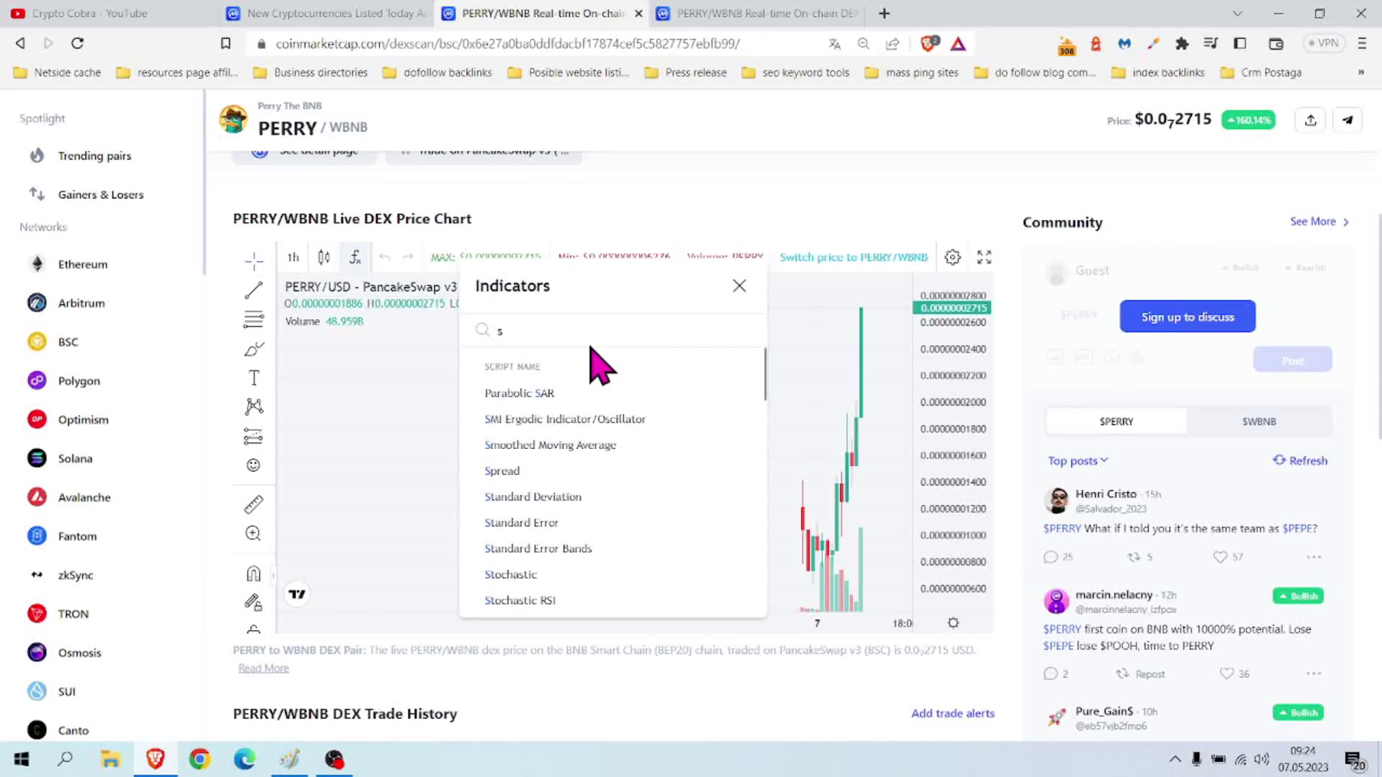
type("t")
left_click(578, 472)
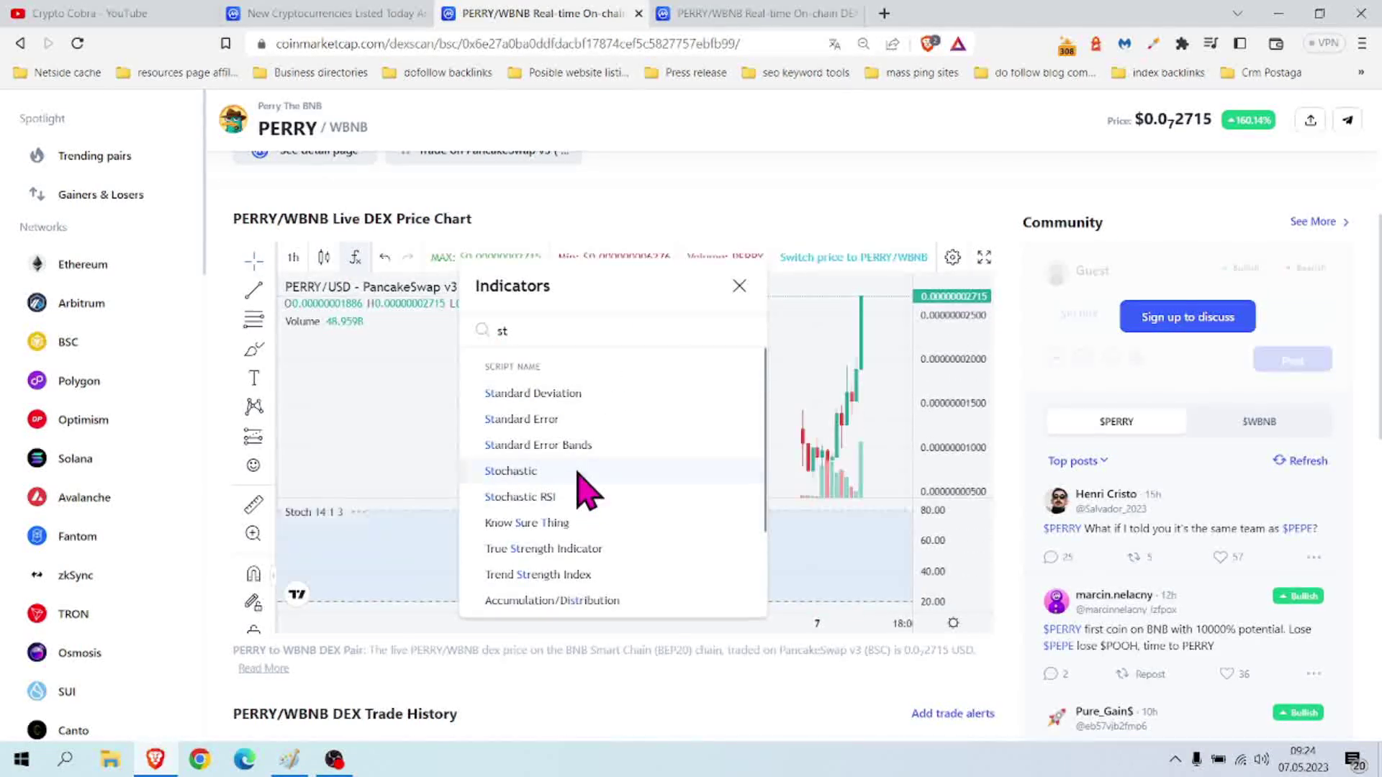
left_click(738, 285)
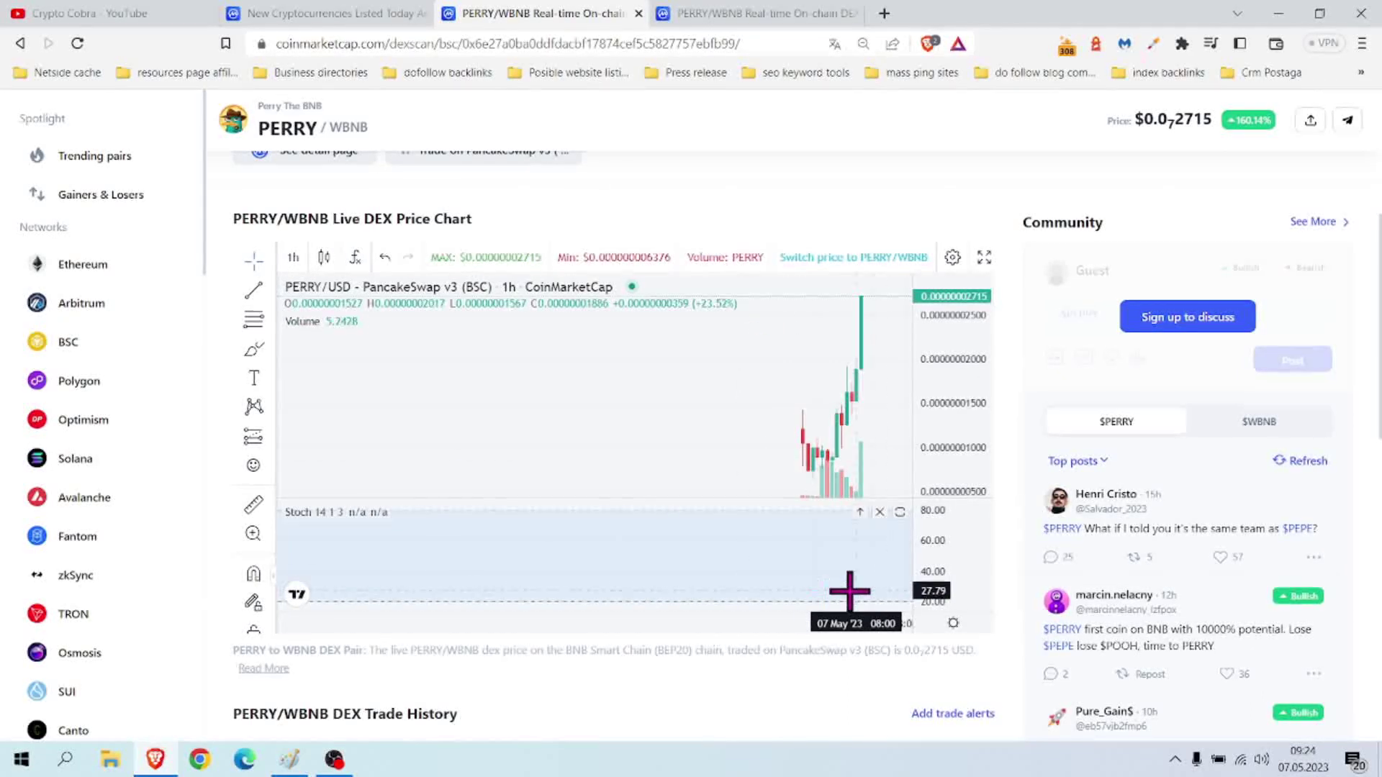
mouse_move(496, 561)
left_mouse_down()
mouse_move(741, 570)
mouse_move(420, 564)
left_mouse_up()
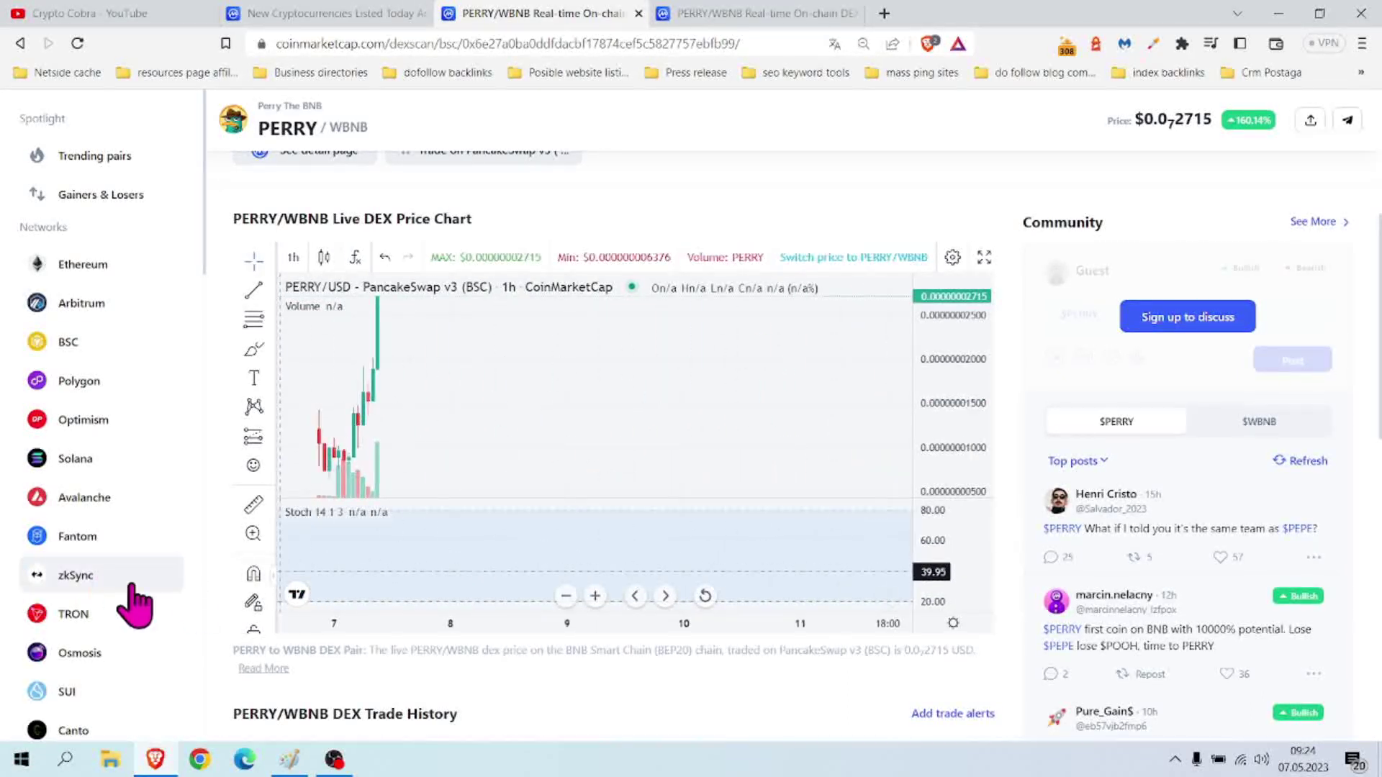
mouse_move(403, 587)
left_mouse_down()
mouse_move(1141, 592)
mouse_move(1358, 631)
left_mouse_up()
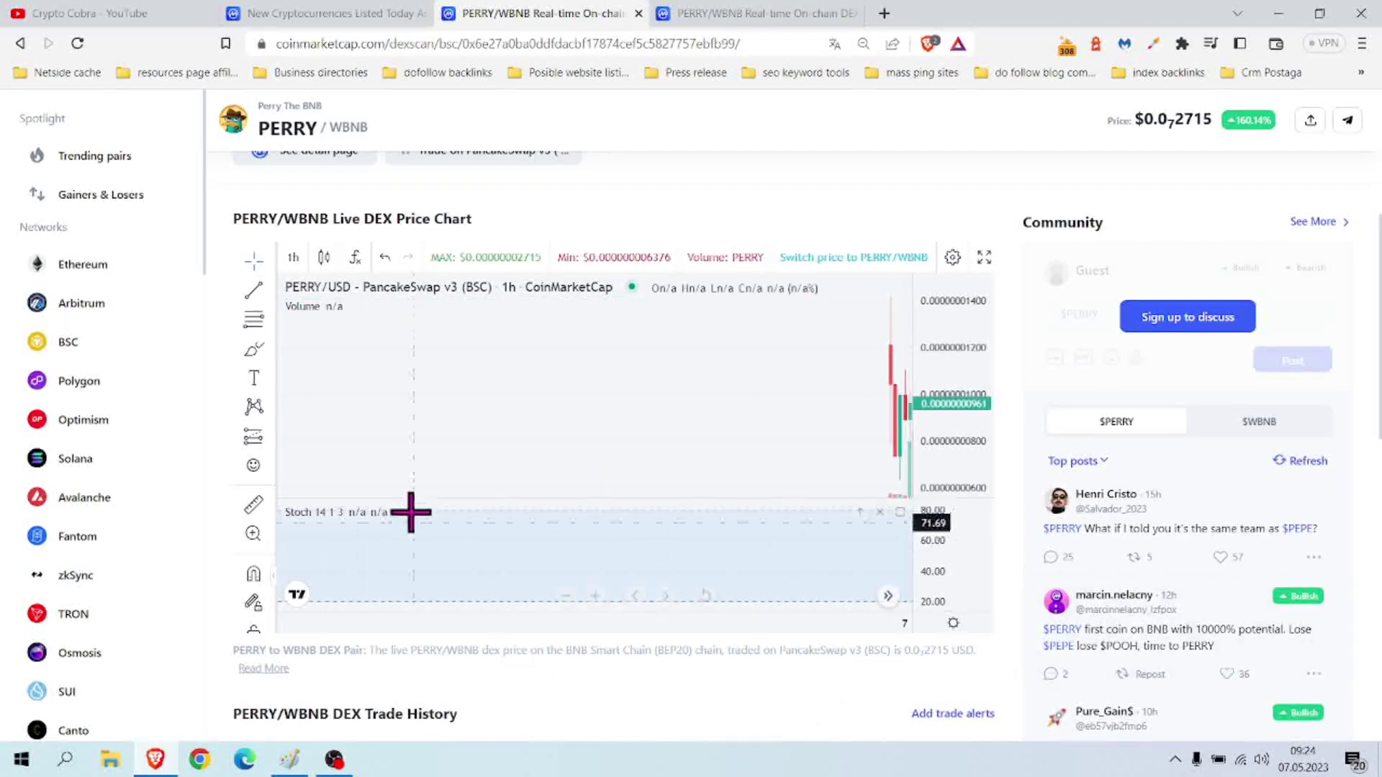
scroll(754, 515, "up", 3)
scroll(809, 485, "up", 2)
scroll(809, 485, "up", 2)
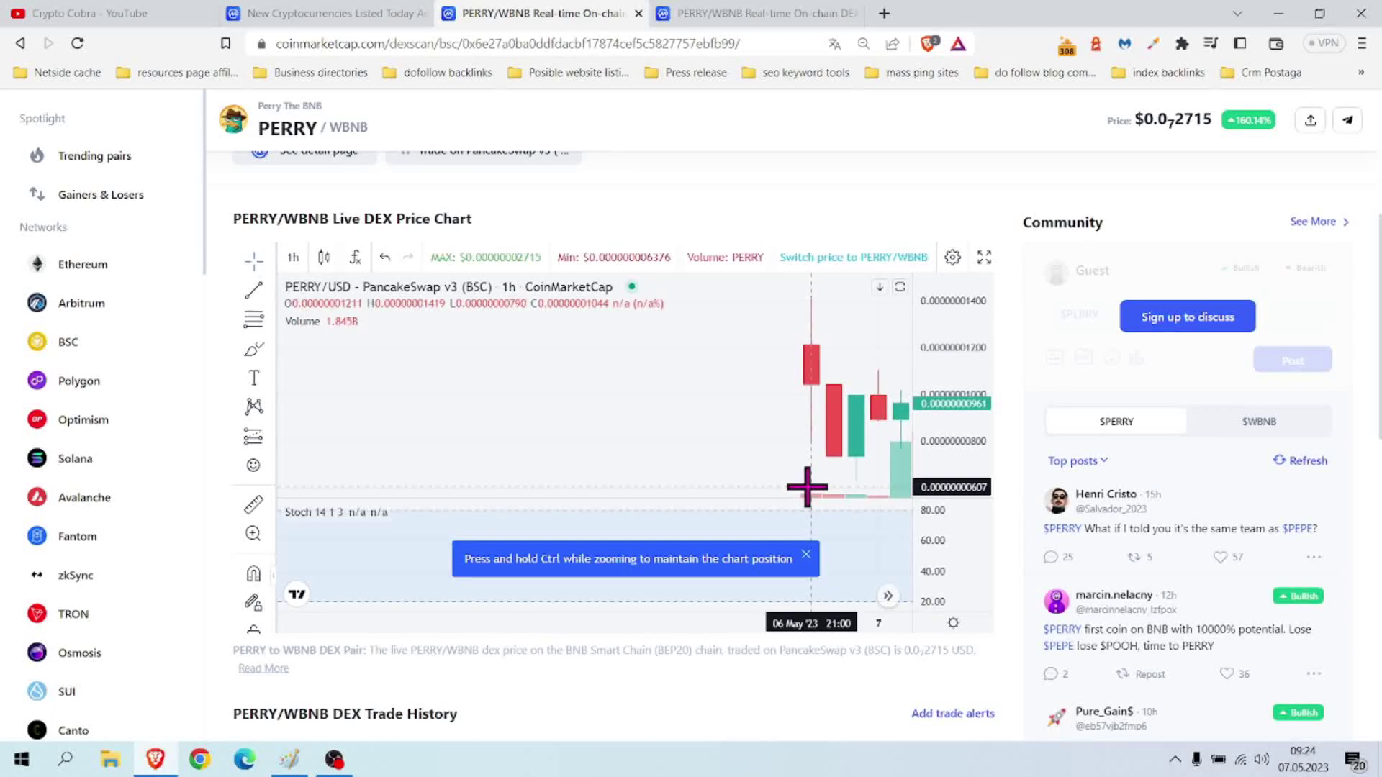
left_click(746, 15)
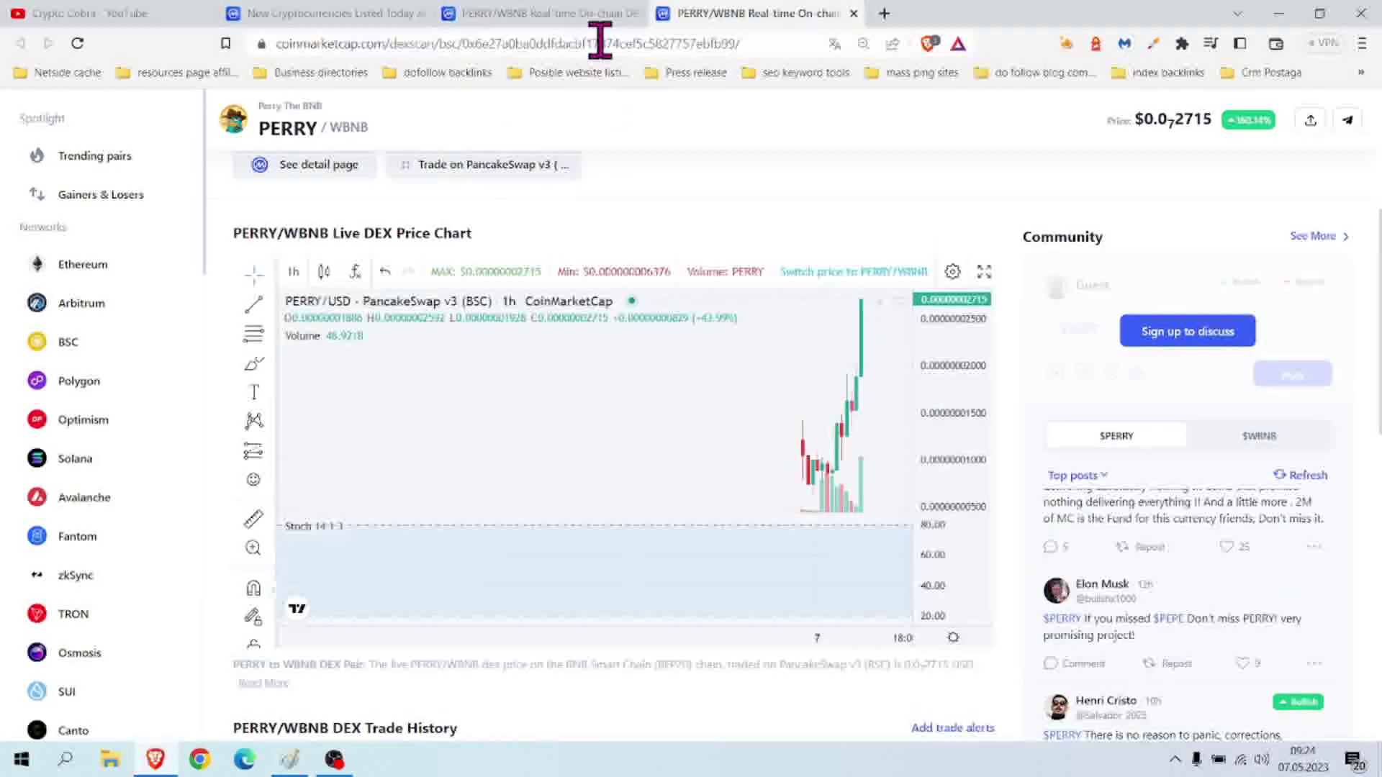
Replace the fourth tab's PERRY/WBNB page with a Google search for 'pancakeswap'
left_click(580, 20)
scroll(400, 216, "up", 3)
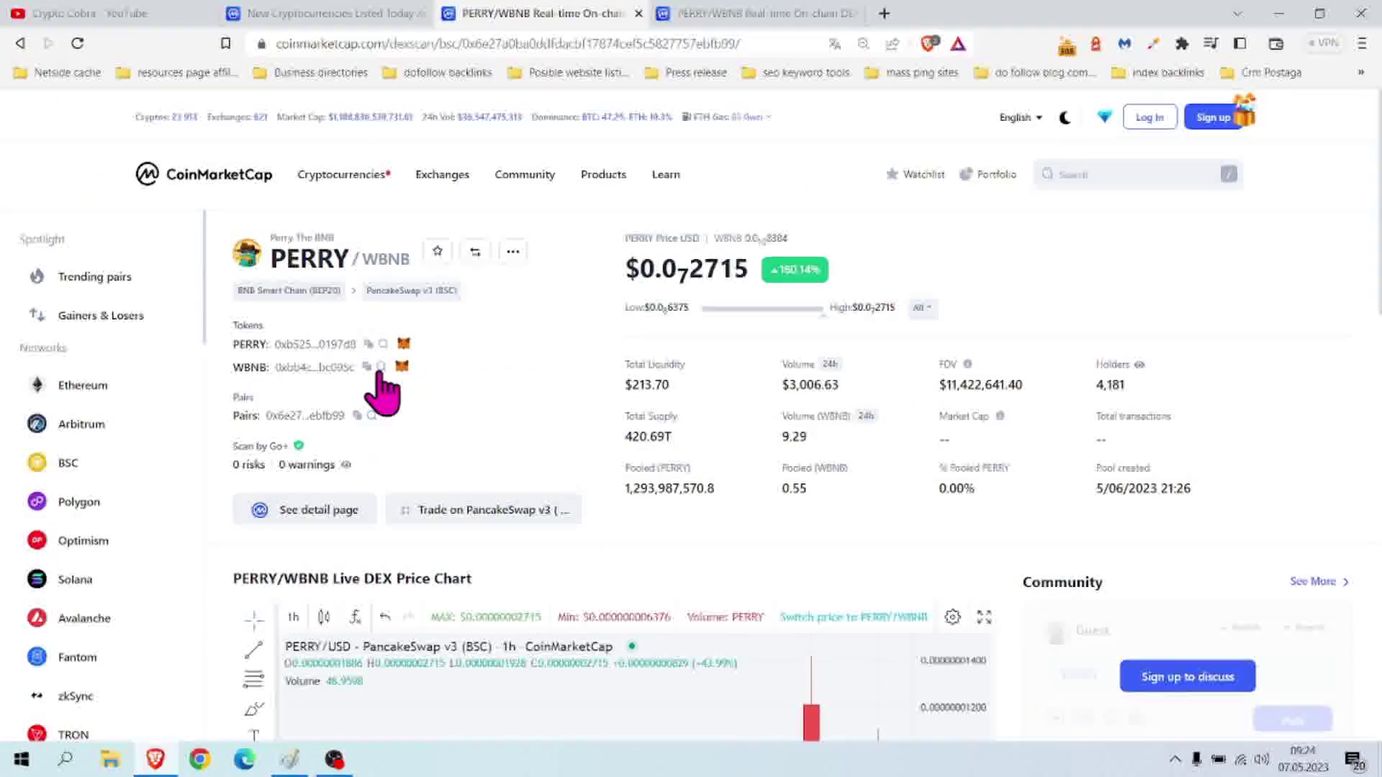
left_click(811, 15)
left_click(741, 46)
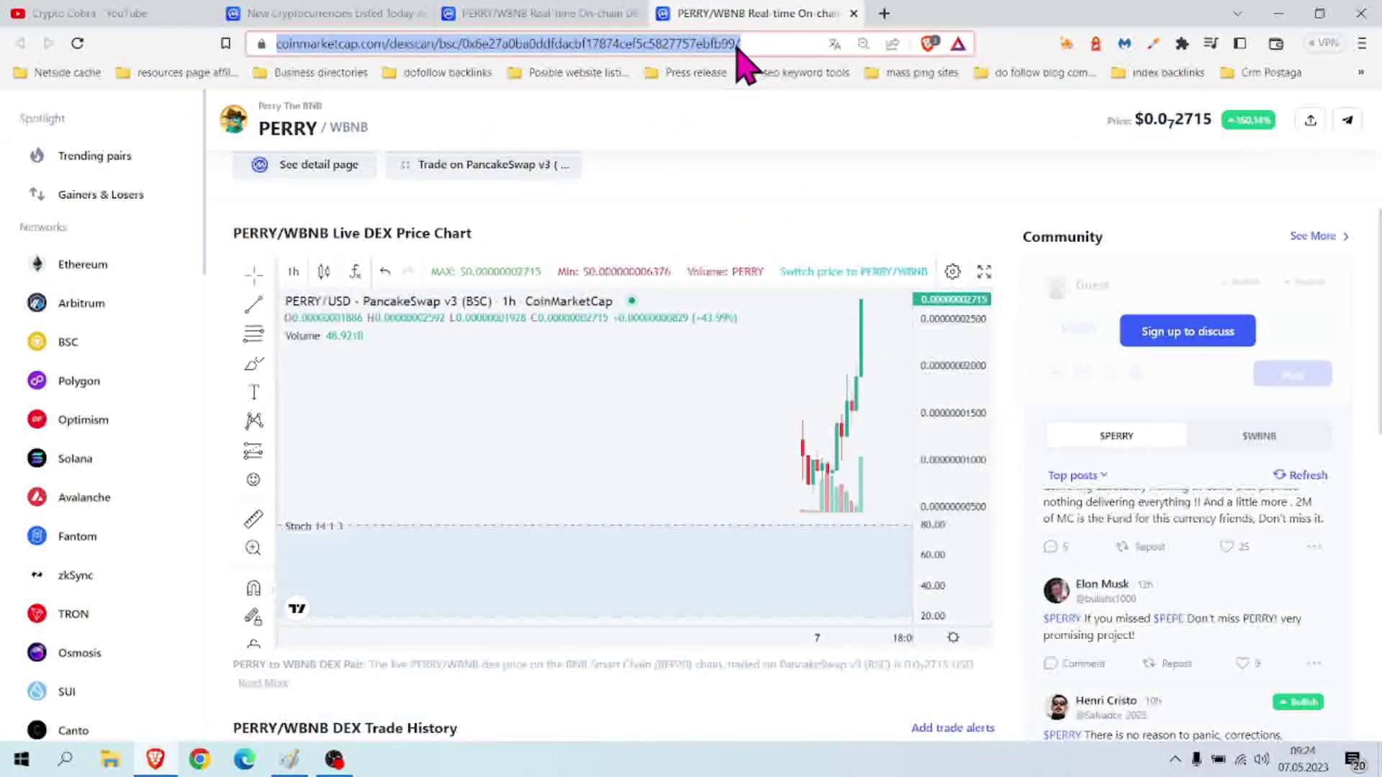
type("pan")
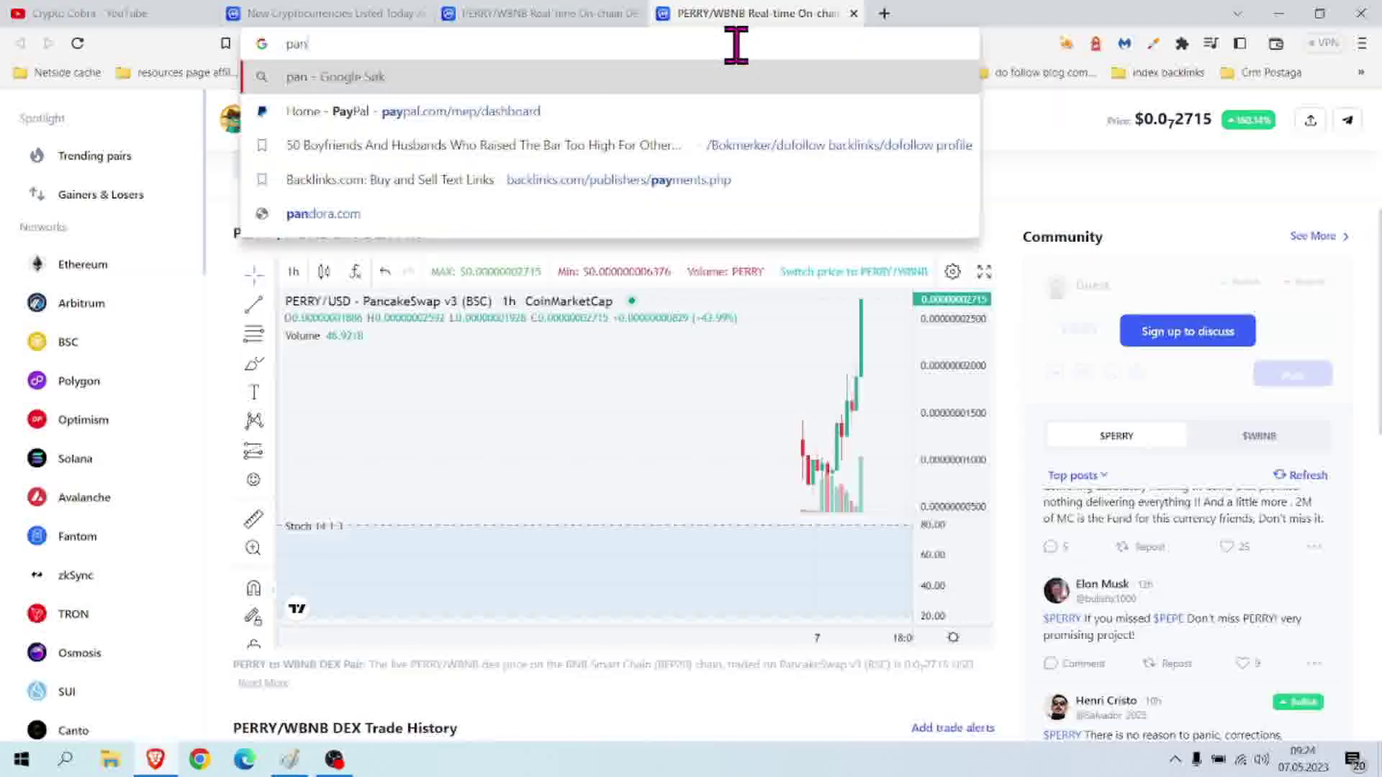
type("k")
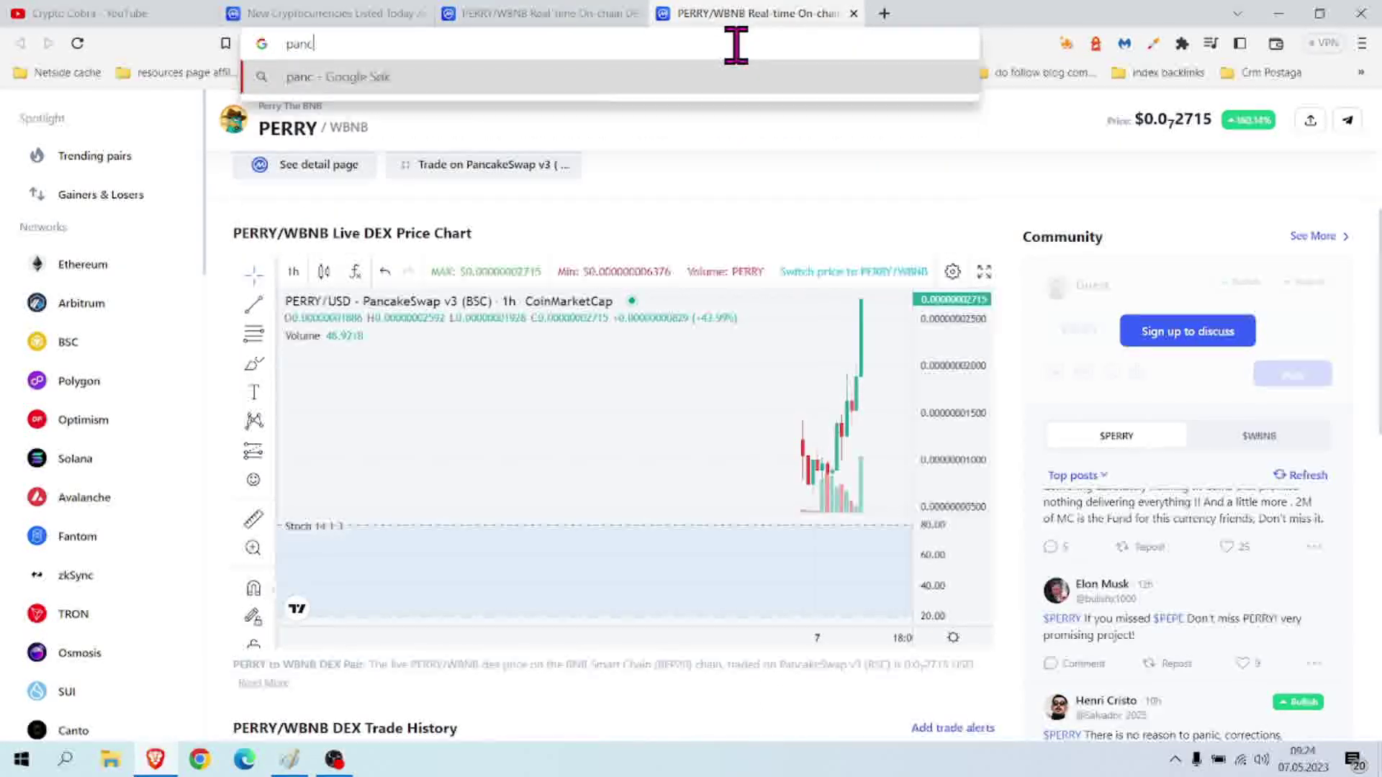
key("BackSpace")
type("cakeswap")
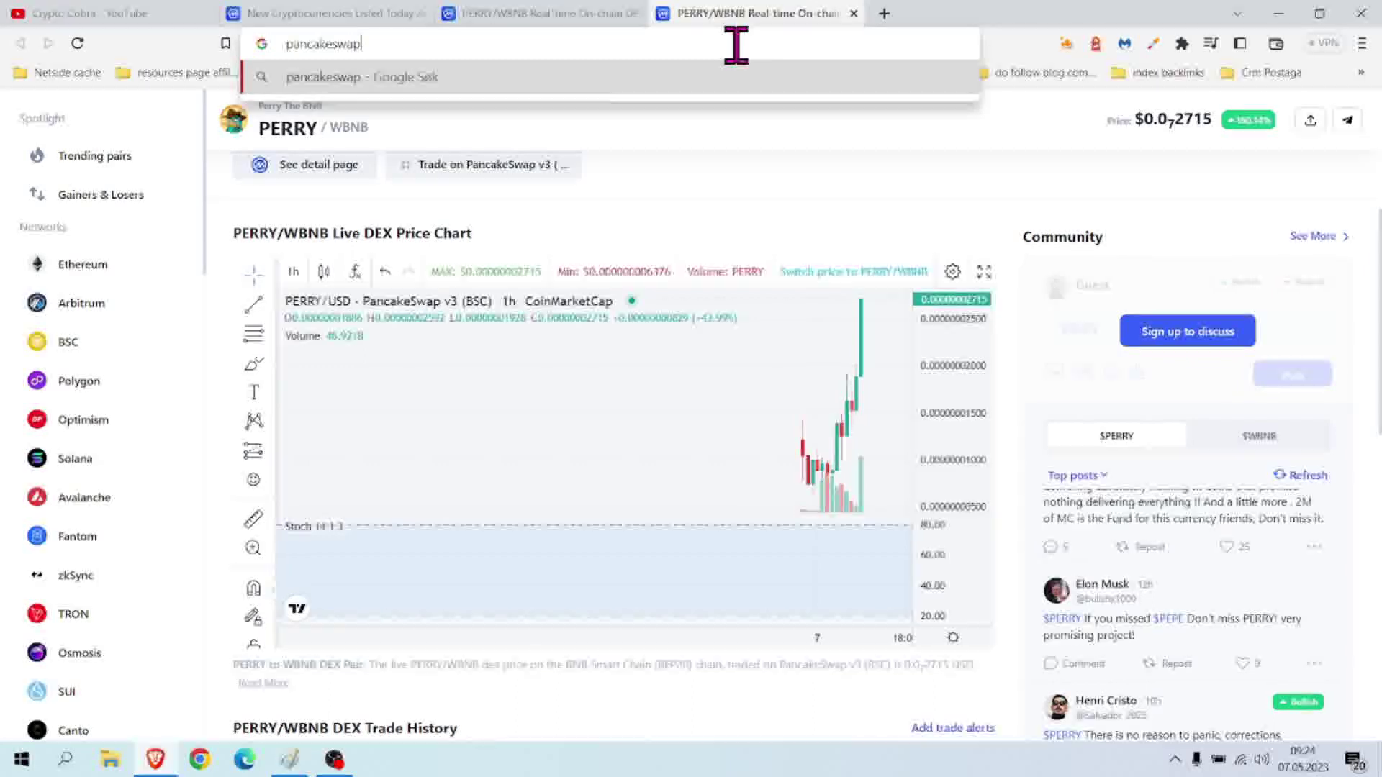
key("Return")
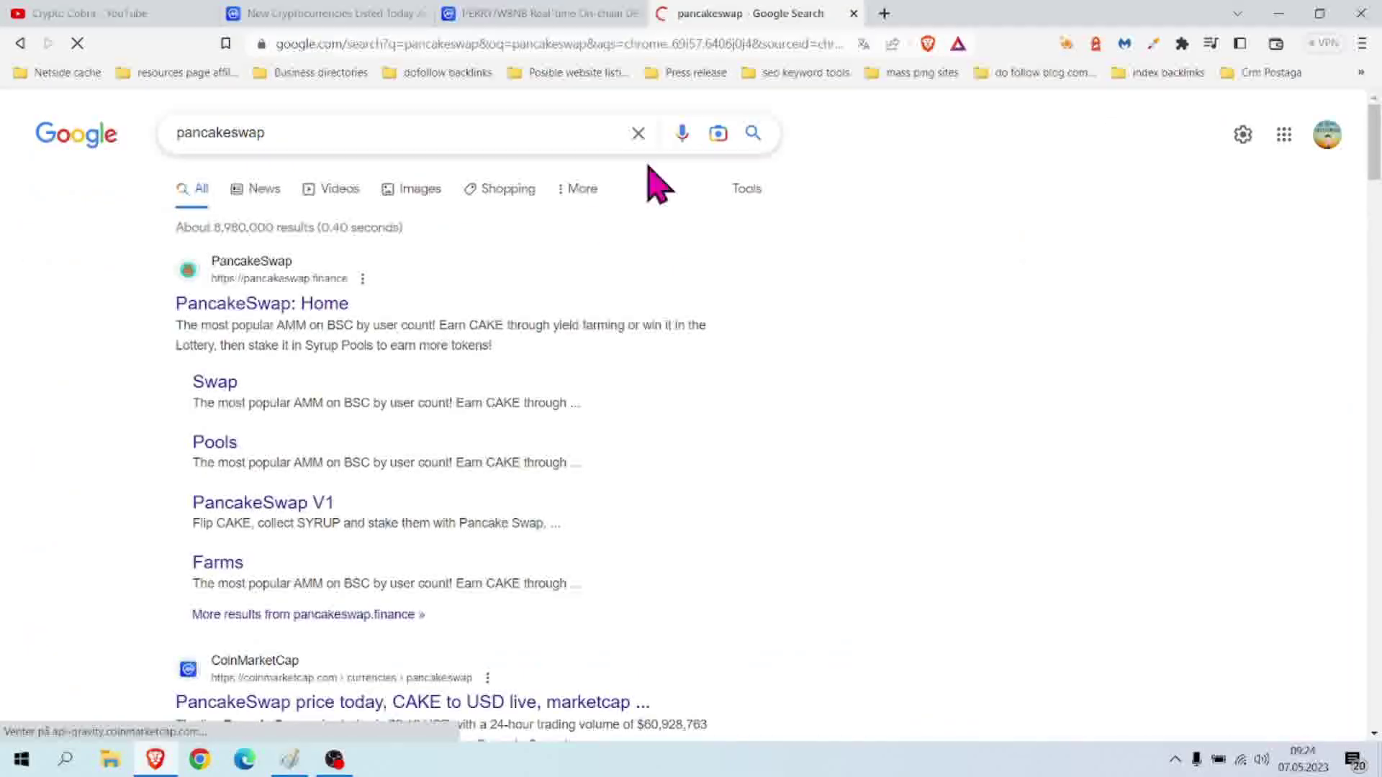
Open the 'PancakeSwap: Home' result and browse its Liquidity and home pages
left_click(322, 311)
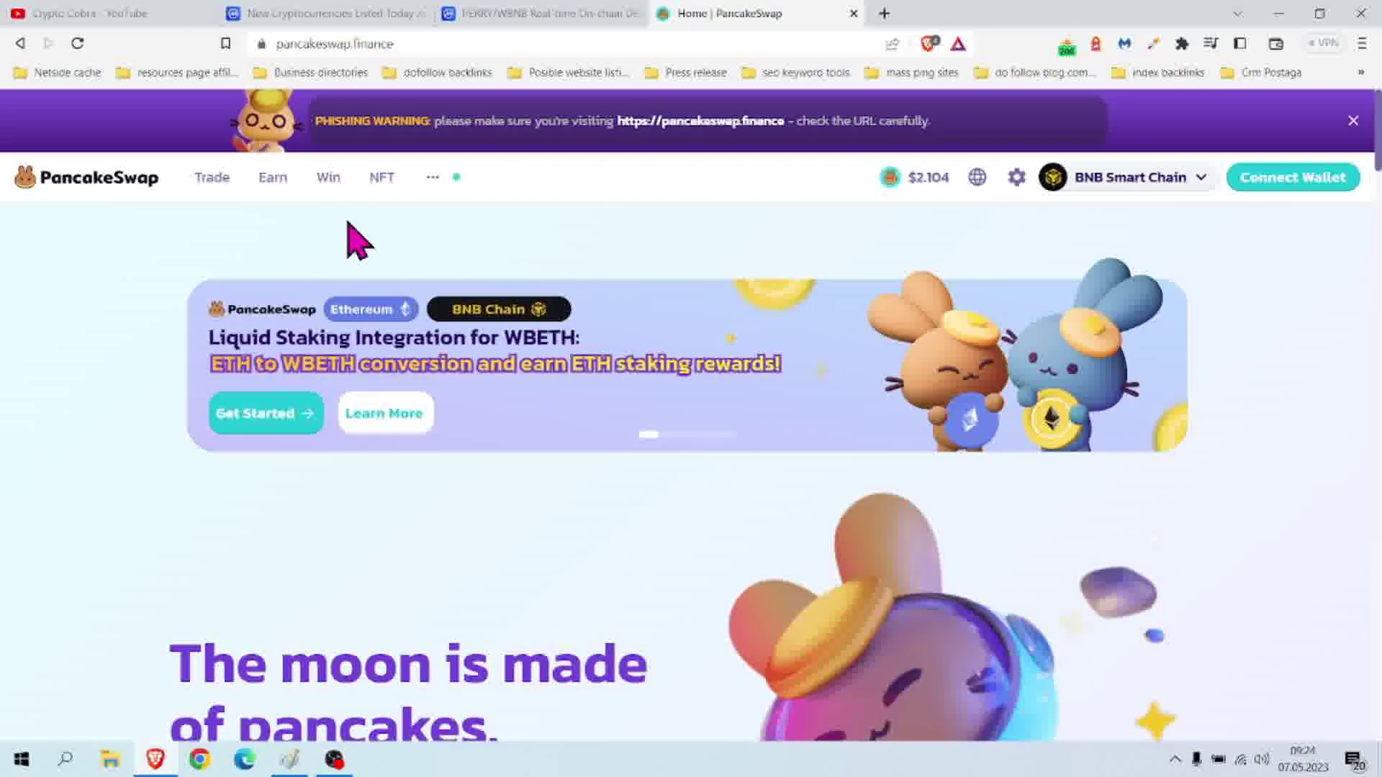
mouse_move(211, 177)
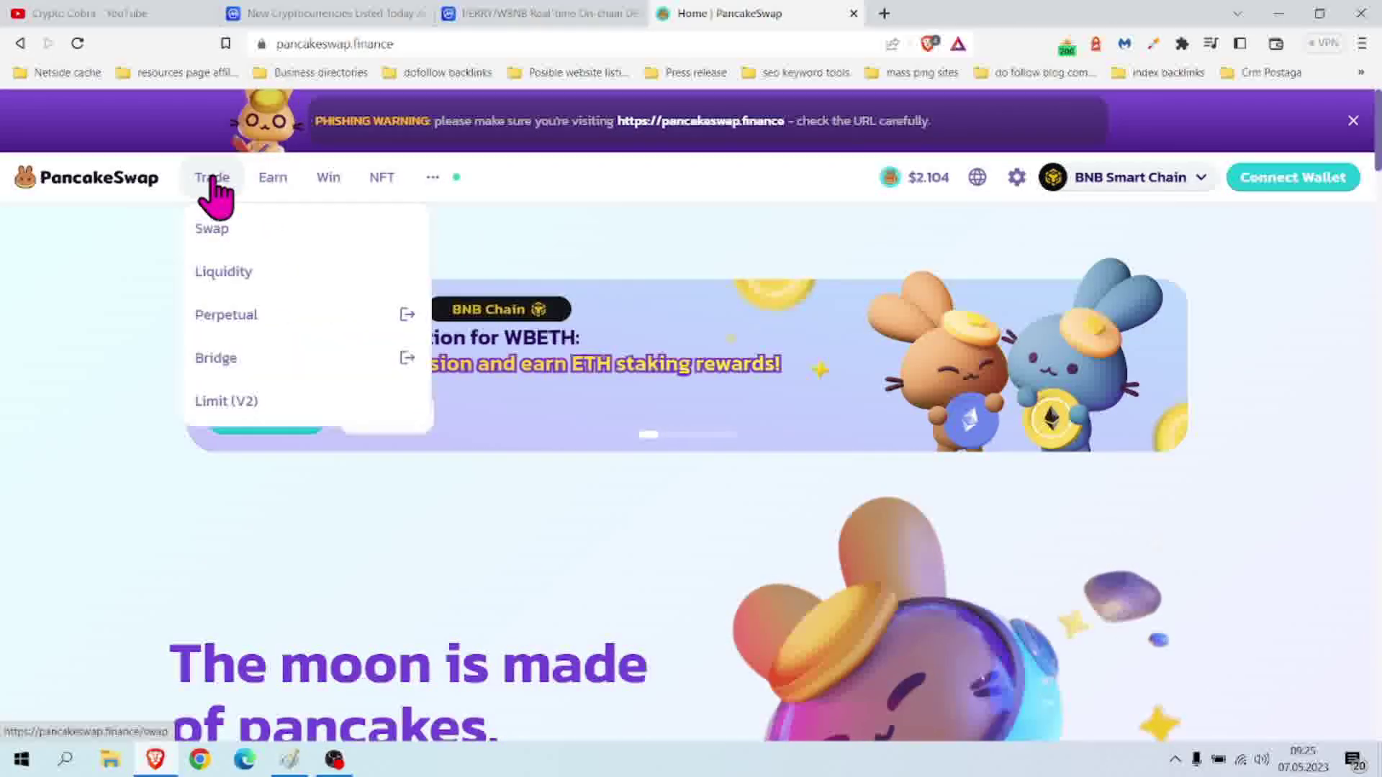
left_click(229, 272)
scroll(705, 487, "down", 2)
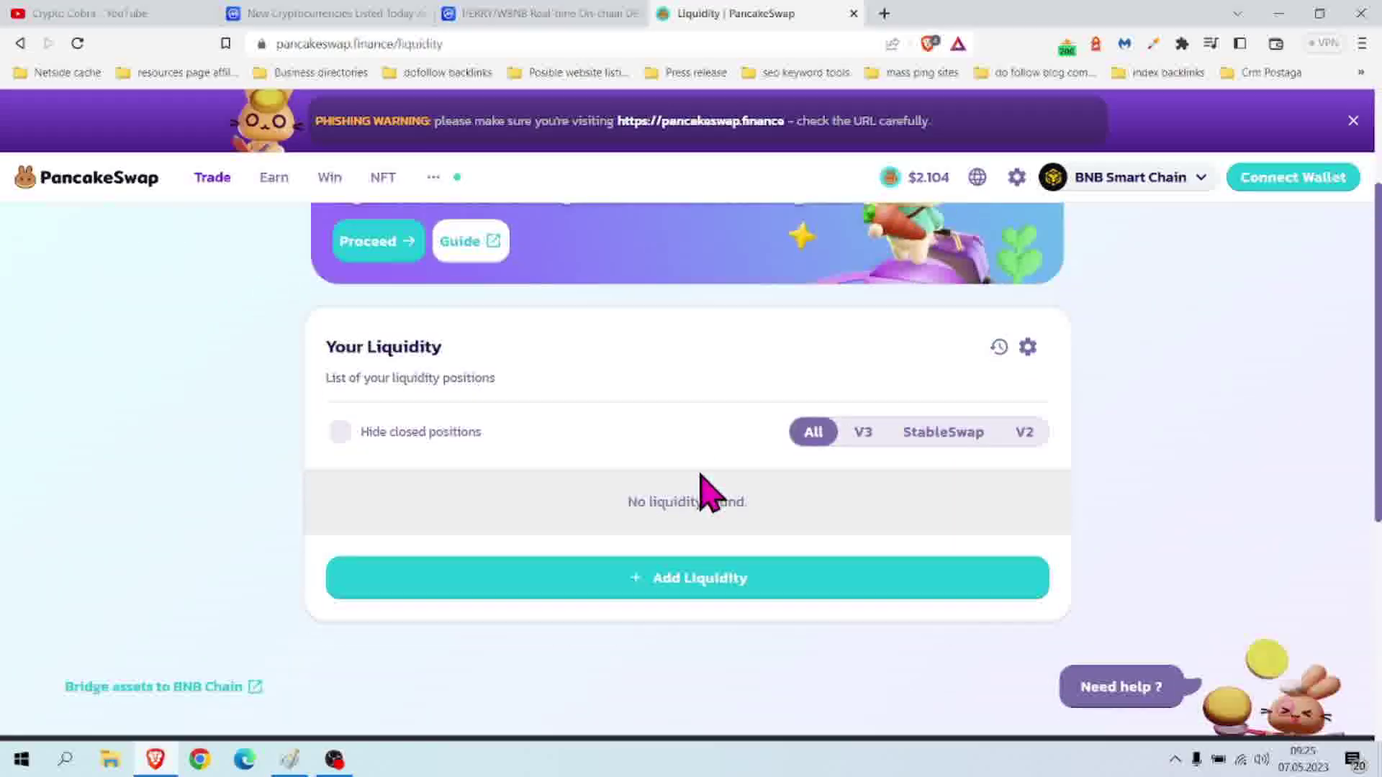
scroll(709, 487, "down", 1)
scroll(718, 469, "down", 1)
scroll(864, 395, "up", 4)
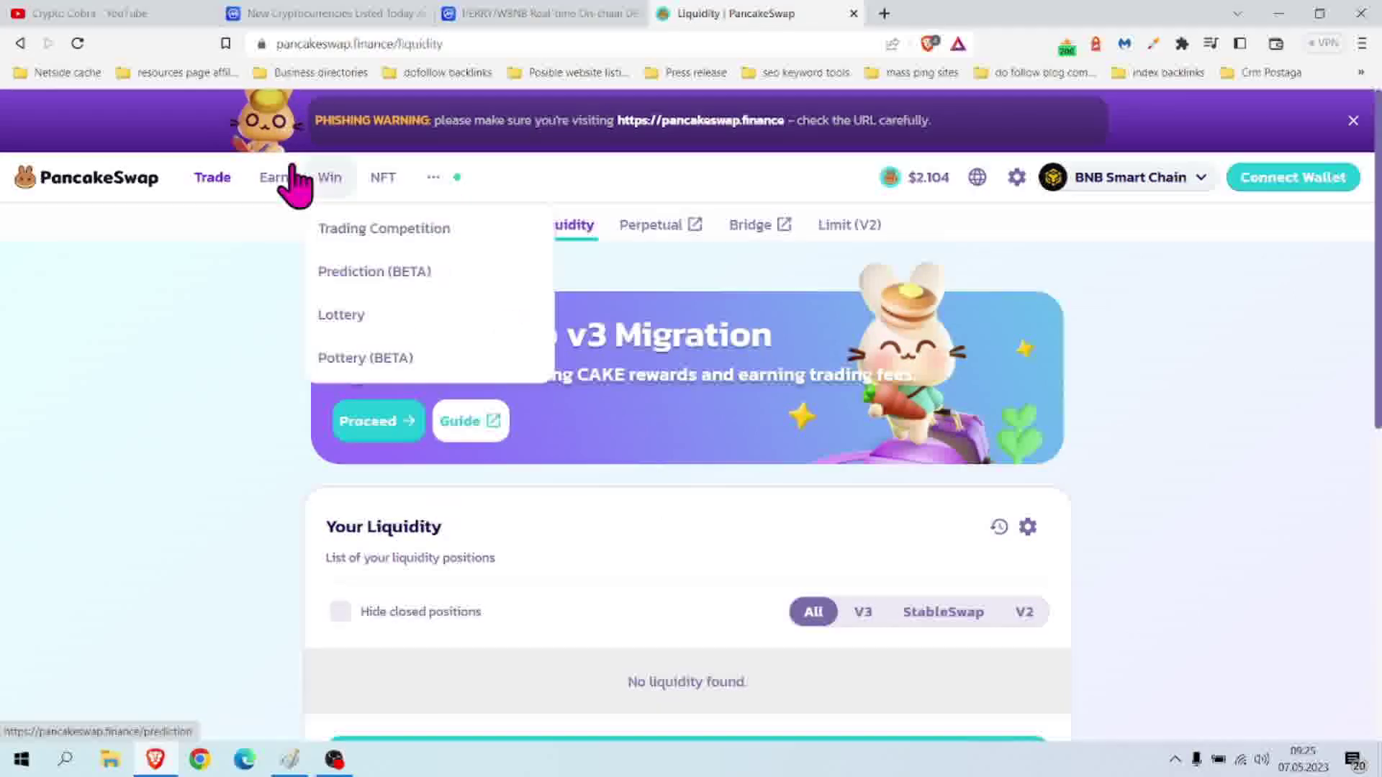
mouse_move(433, 177)
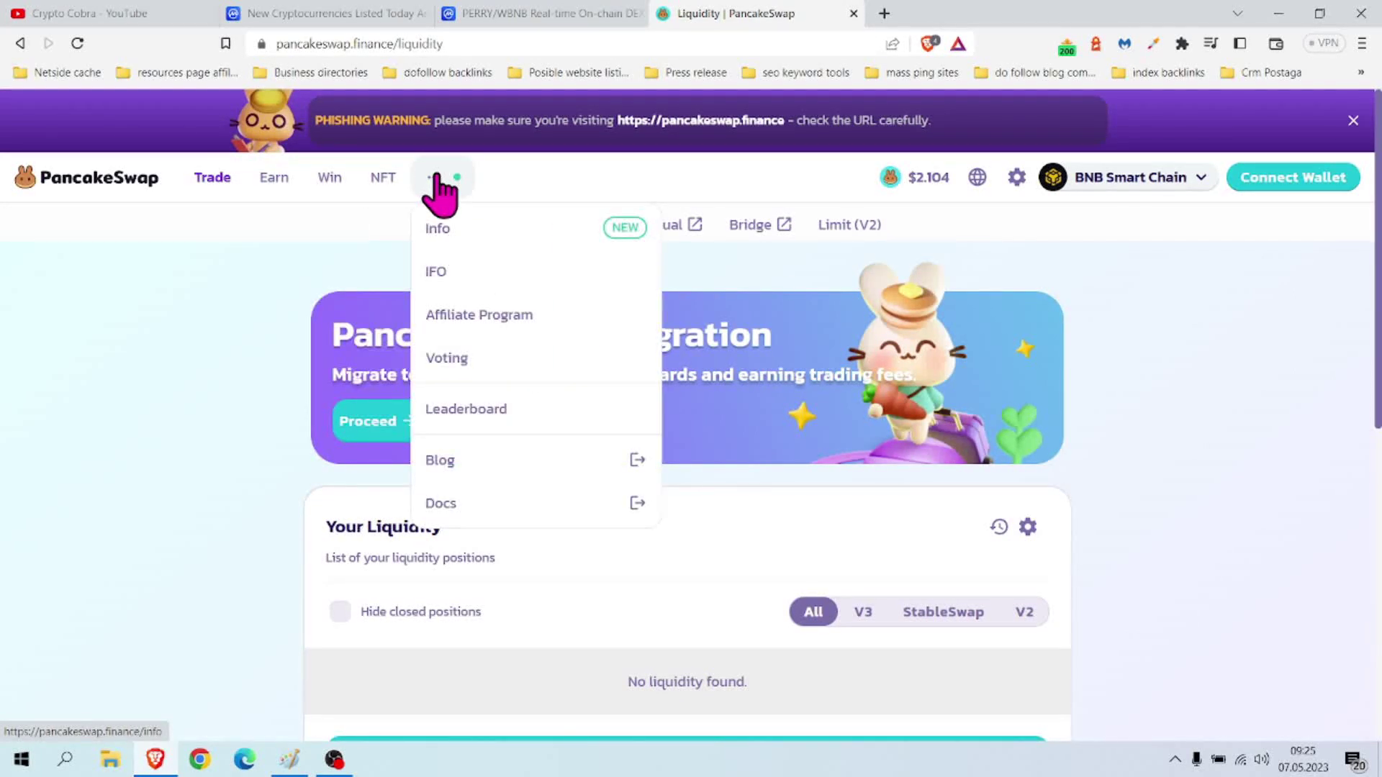
left_click(130, 185)
scroll(621, 453, "down", 5)
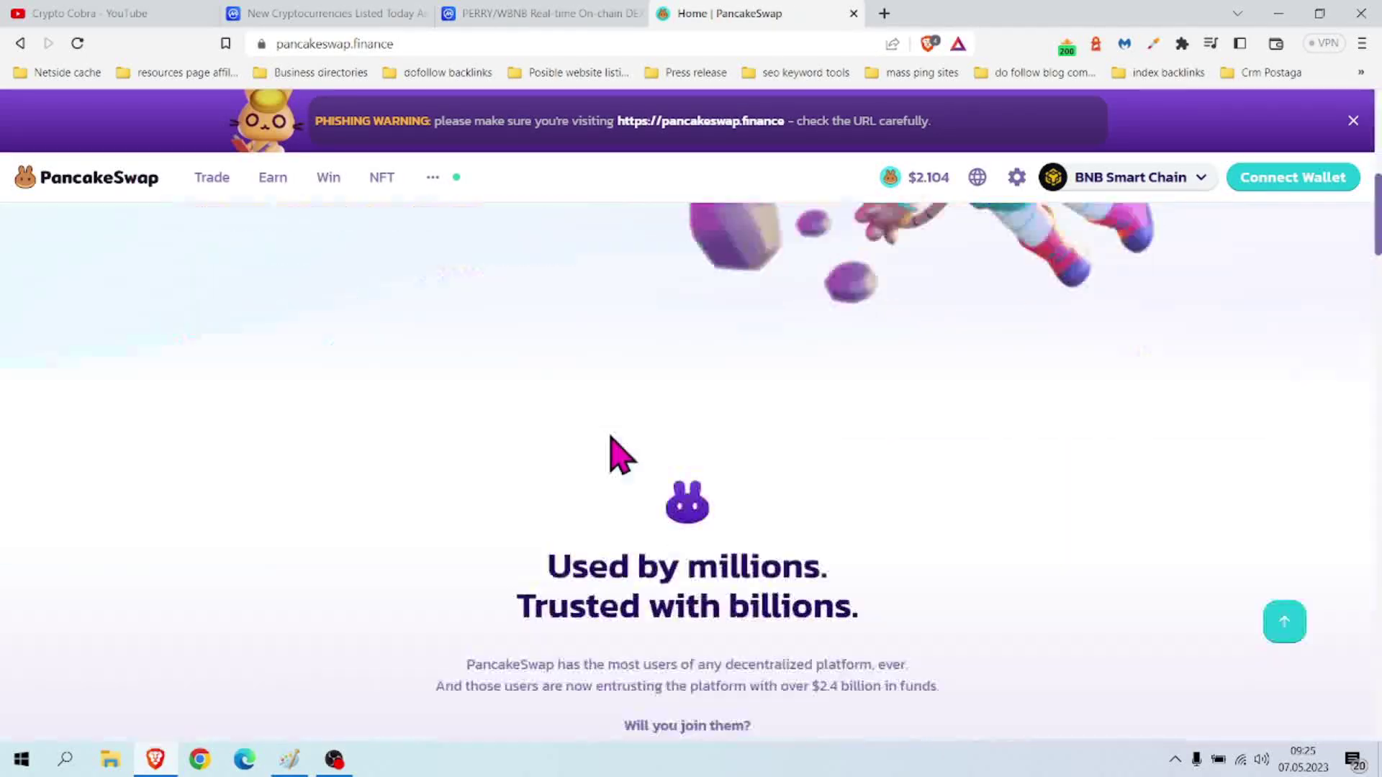
scroll(620, 455, "down", 5)
scroll(621, 456, "down", 5)
scroll(621, 456, "down", 5)
scroll(620, 456, "down", 5)
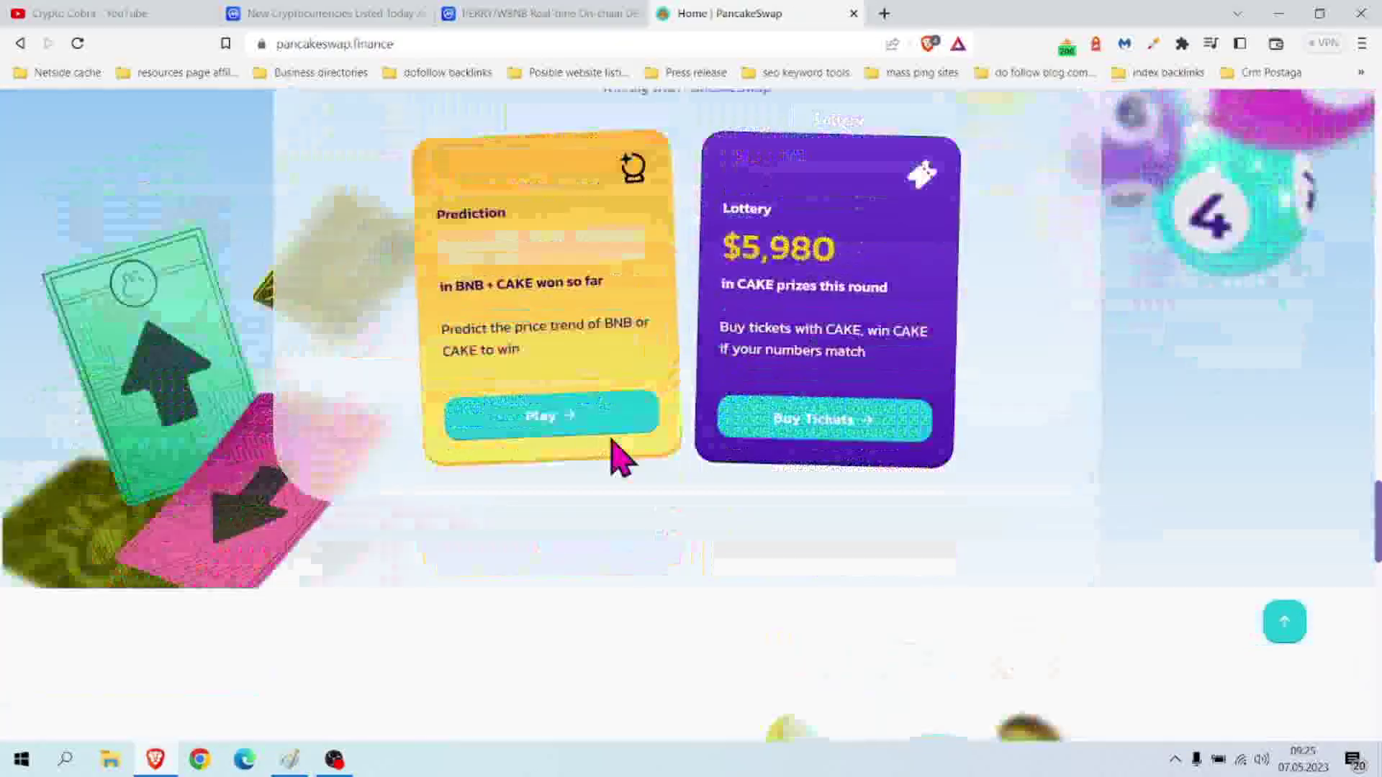
scroll(616, 456, "down", 5)
scroll(616, 457, "down", 1)
scroll(605, 401, "up", 8)
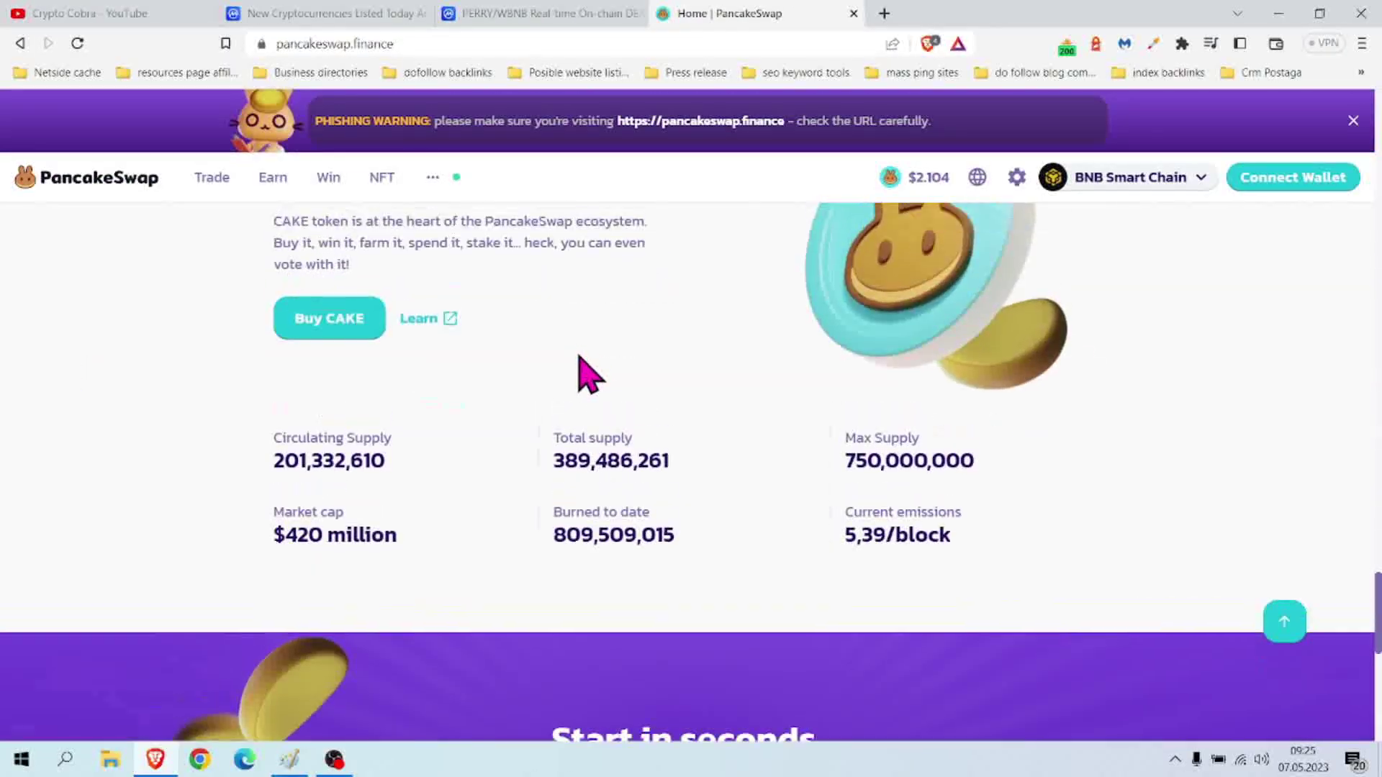
scroll(583, 378, "up", 5)
scroll(571, 385, "up", 5)
scroll(565, 382, "up", 5)
scroll(558, 395, "up", 5)
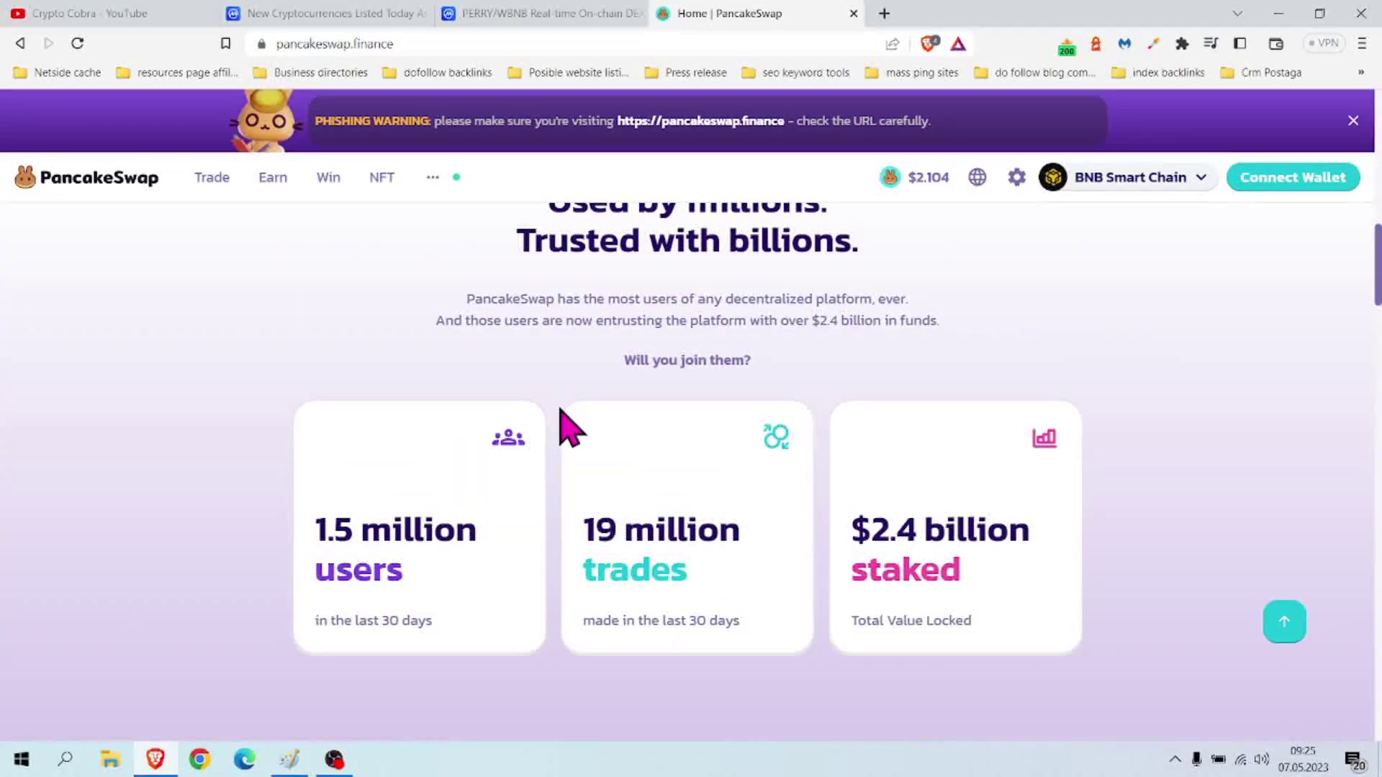
scroll(567, 421, "up", 10)
scroll(572, 432, "up", 3)
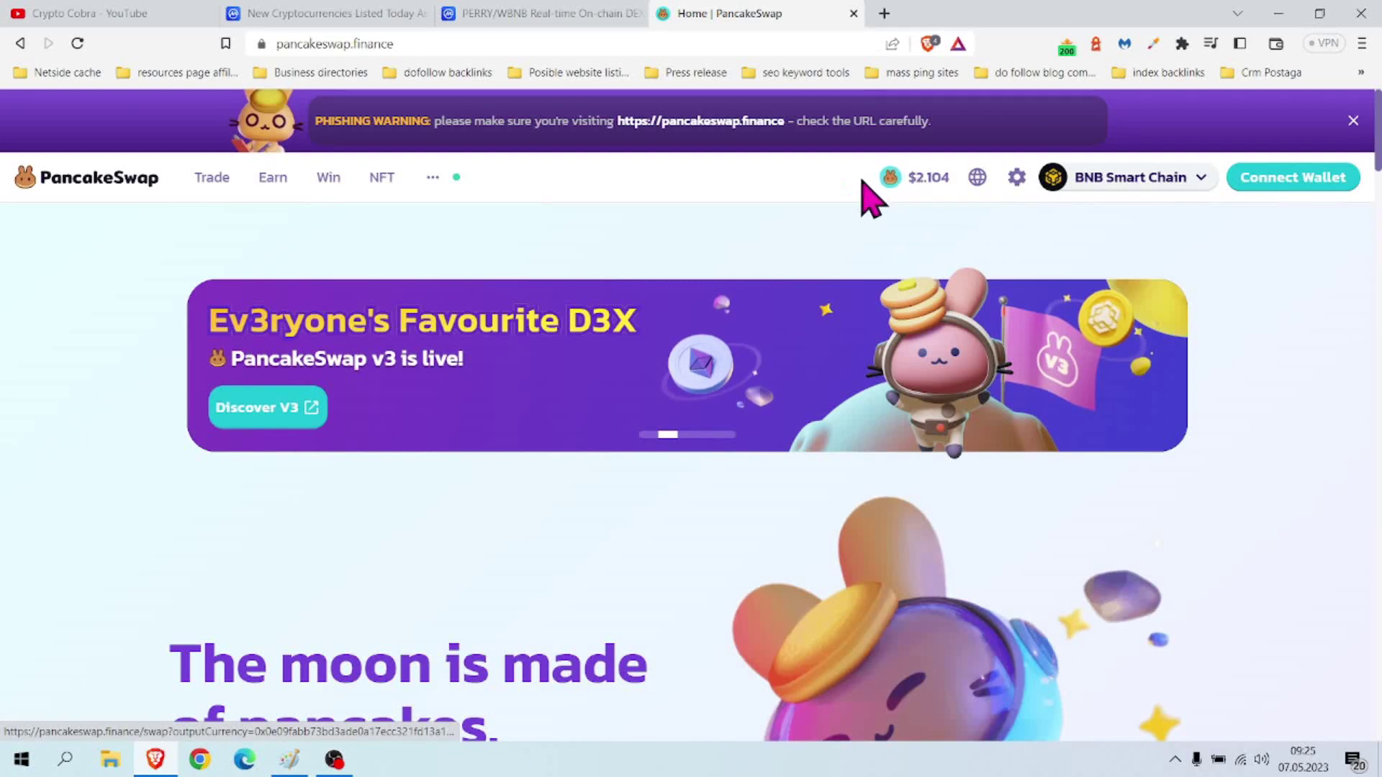
left_click(210, 181)
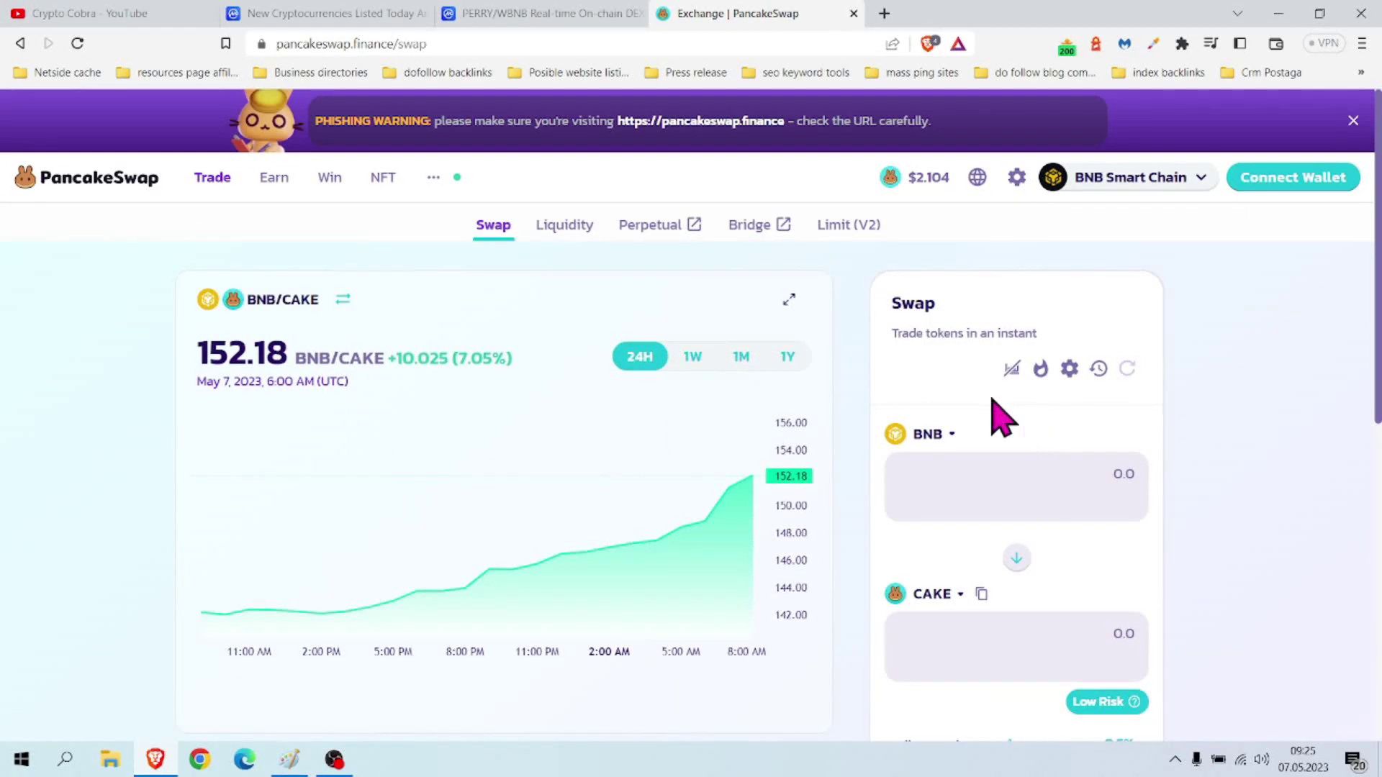
scroll(993, 410, "down", 4)
scroll(987, 391, "up", 3)
Import the Swaperry PERRY token as the swap-from token, acknowledging the import risk
left_click(949, 347)
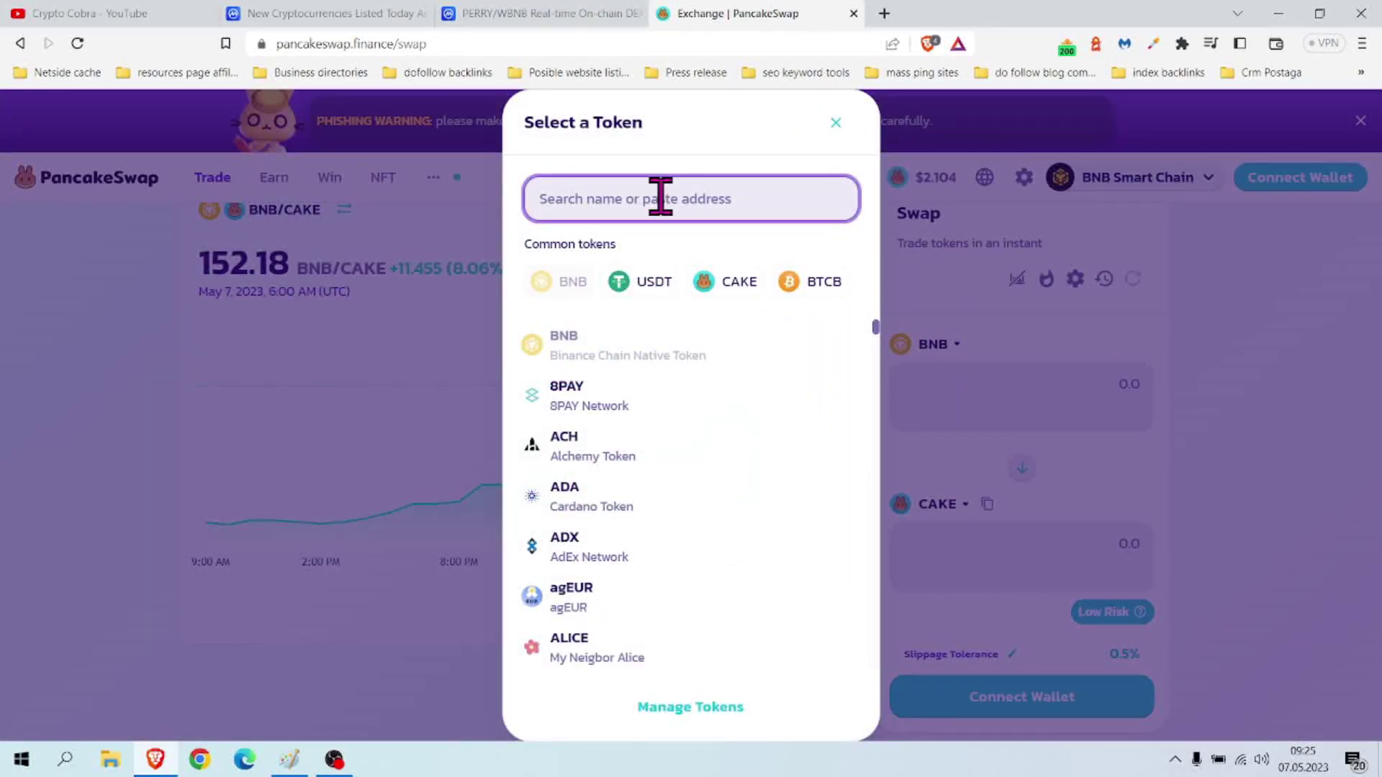
type("Per")
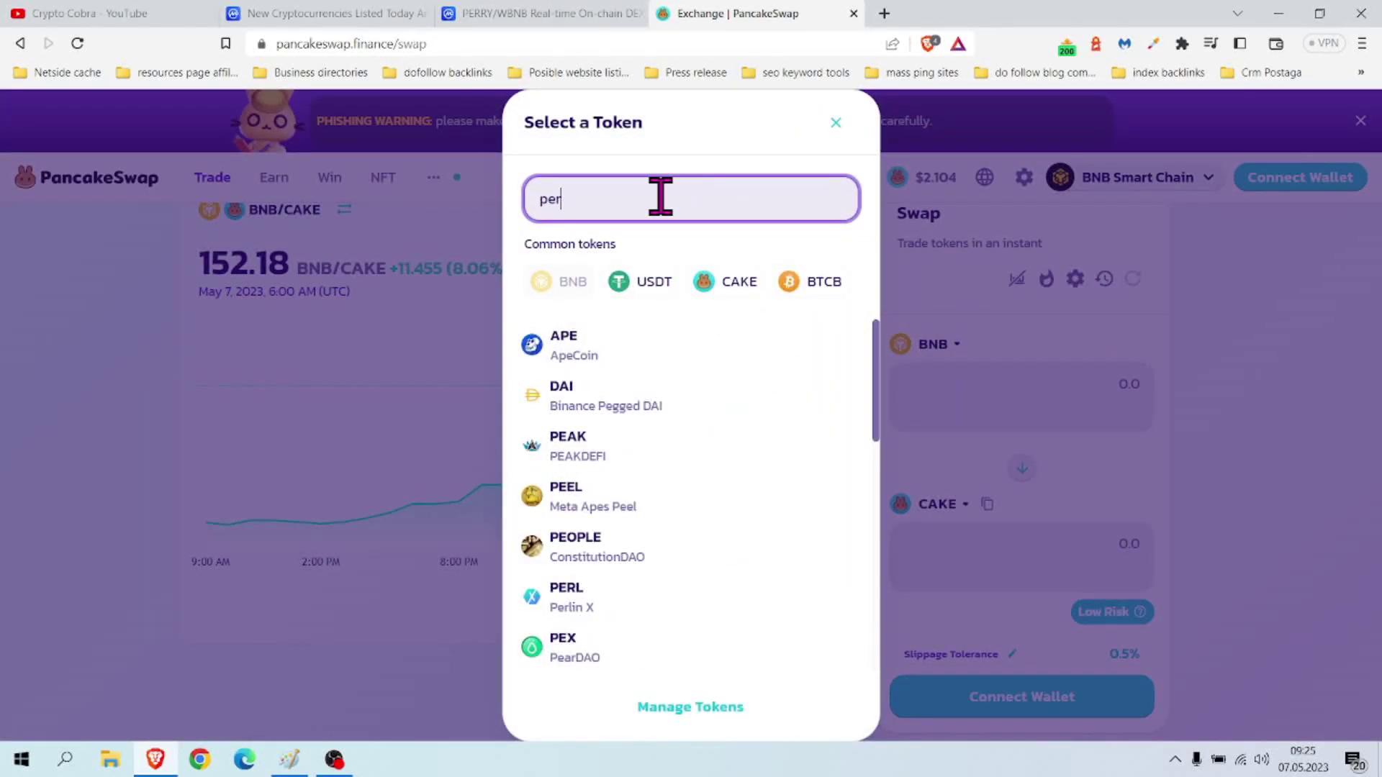
type("r")
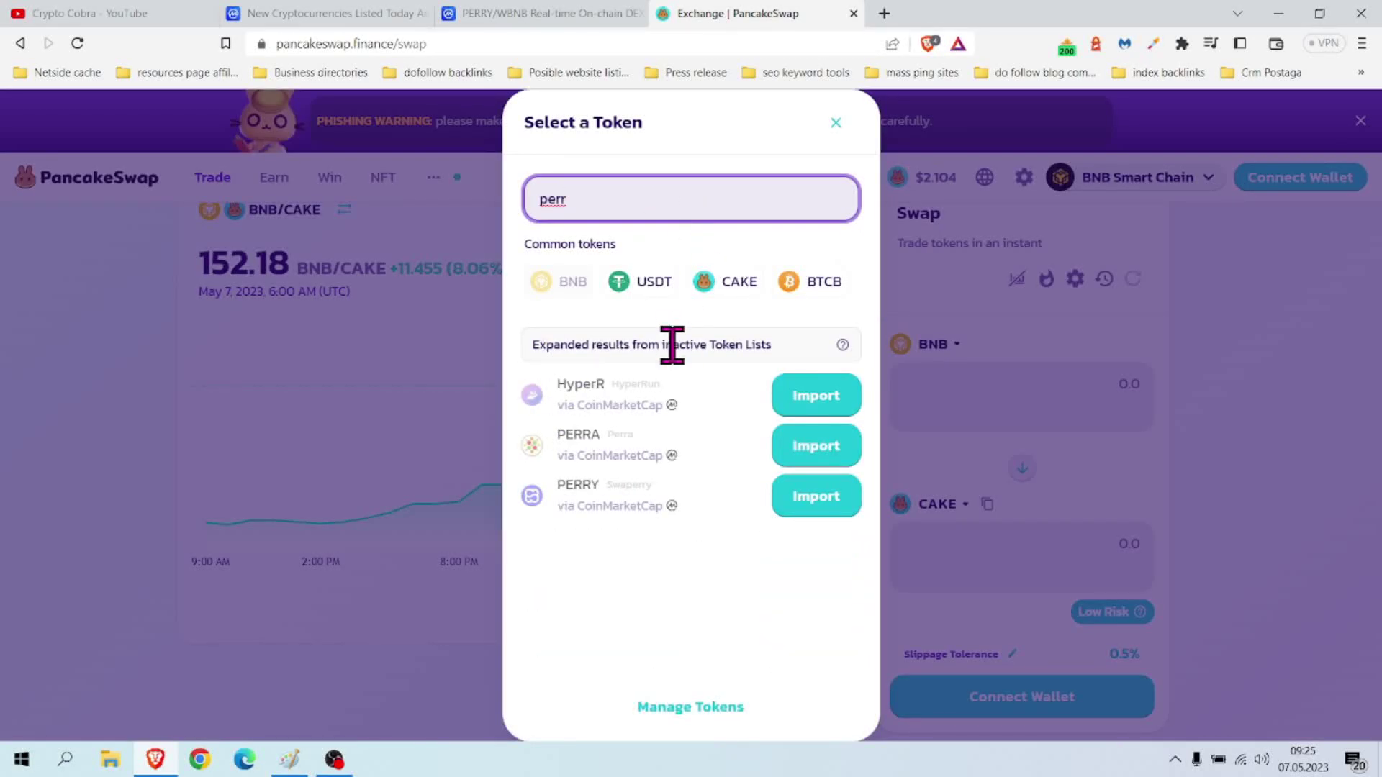
left_click(822, 503)
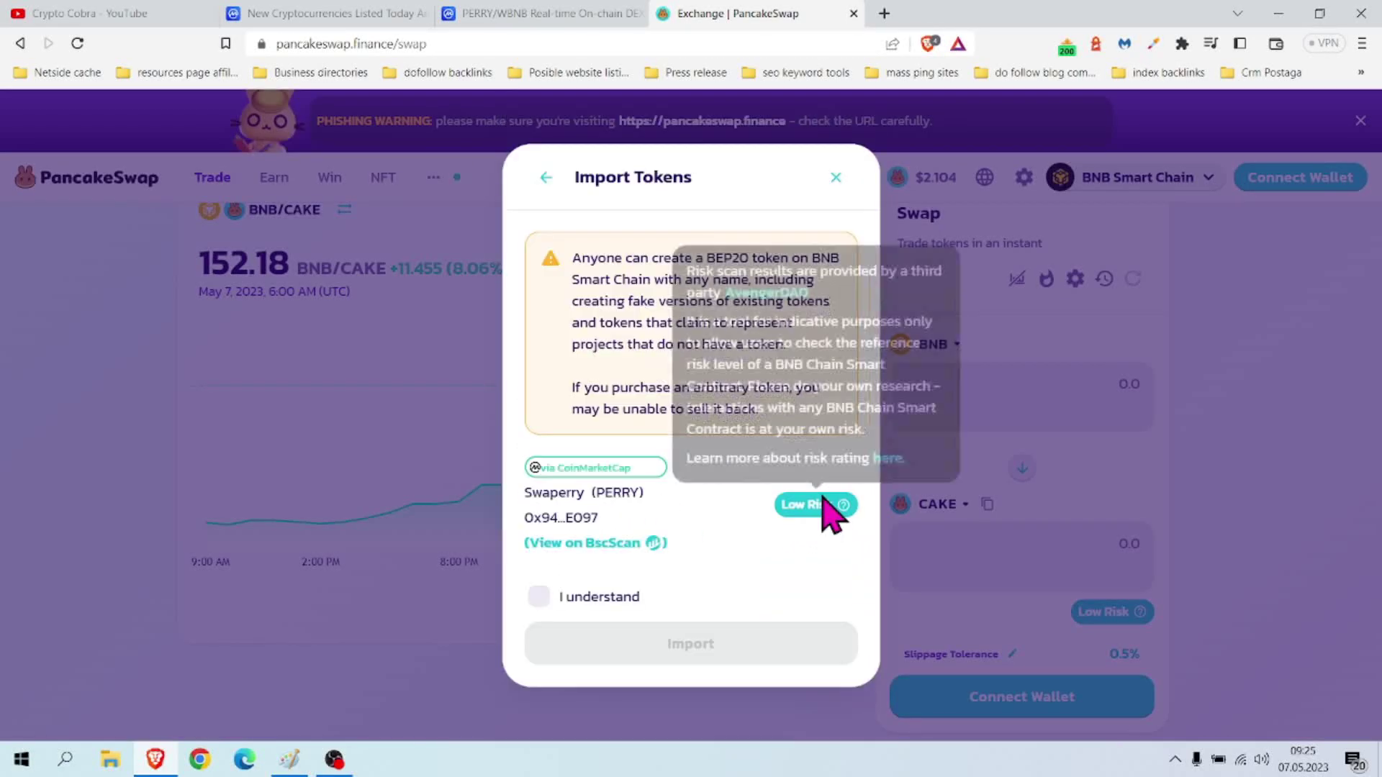
left_click(539, 596)
left_click(702, 648)
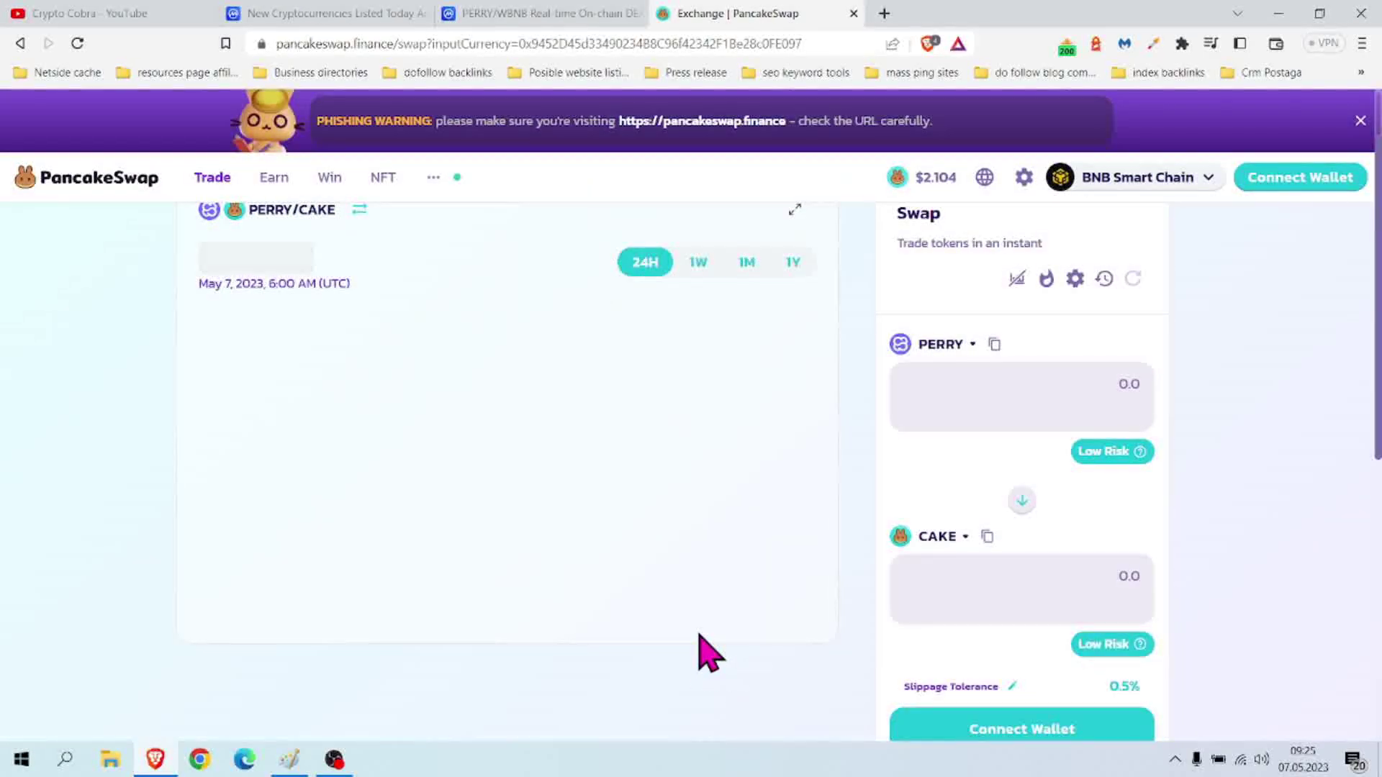
scroll(546, 442, "up", 1)
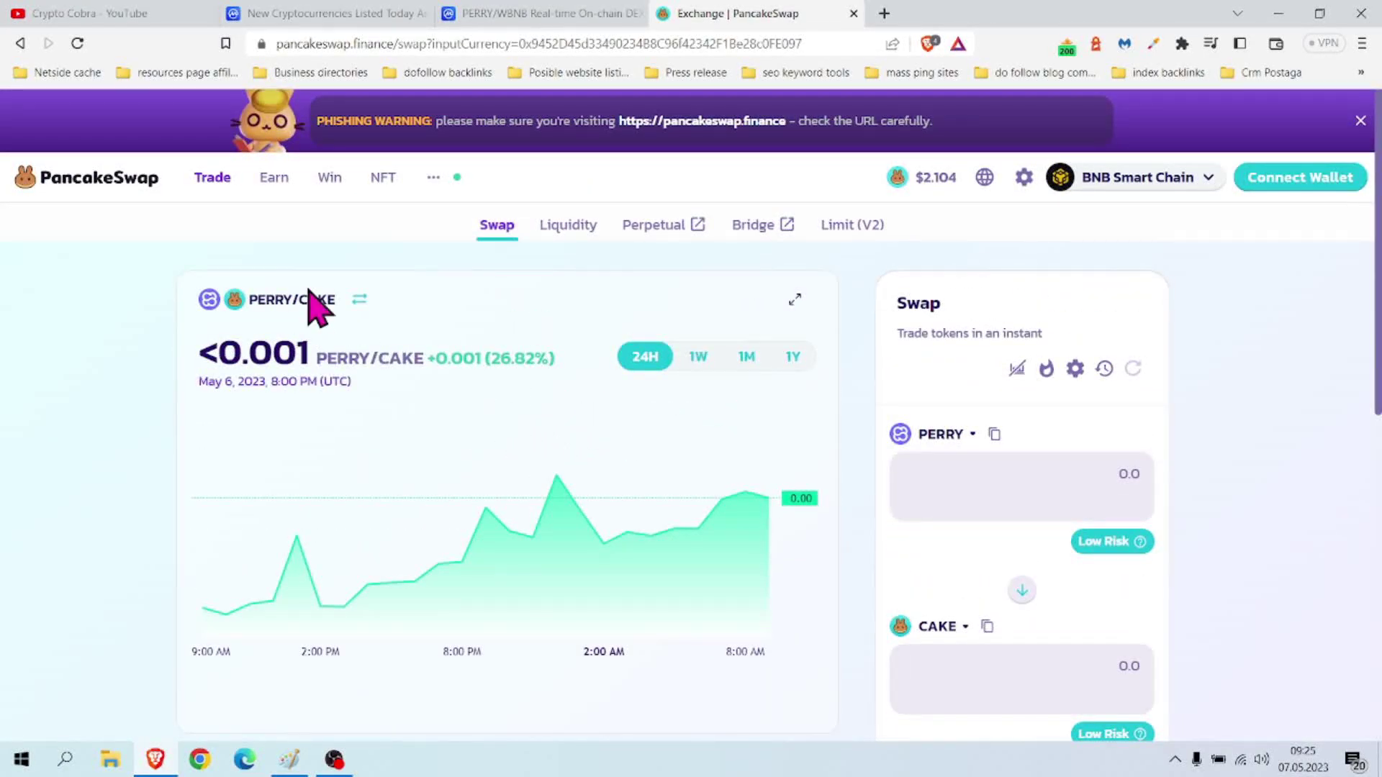
scroll(427, 356, "down", 2)
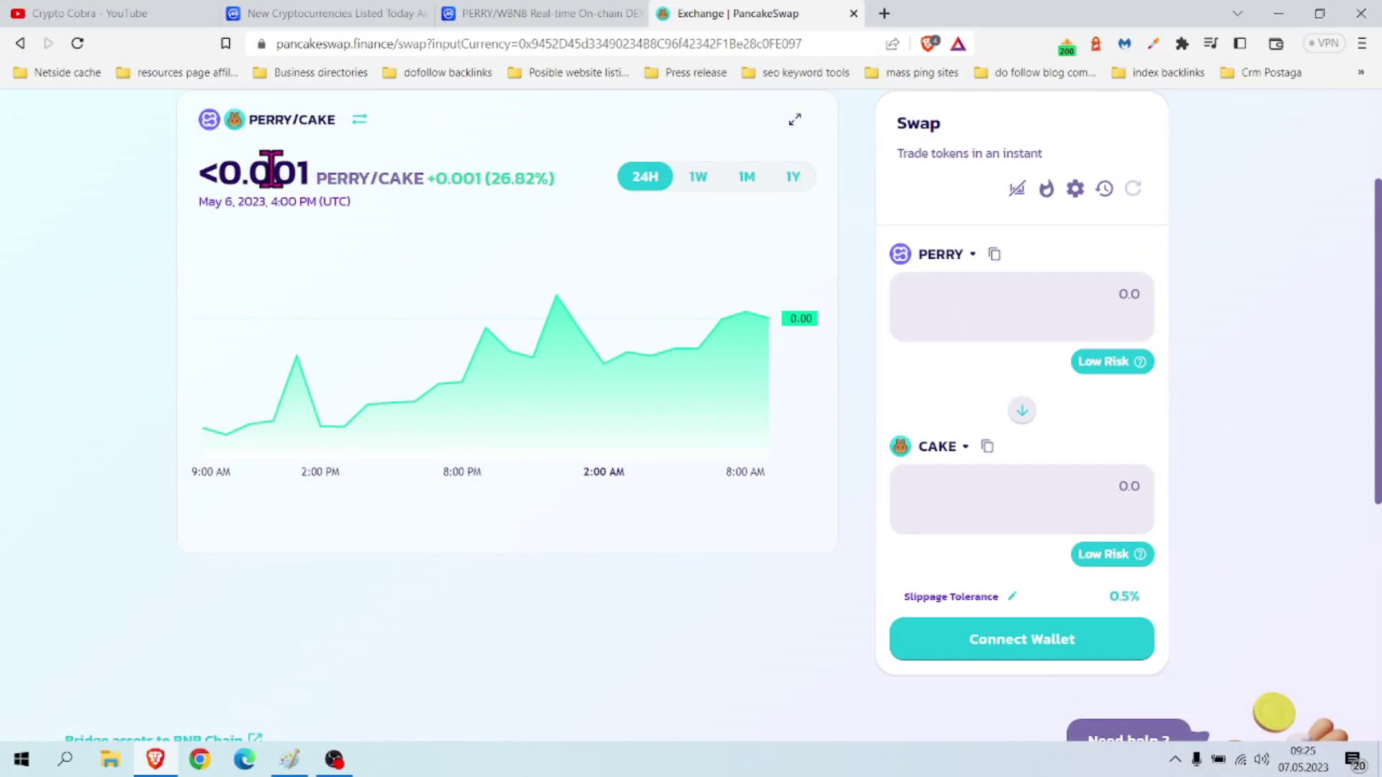
scroll(810, 245, "up", 2)
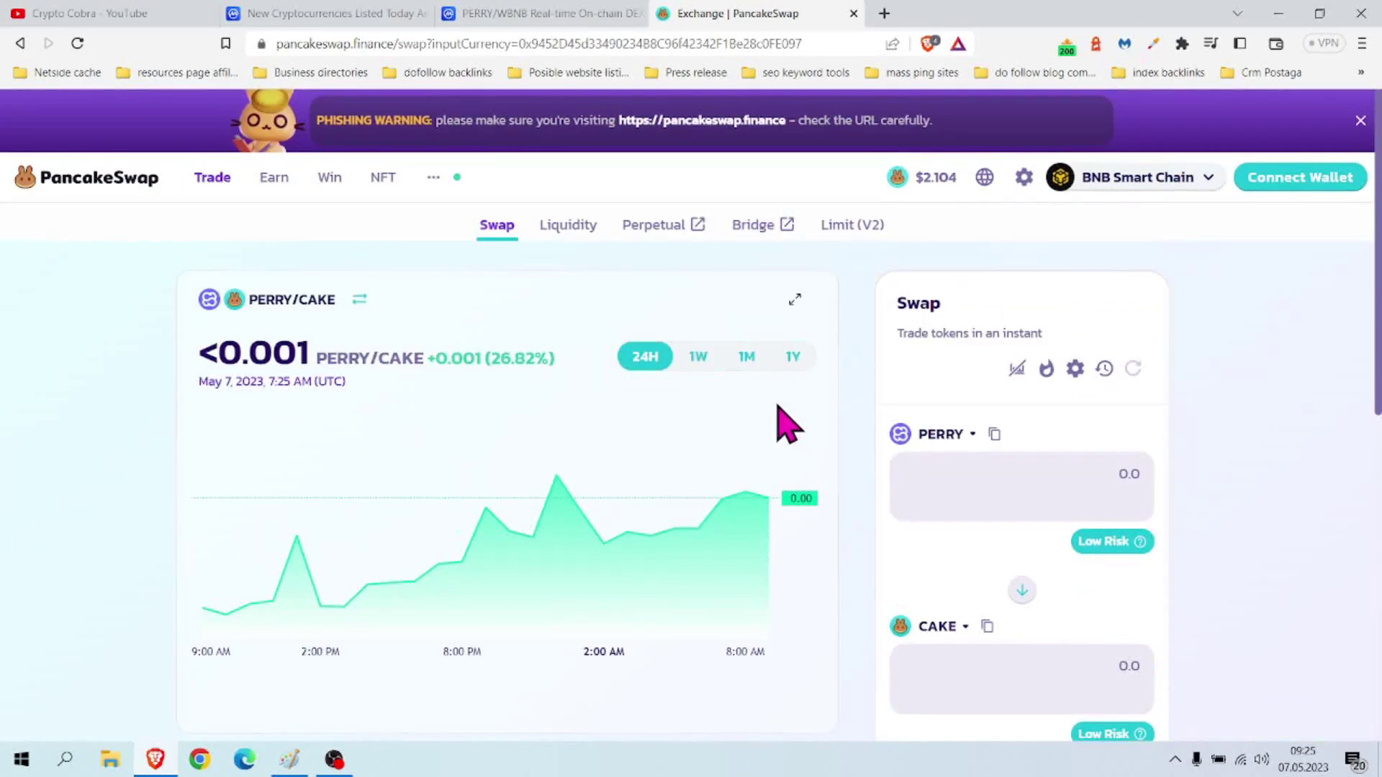
left_click(543, 16)
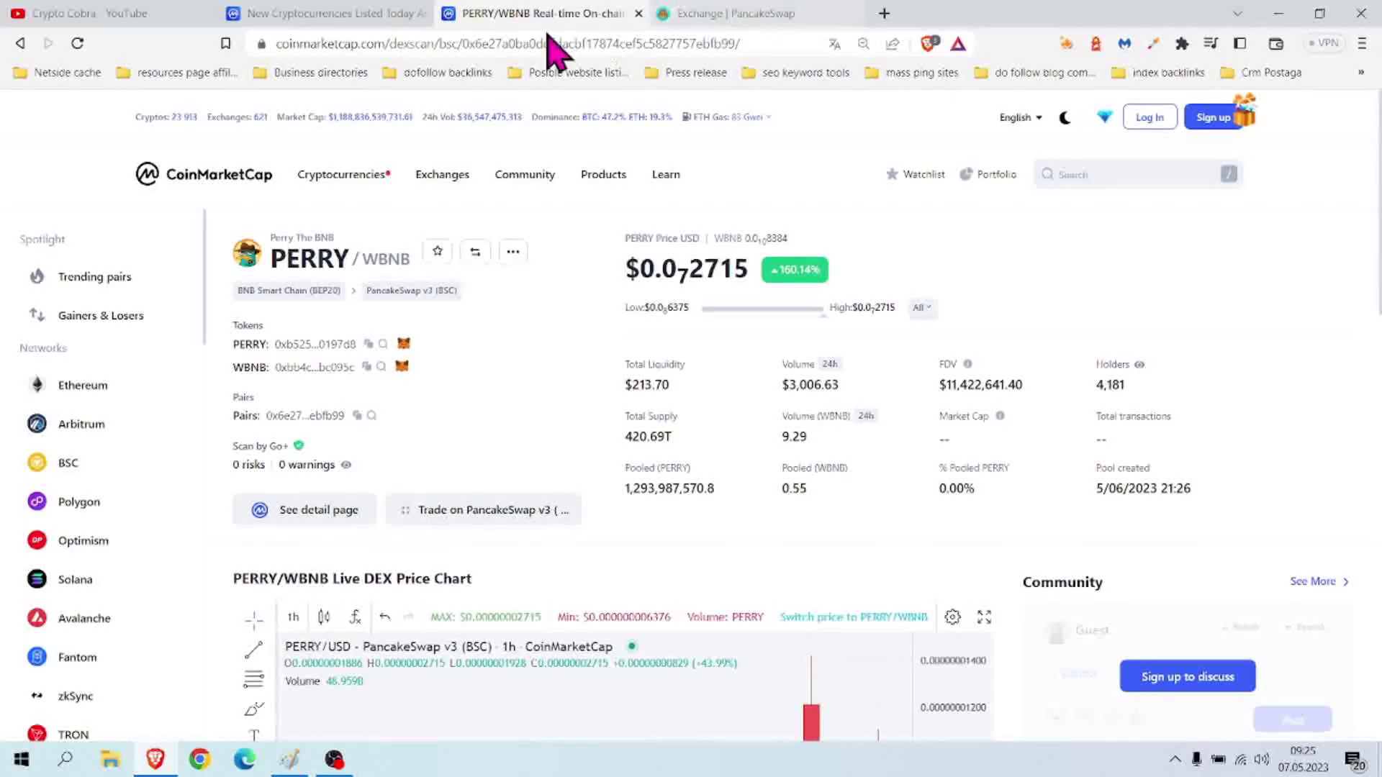
scroll(644, 644, "down", 3)
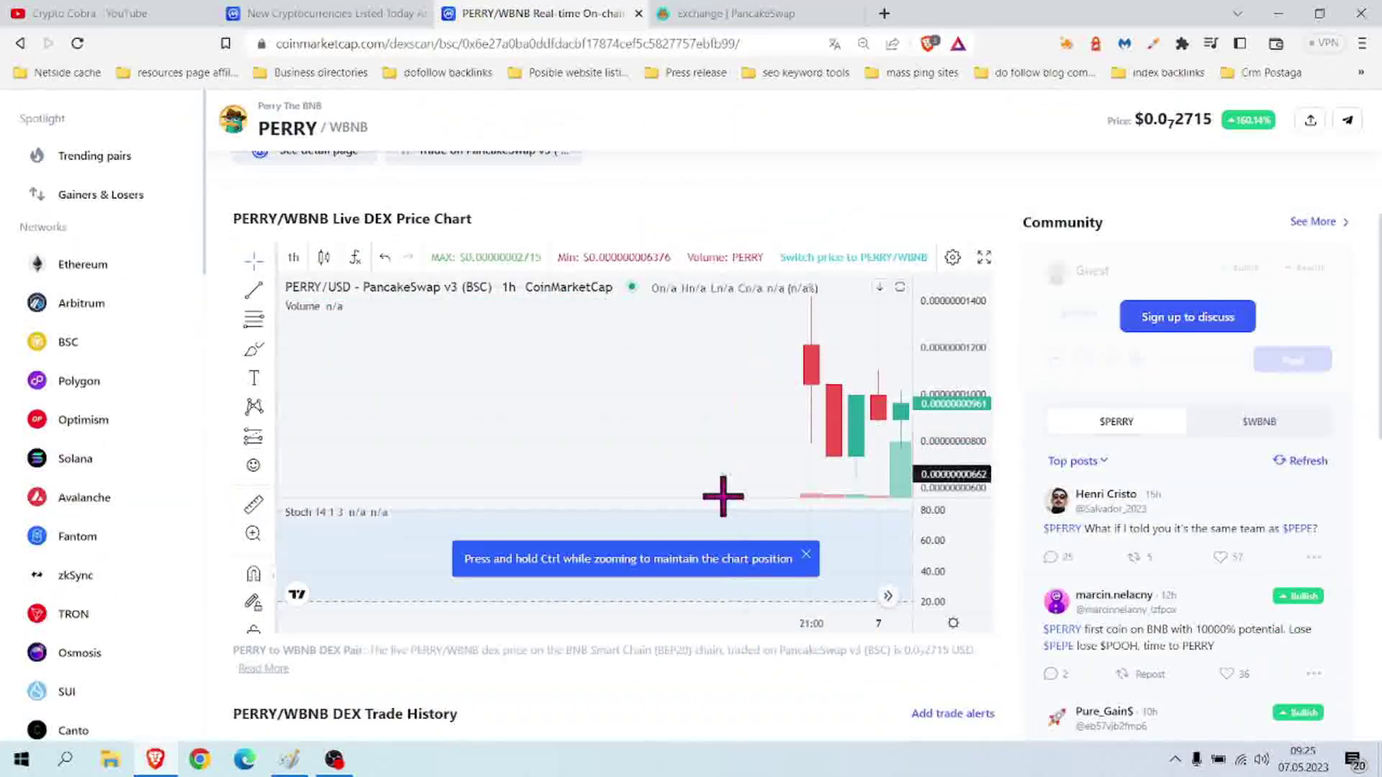
scroll(796, 573, "down", 1)
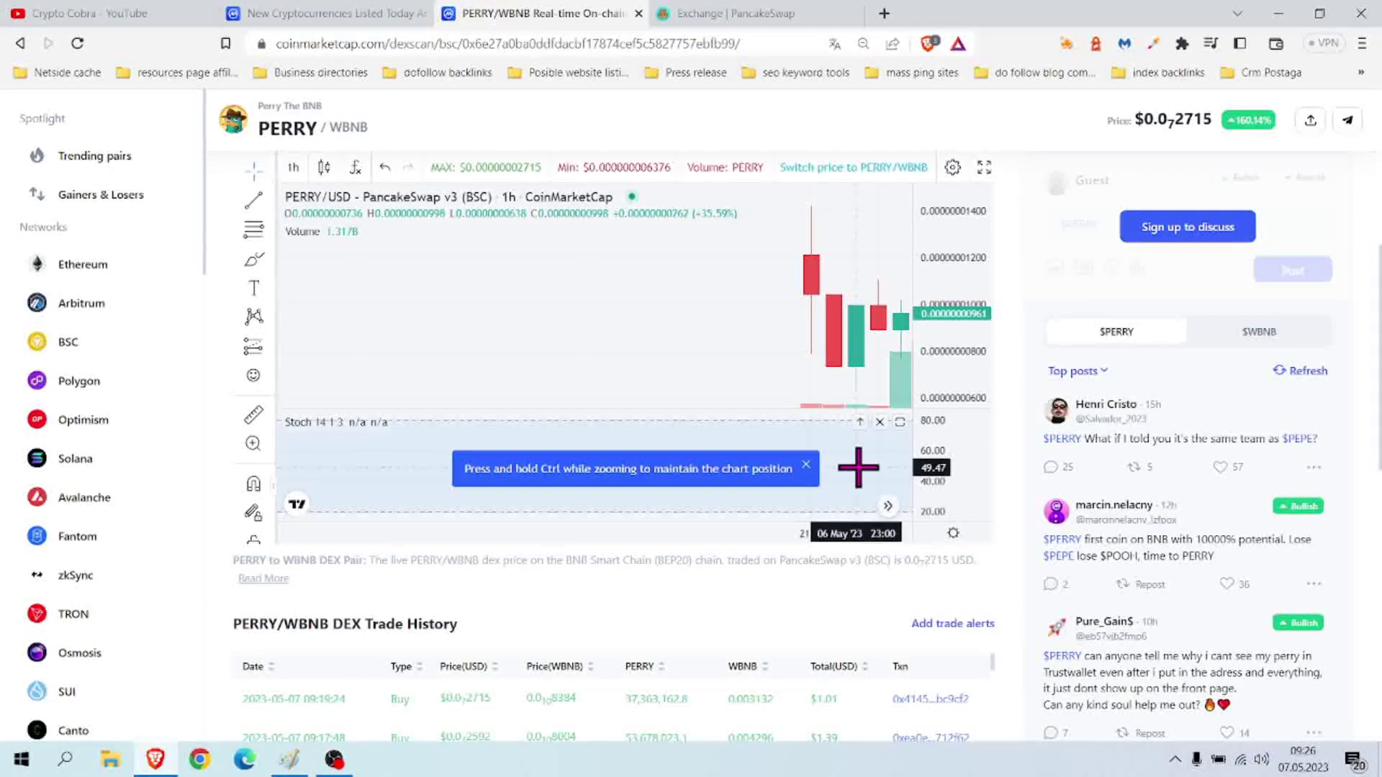
Dismiss the Ctrl-zoom hint and the right-click options menu on the PERRY/WBNB chart
left_click(805, 465)
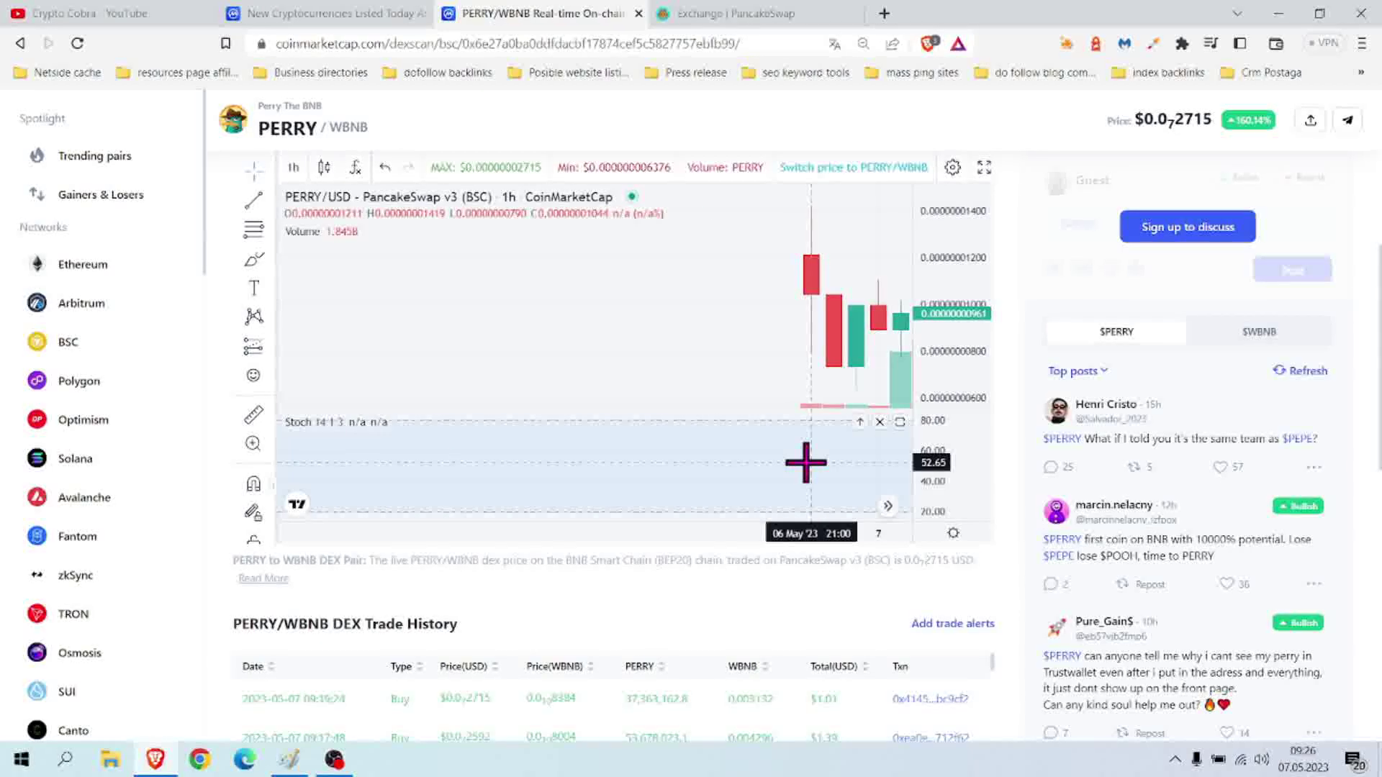
right_click(771, 471)
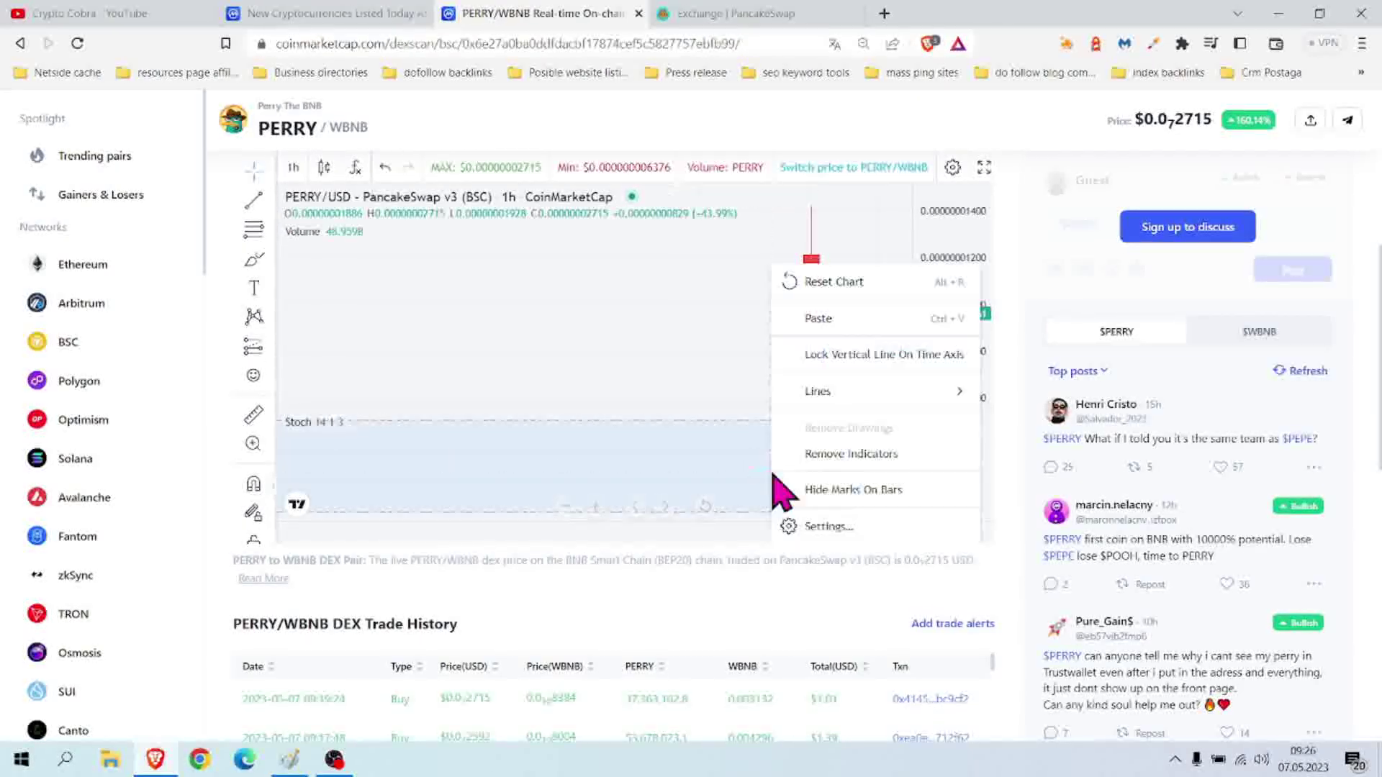
left_click(707, 468)
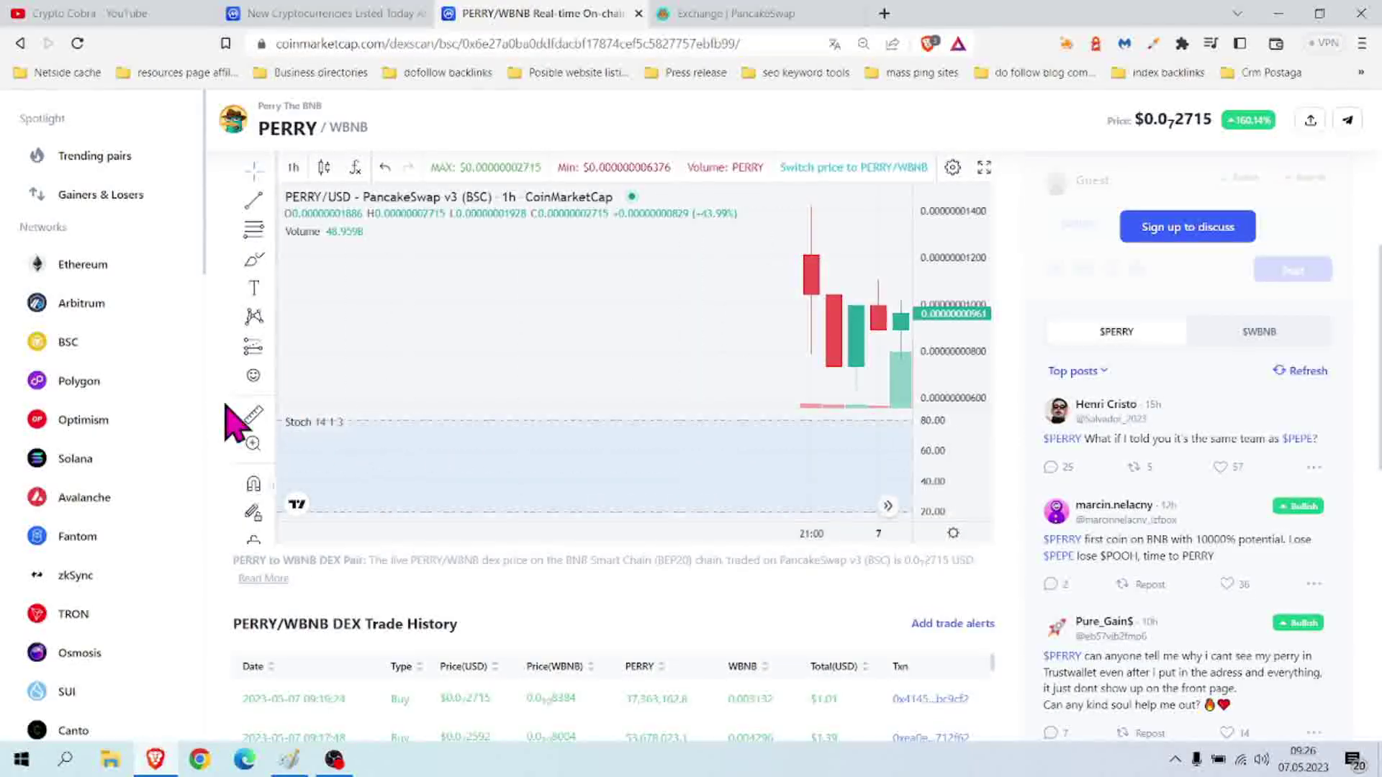
Open a new Chrome window and search Google for 'coinmarketcap'
left_click(197, 759)
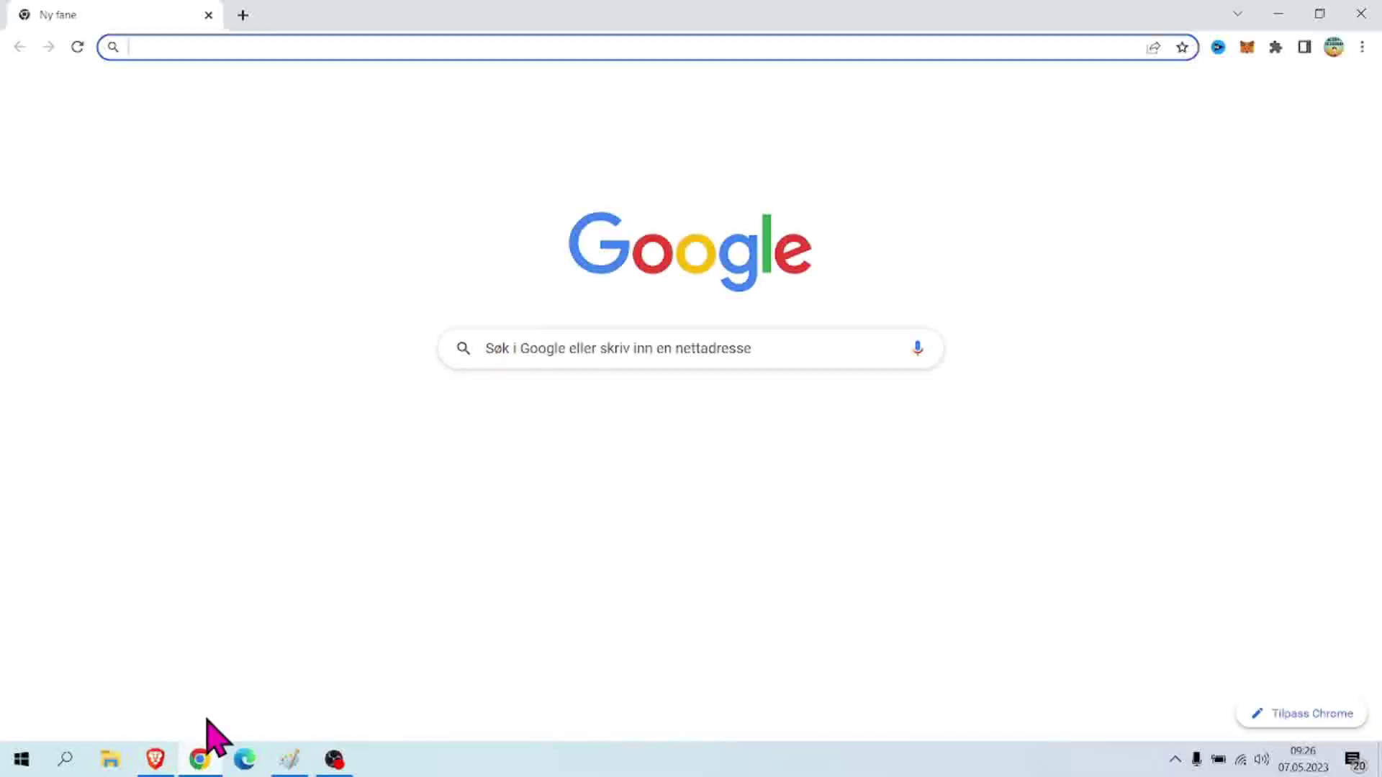
type("c")
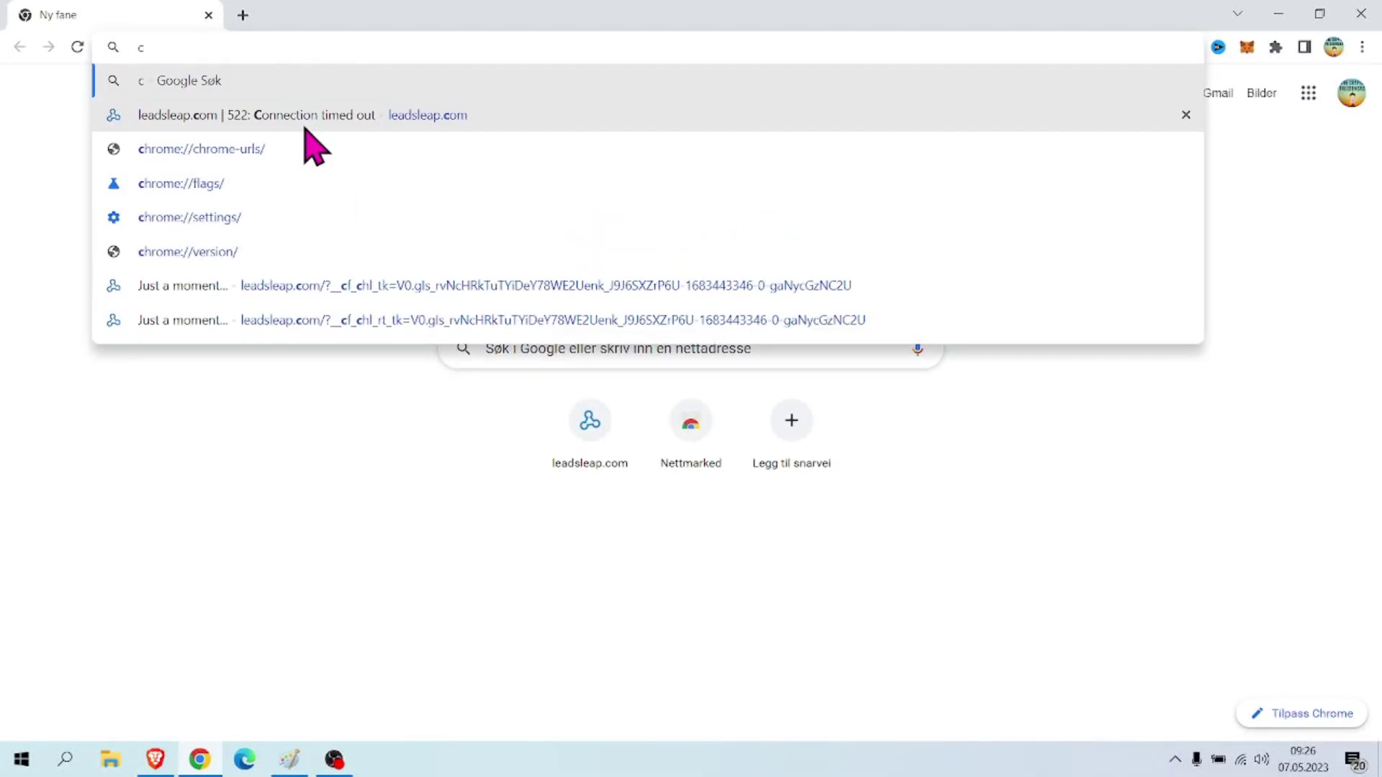
type("pio")
key("BackSpace")
key("BackSpace")
key("BackSpace")
key("BackSpace")
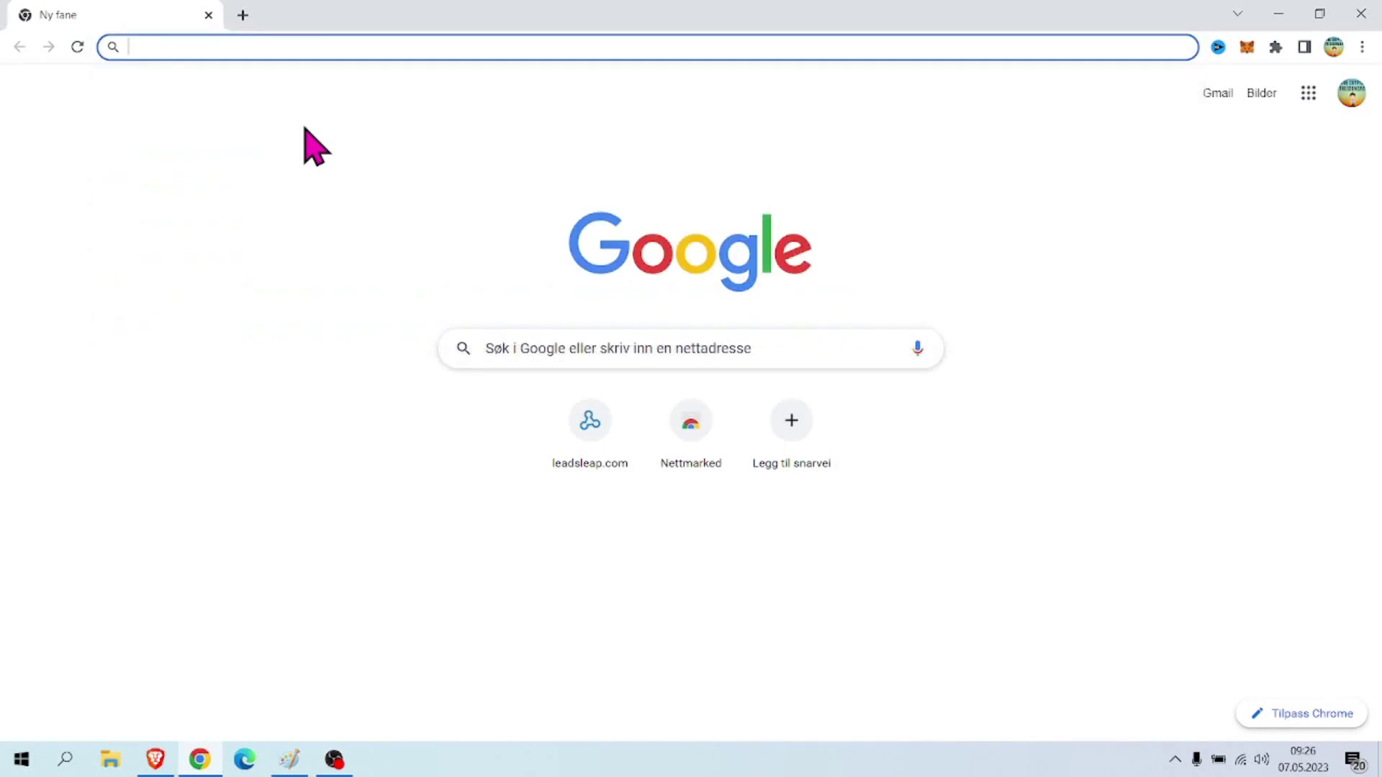
type("coinma")
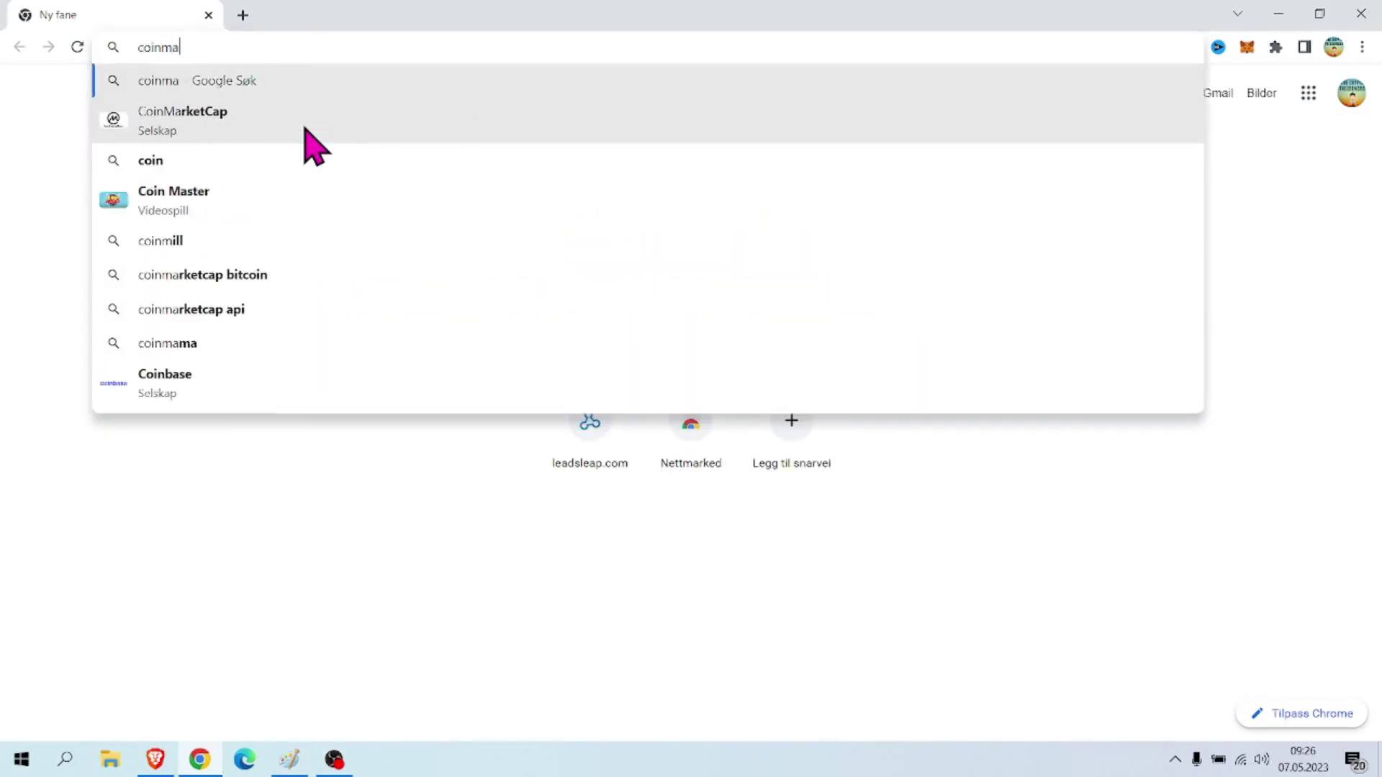
left_click(314, 140)
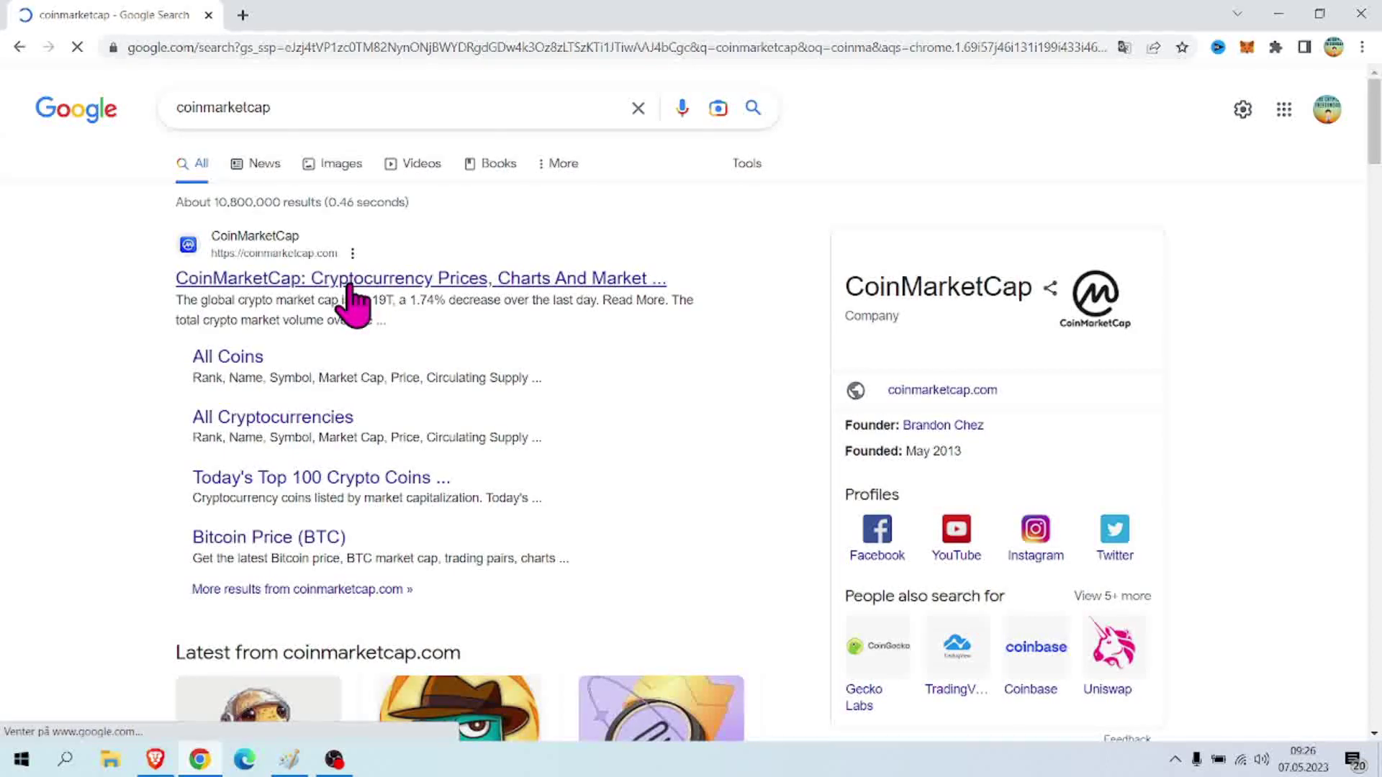
Open CoinMarketCap's Recently Added coins list, then Perry The BNB's coin page from it
left_click(350, 288)
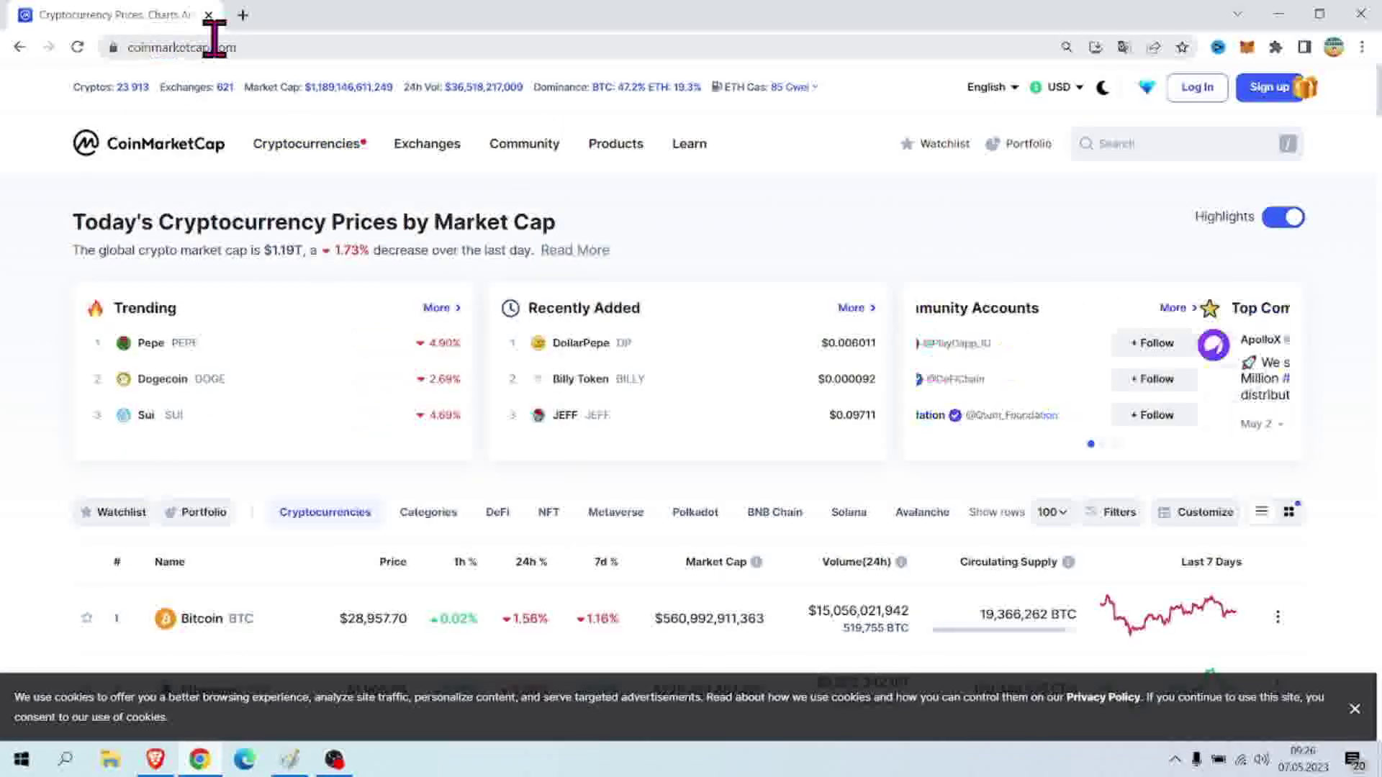
mouse_move(307, 144)
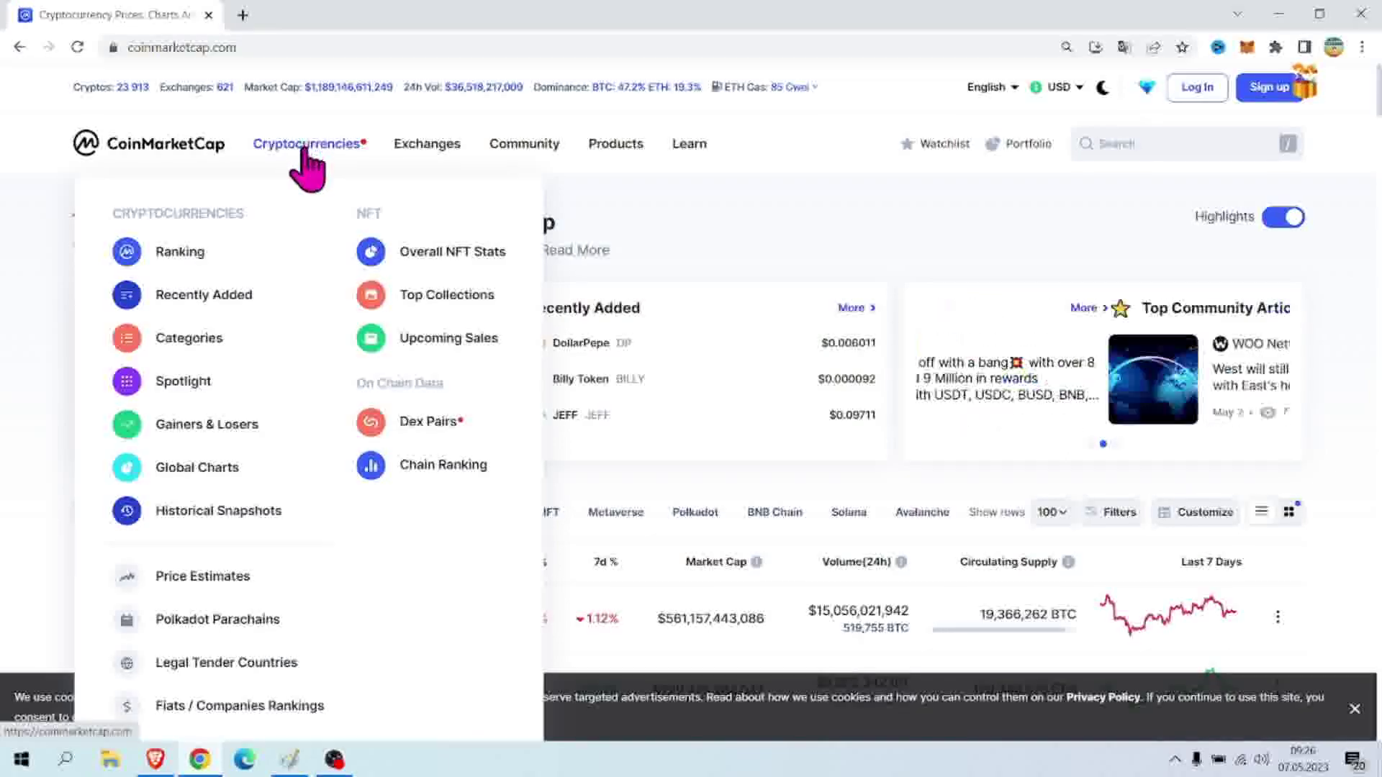
left_click(198, 308)
scroll(280, 313, "down", 1)
scroll(324, 309, "down", 2)
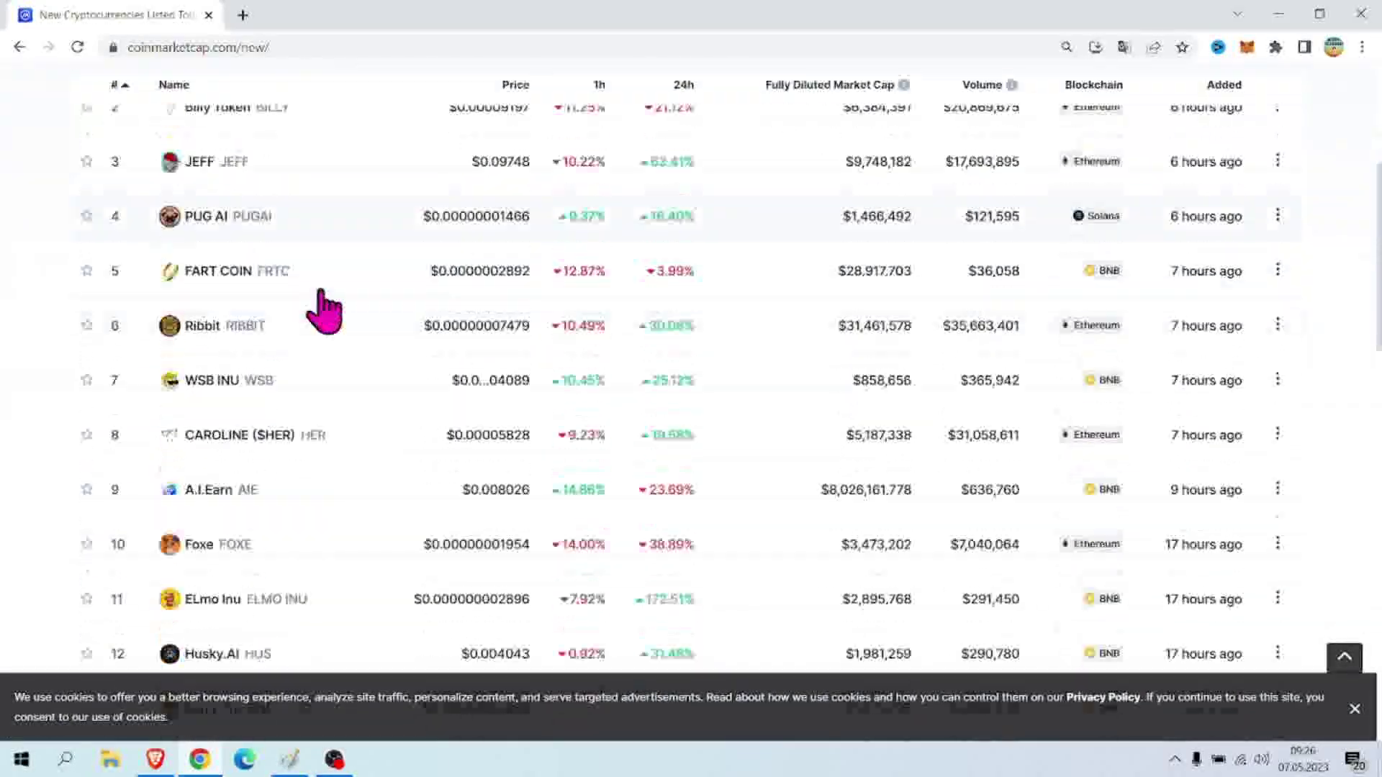
scroll(324, 310, "down", 1)
scroll(325, 321, "down", 2)
scroll(308, 362, "down", 1)
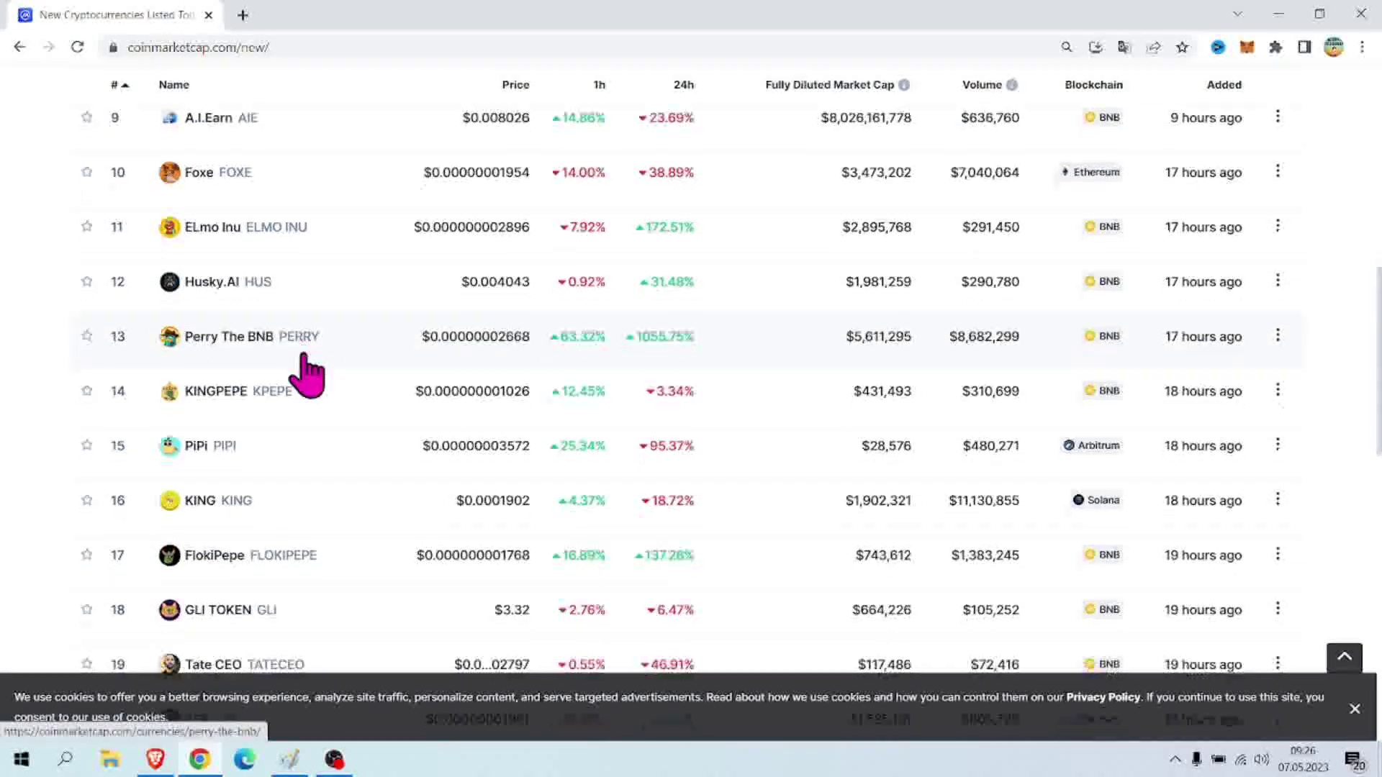
scroll(300, 372, "down", 2)
scroll(275, 438, "down", 1)
scroll(272, 433, "down", 2)
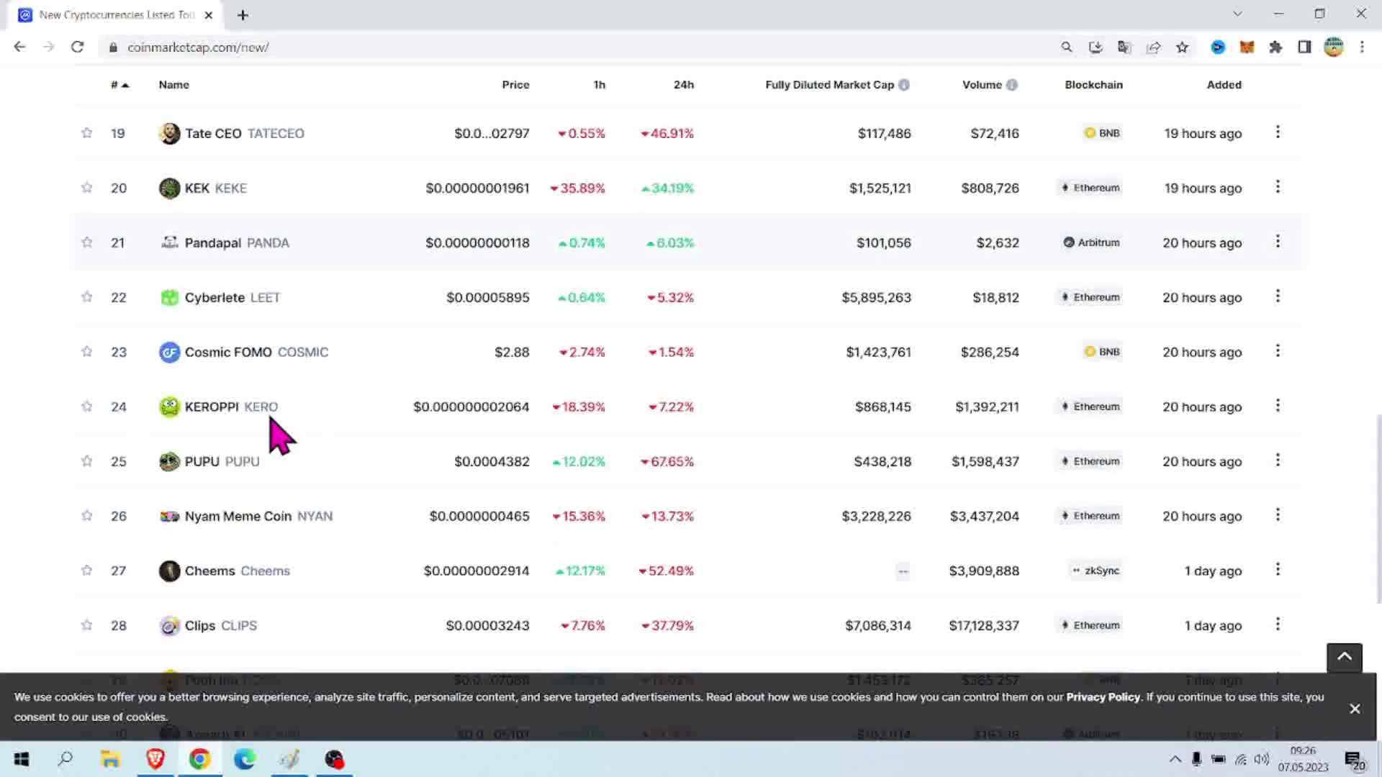
scroll(272, 432, "up", 3)
scroll(279, 435, "down", 3)
scroll(272, 432, "down", 3)
scroll(271, 432, "up", 1)
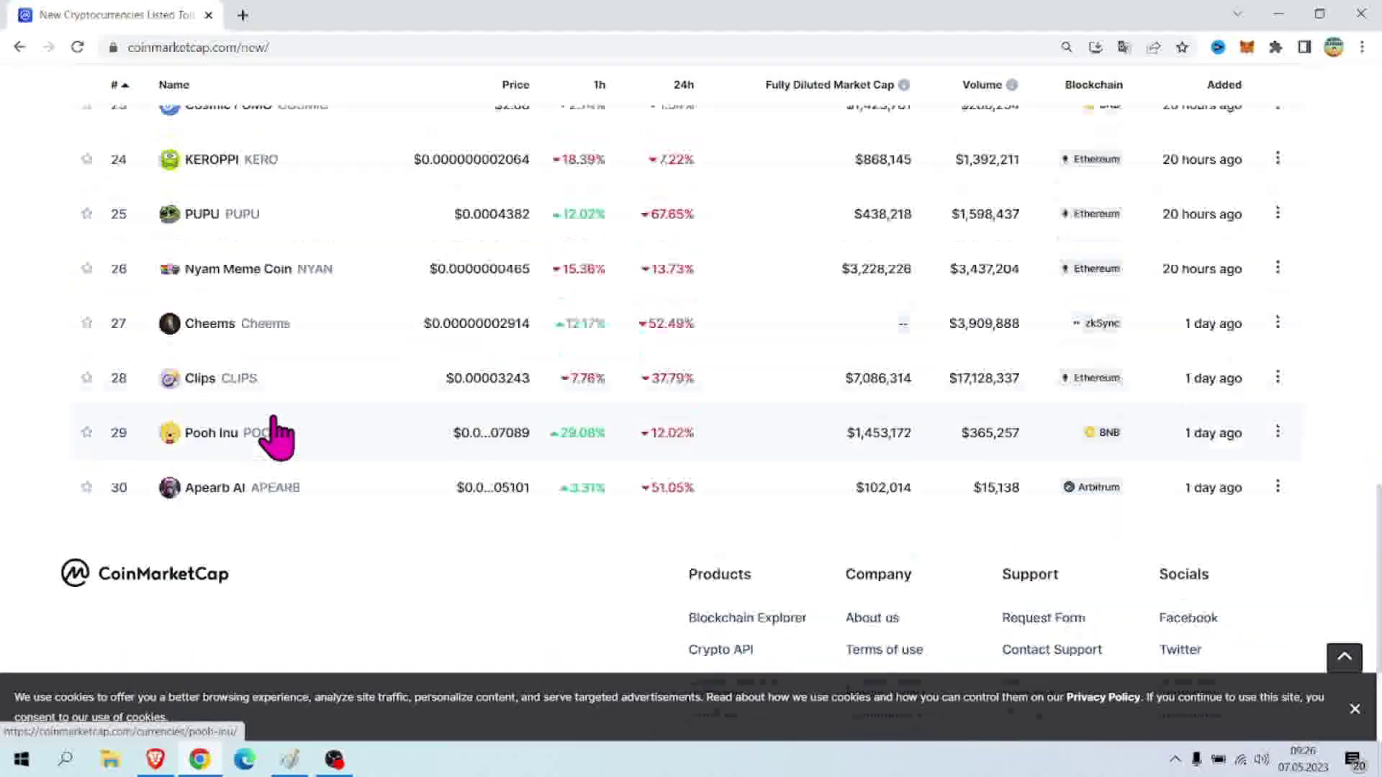
scroll(254, 437, "up", 1)
scroll(248, 437, "up", 1)
scroll(249, 443, "up", 3)
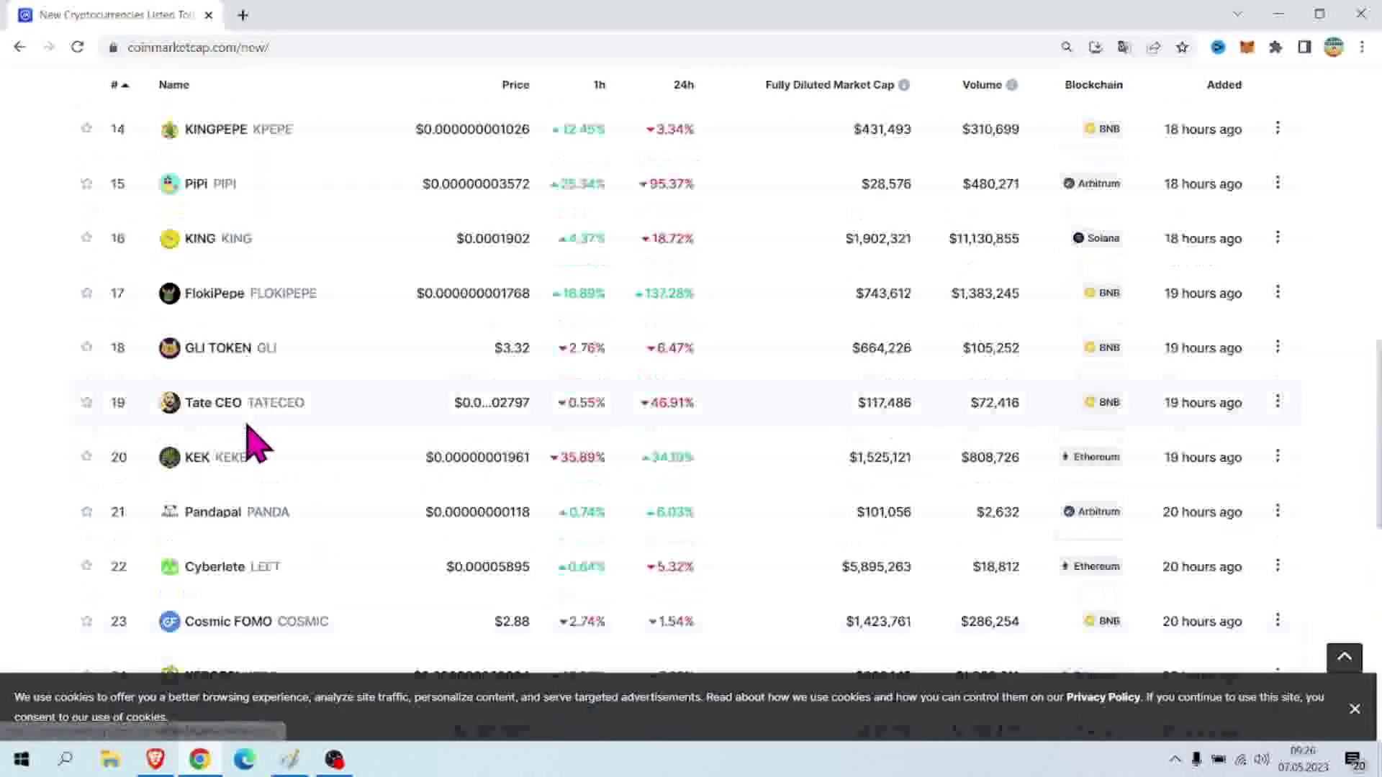
scroll(254, 442, "up", 2)
scroll(259, 432, "up", 1)
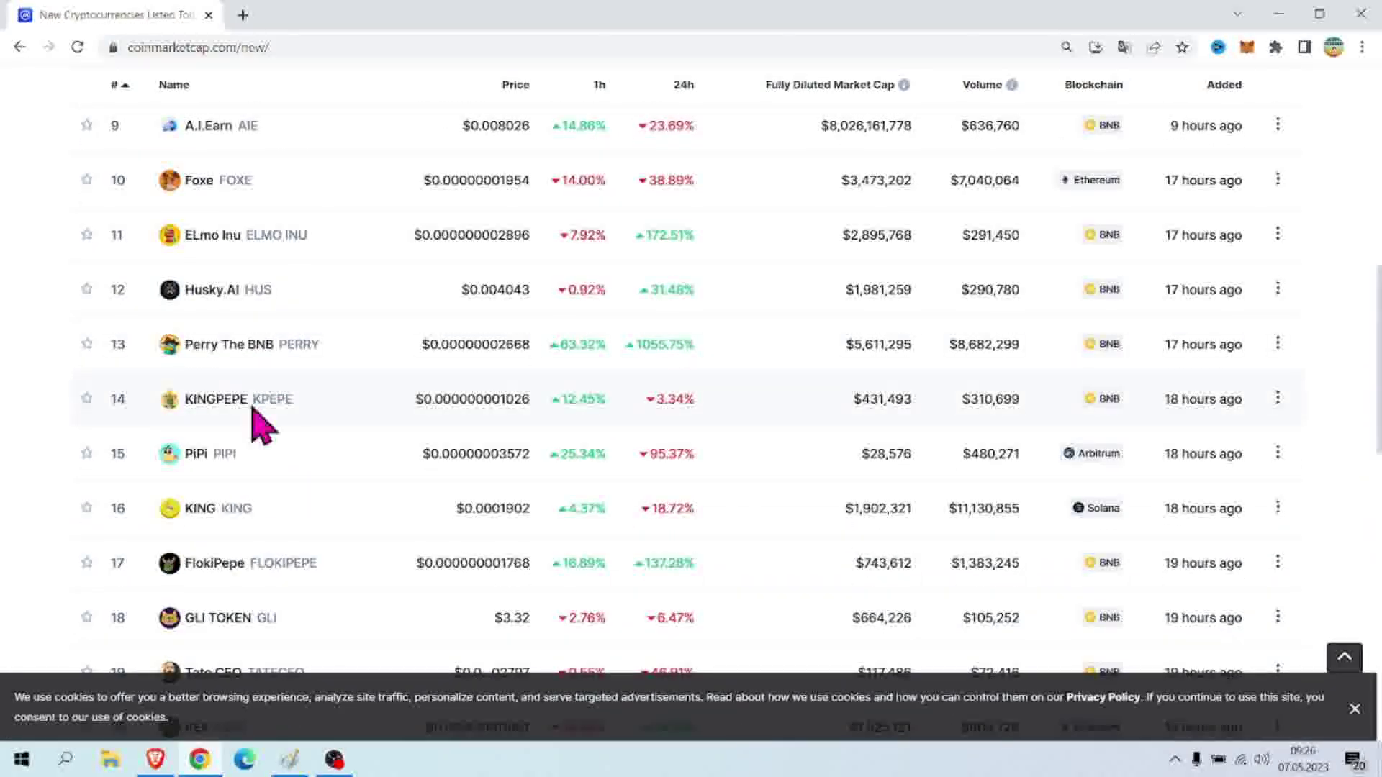
left_click(267, 348)
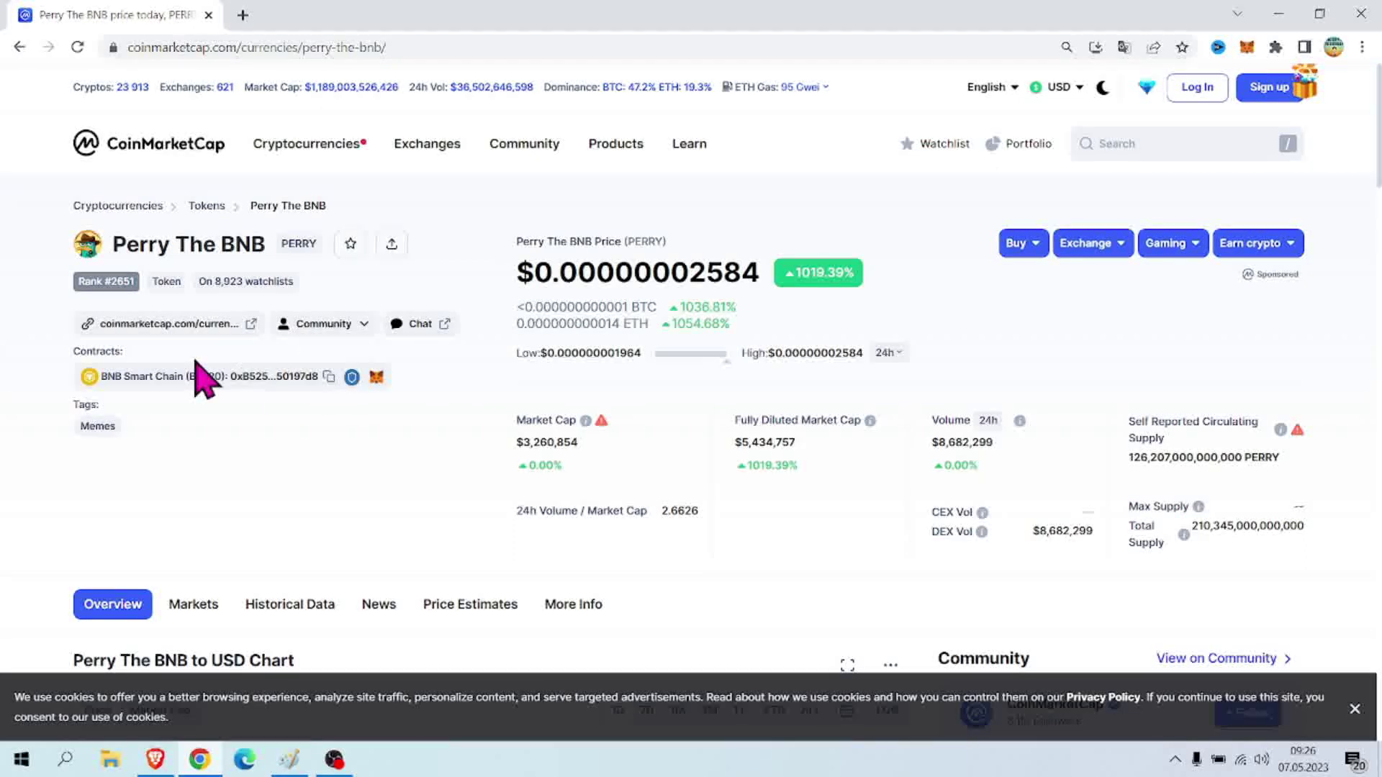
Select Perry The BNB's price figure and open its Markets tab
mouse_move(626, 272)
left_mouse_down()
mouse_move(787, 277)
mouse_move(573, 262)
left_mouse_up()
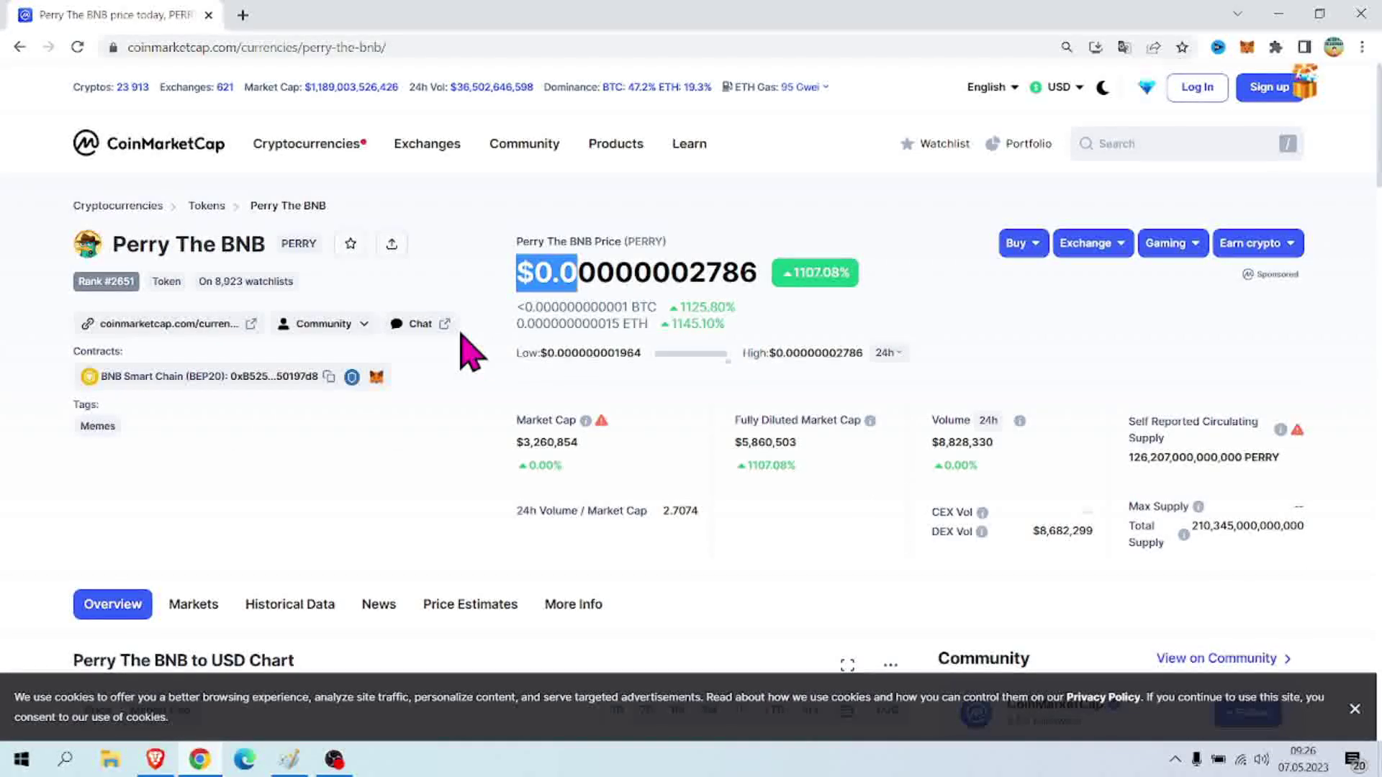
scroll(709, 432, "down", 3)
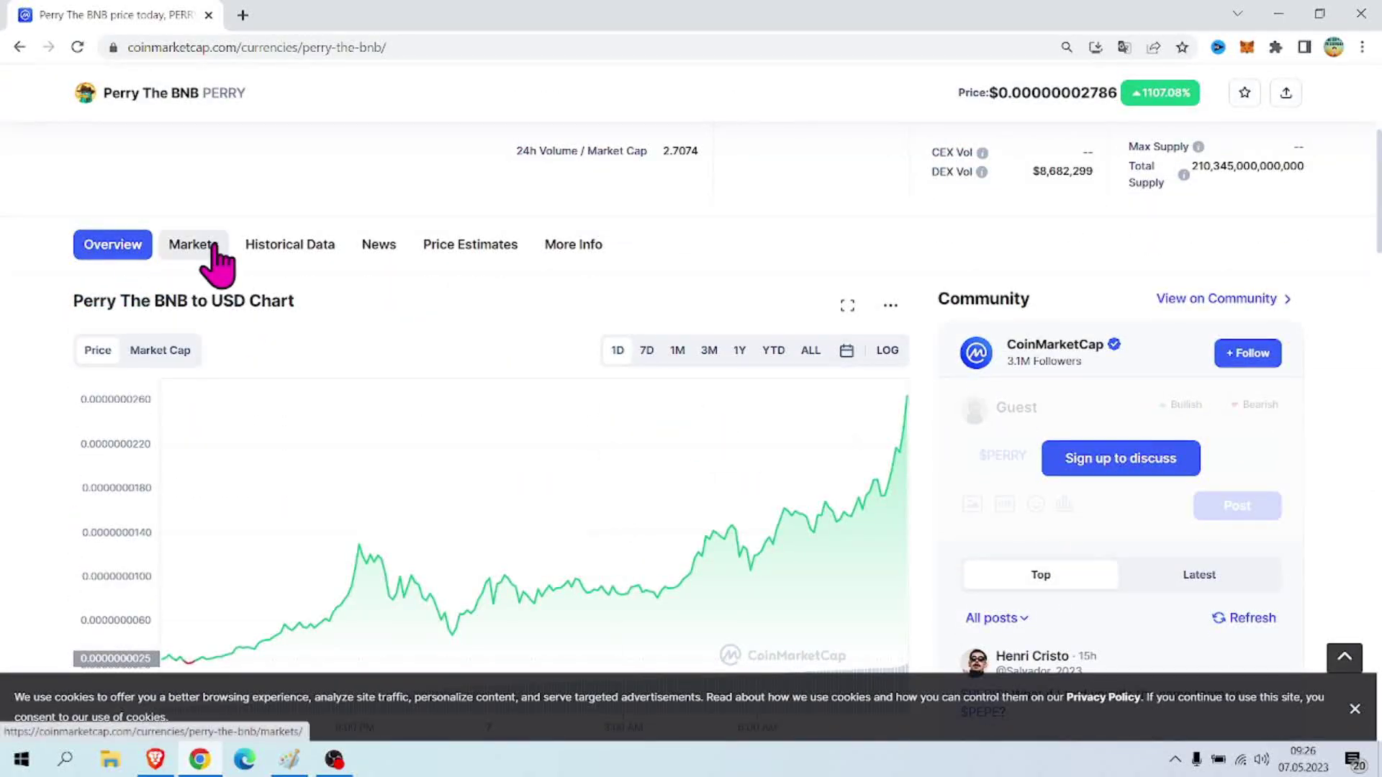
left_click(200, 248)
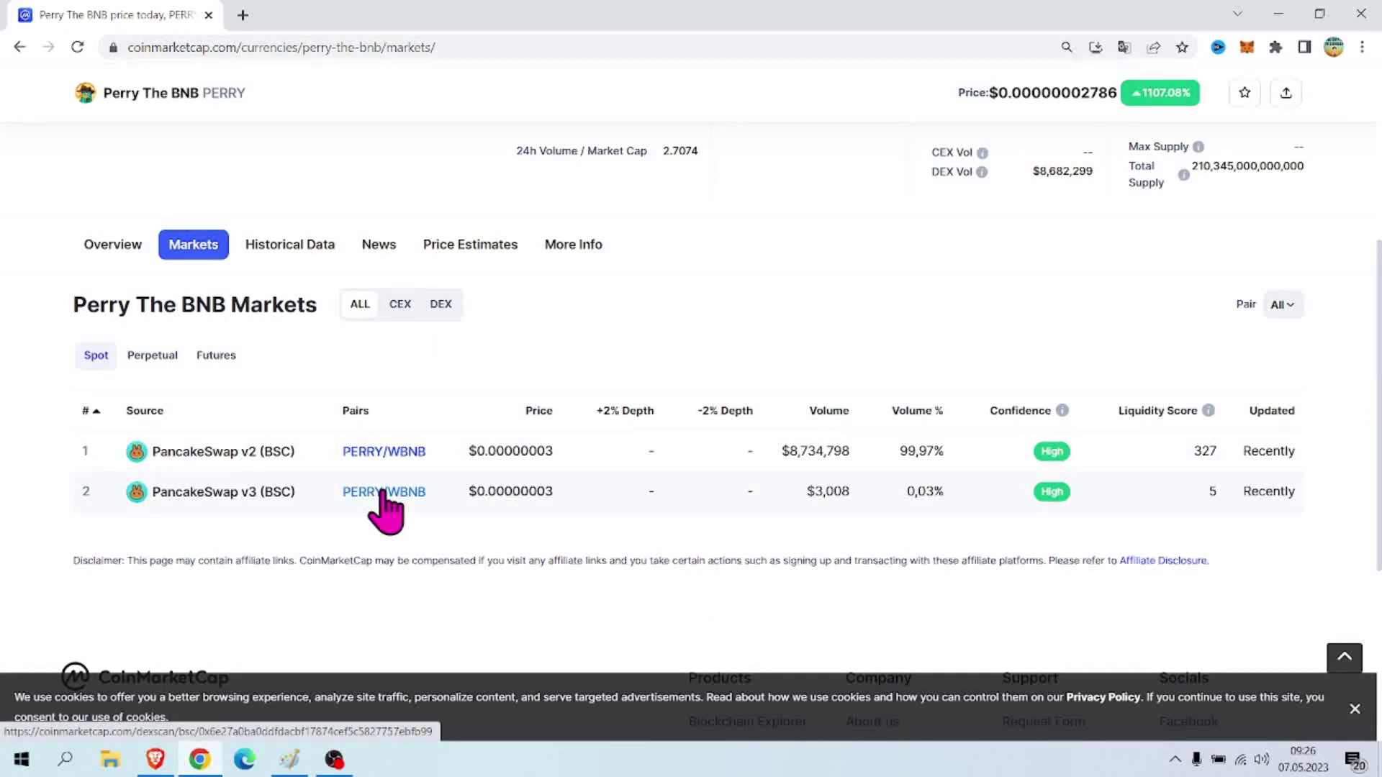
On the PERRY/WBNB pair page, add a Stochastic indicator and dismiss the zoom tip
left_click(409, 453)
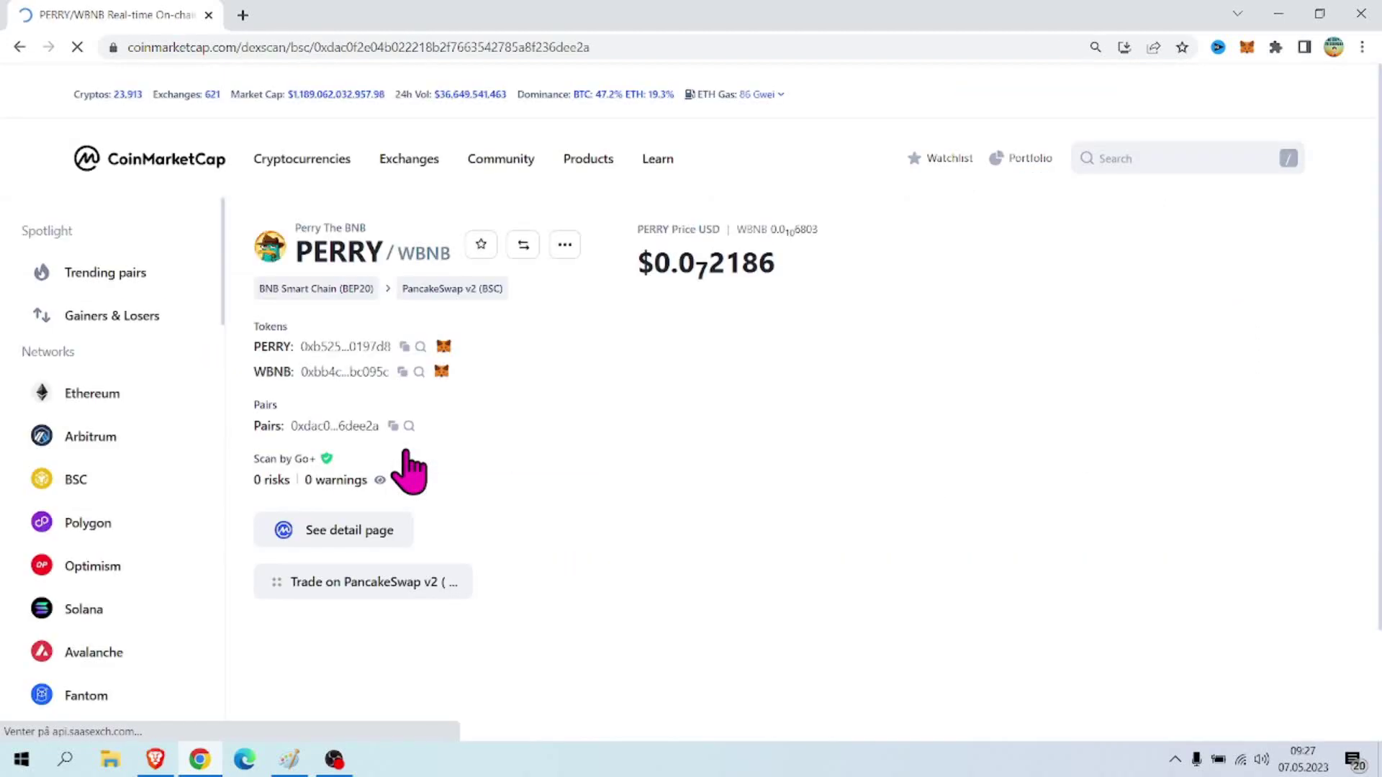
scroll(573, 434, "down", 3)
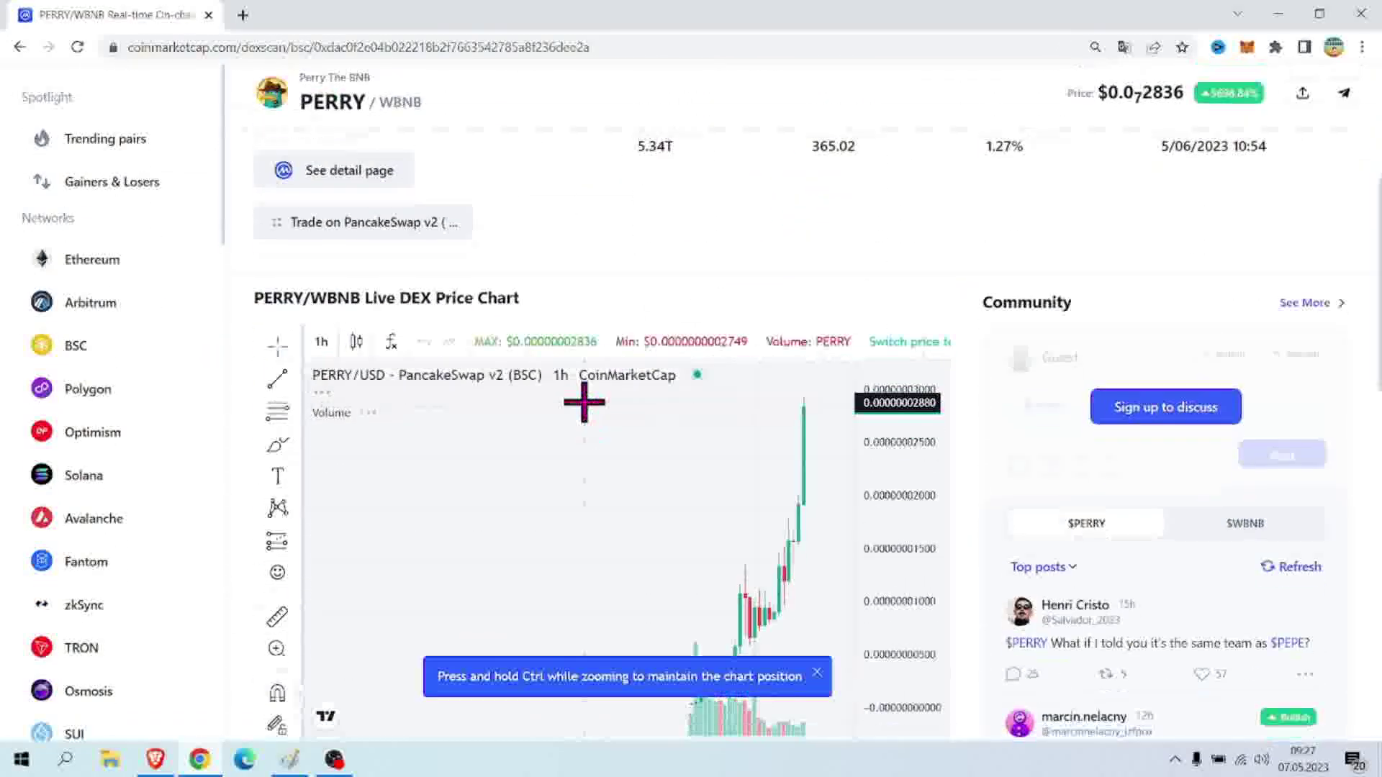
left_click(391, 342)
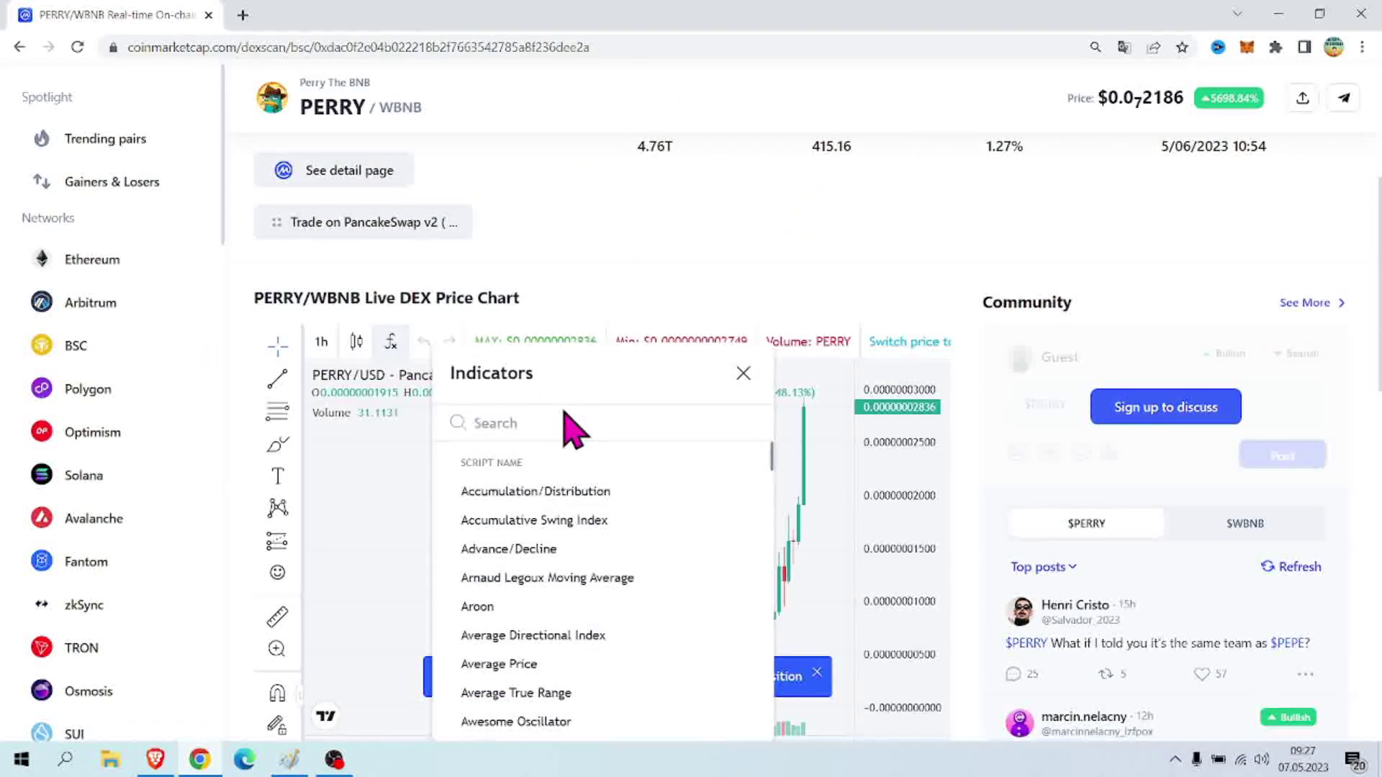
type("st")
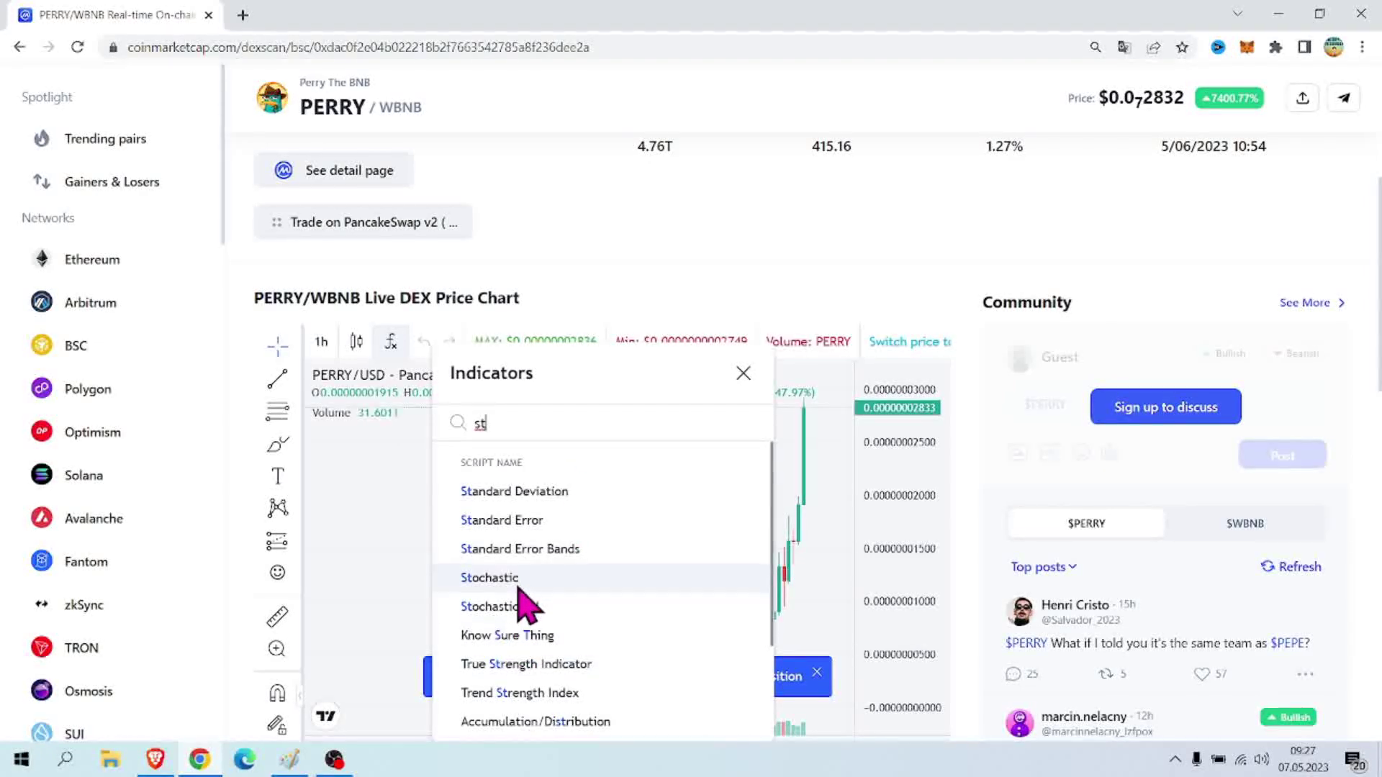
left_click(525, 584)
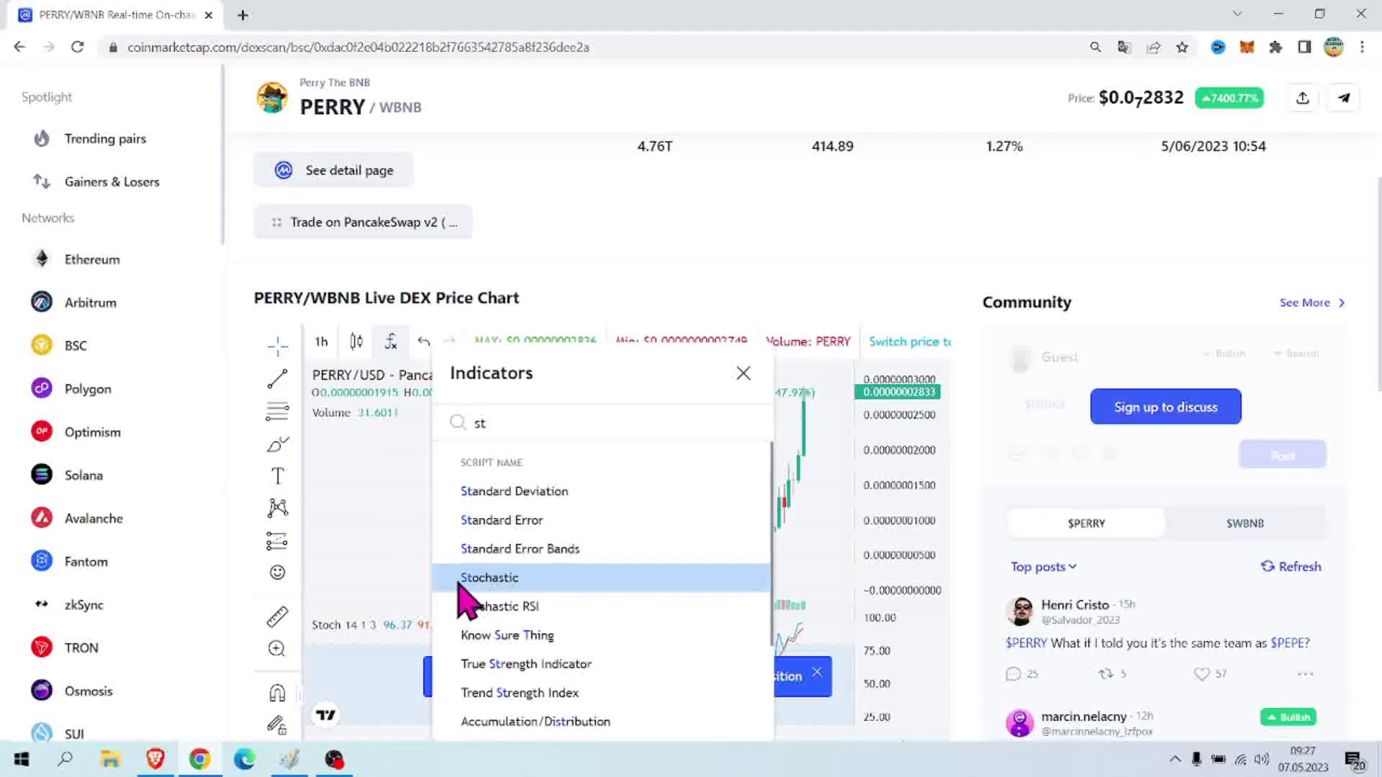
left_click(743, 374)
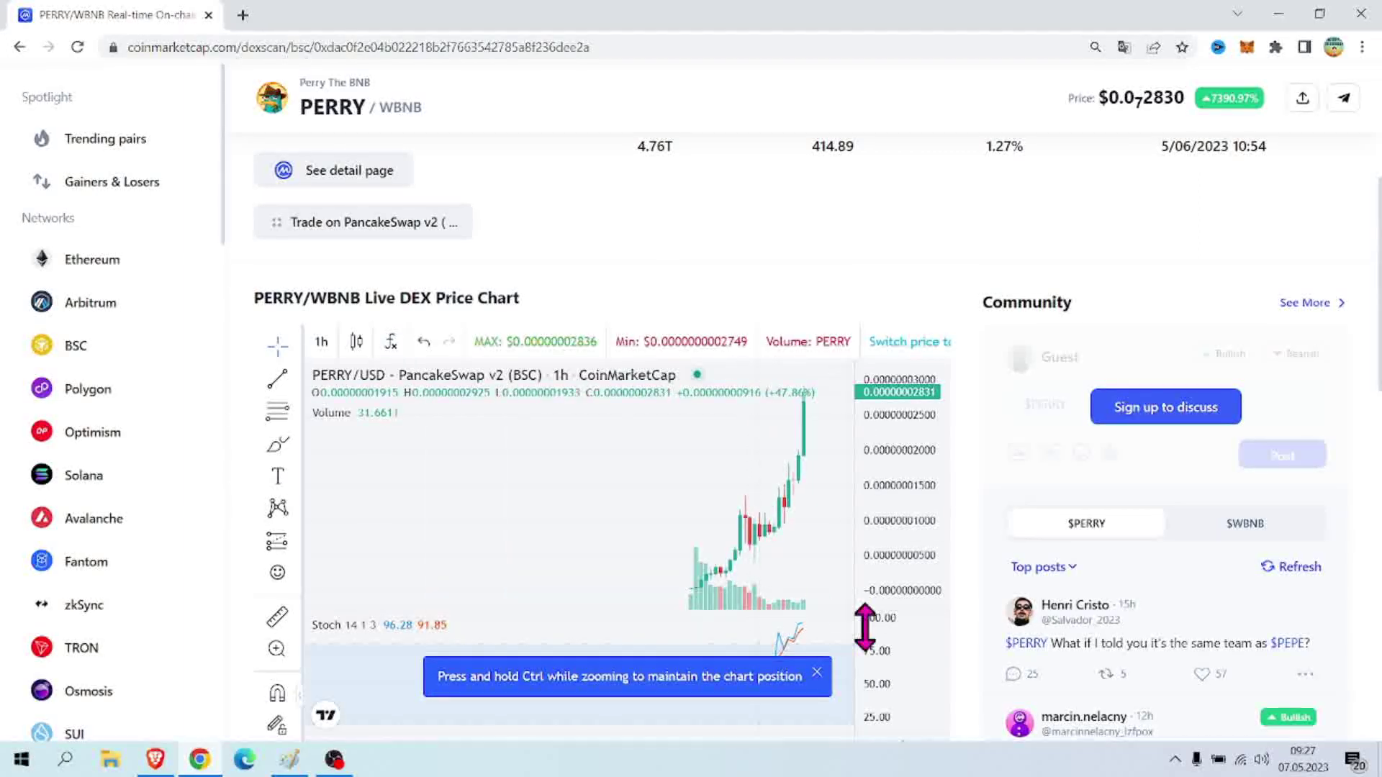
left_click(816, 675)
scroll(818, 664, "up", 3)
mouse_move(742, 645)
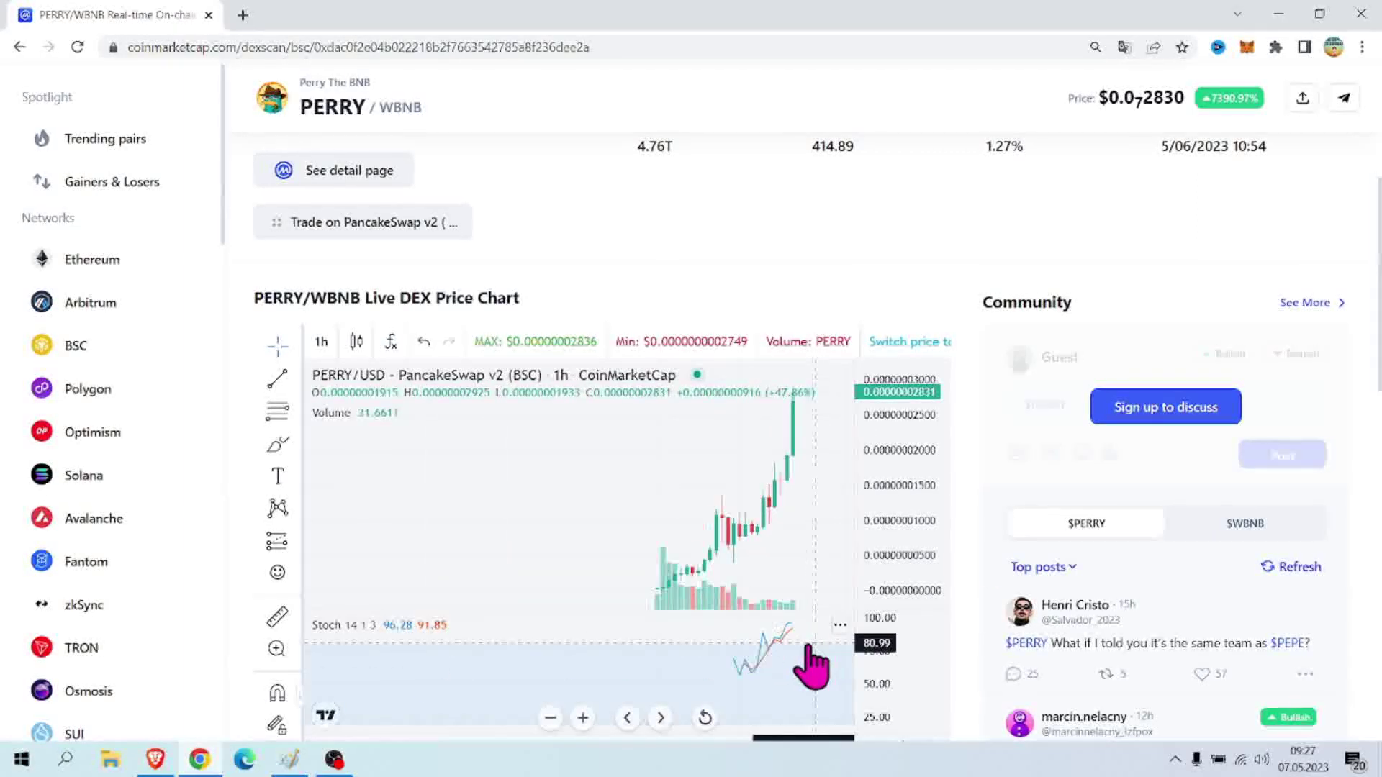
scroll(810, 663, "up", 3)
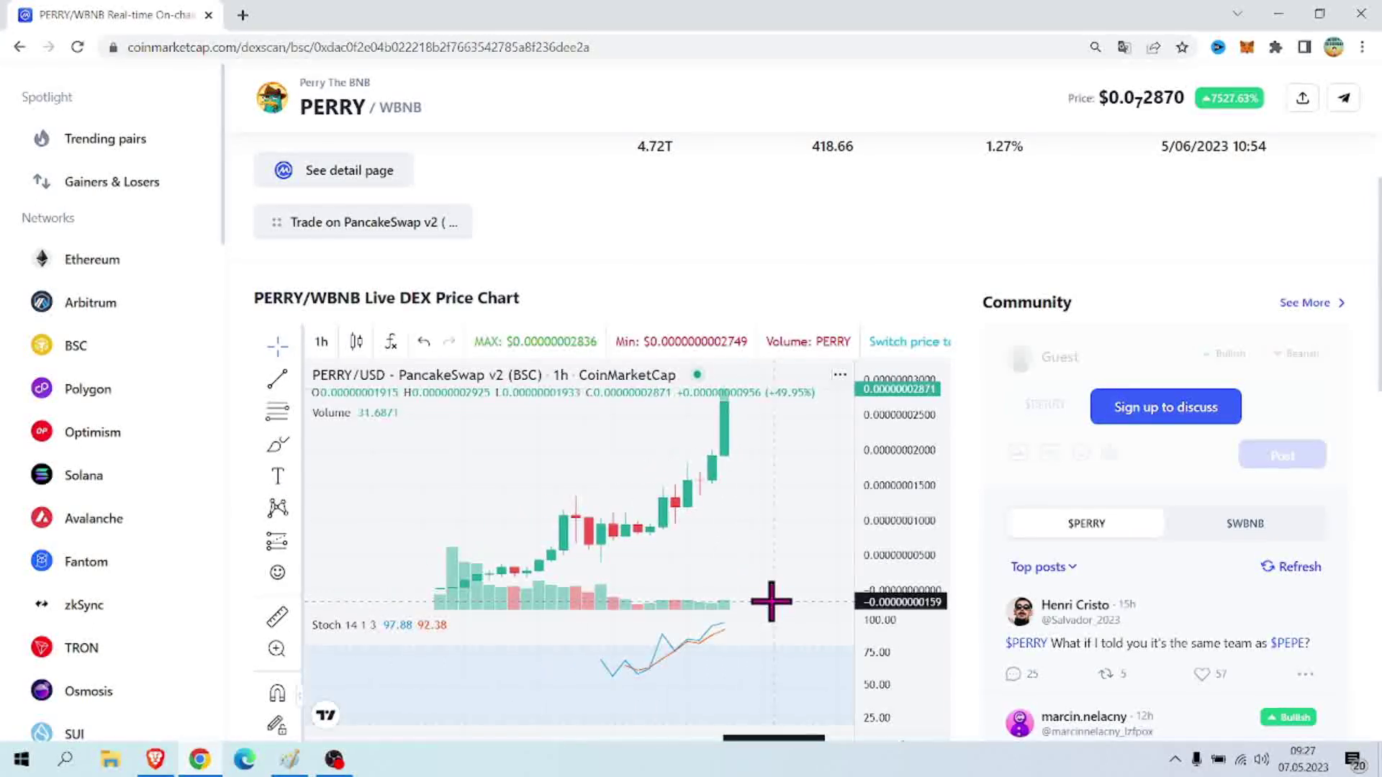
scroll(768, 593, "up", 2)
mouse_move(696, 649)
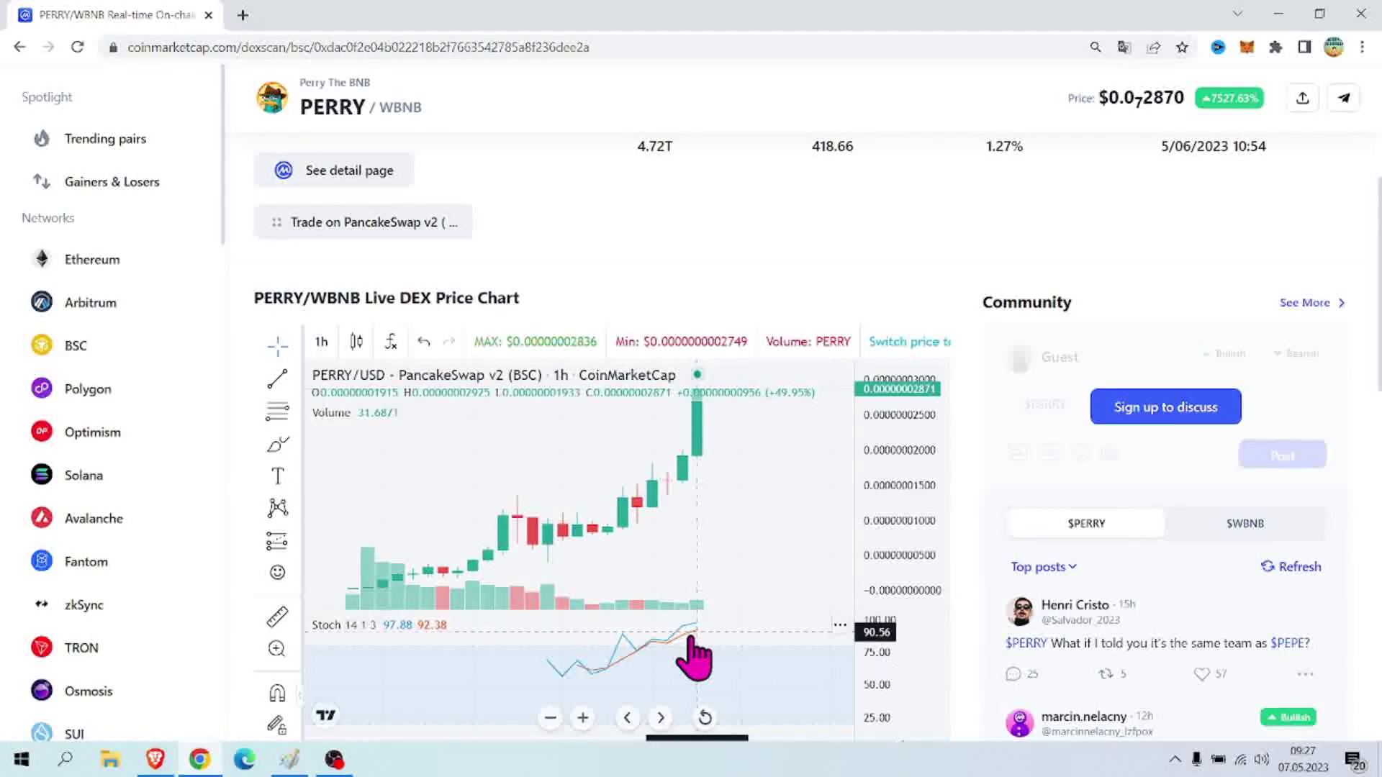
left_click(704, 719)
scroll(804, 670, "up", 2)
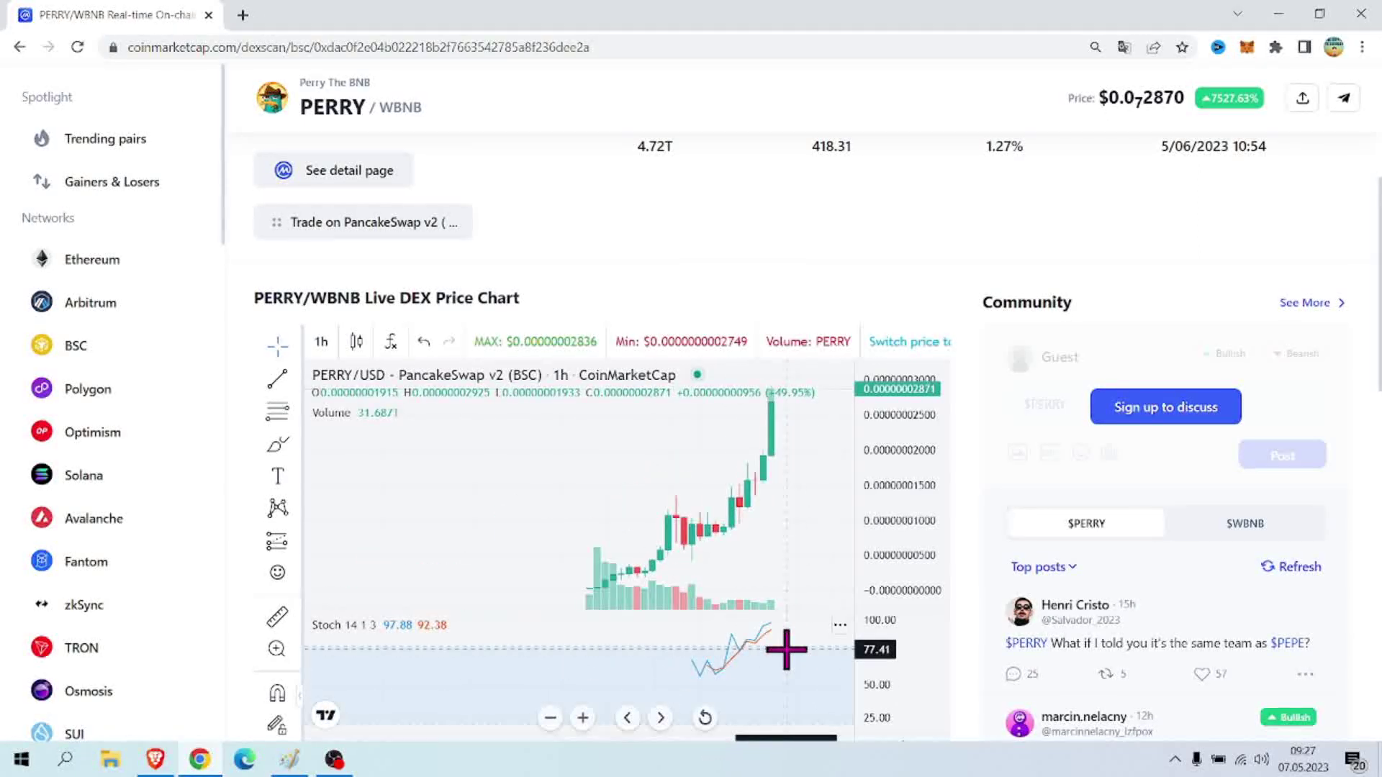
scroll(786, 648, "up", 2)
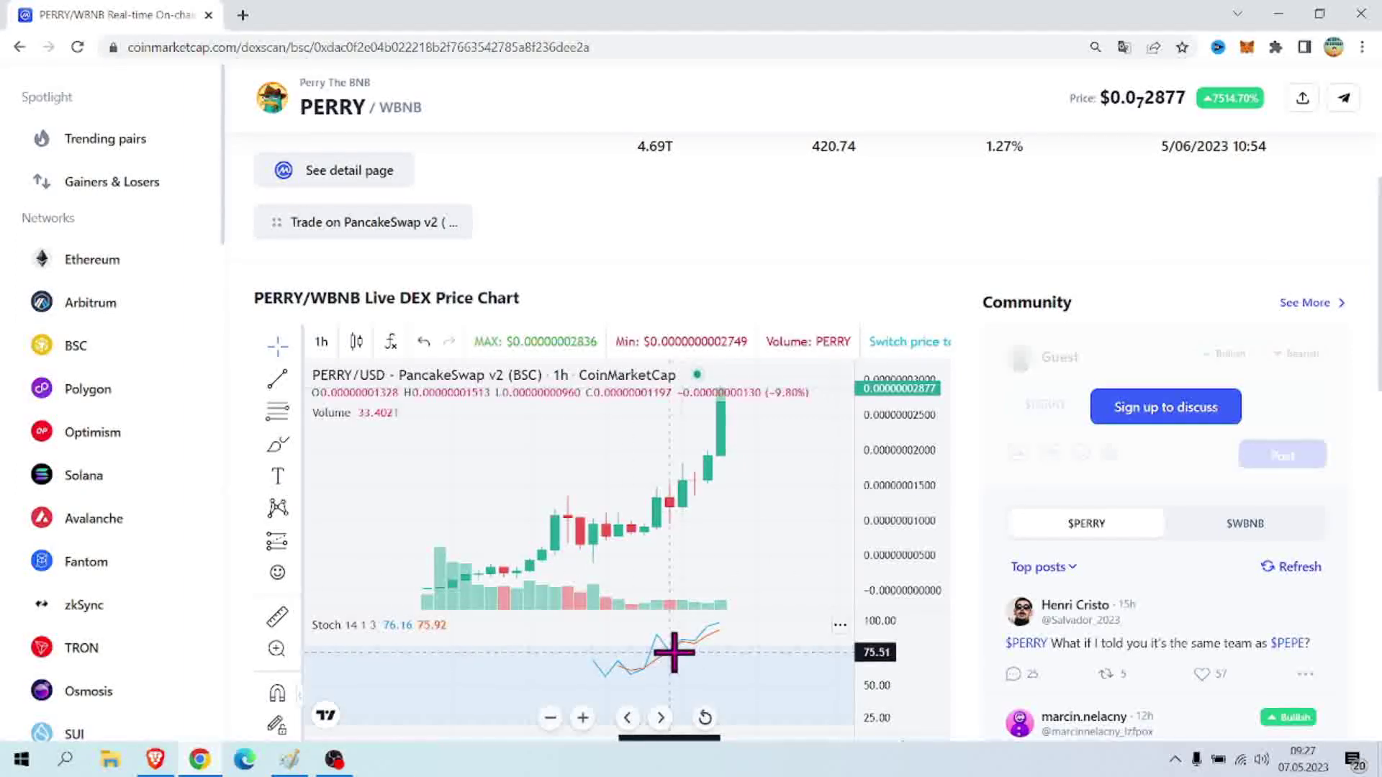
scroll(670, 651, "up", 2)
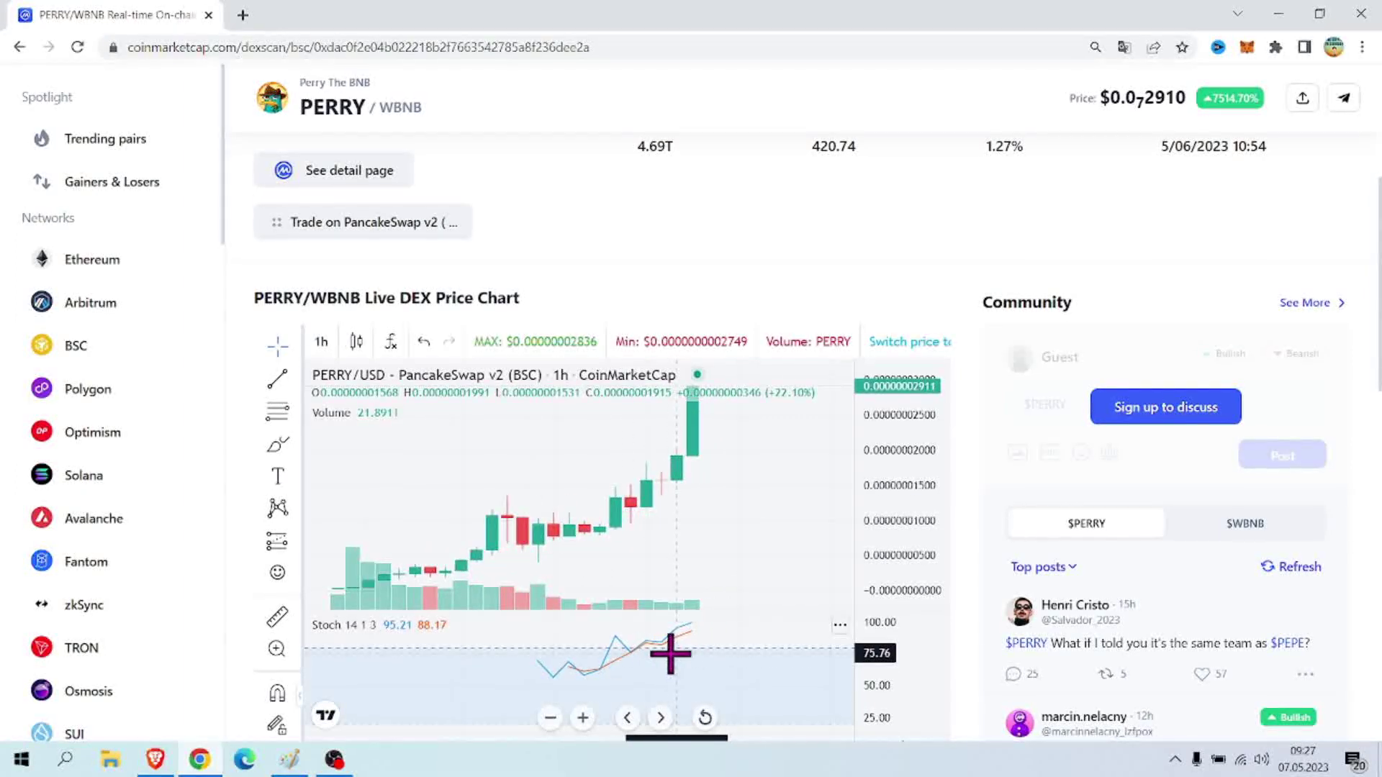
left_click(584, 719)
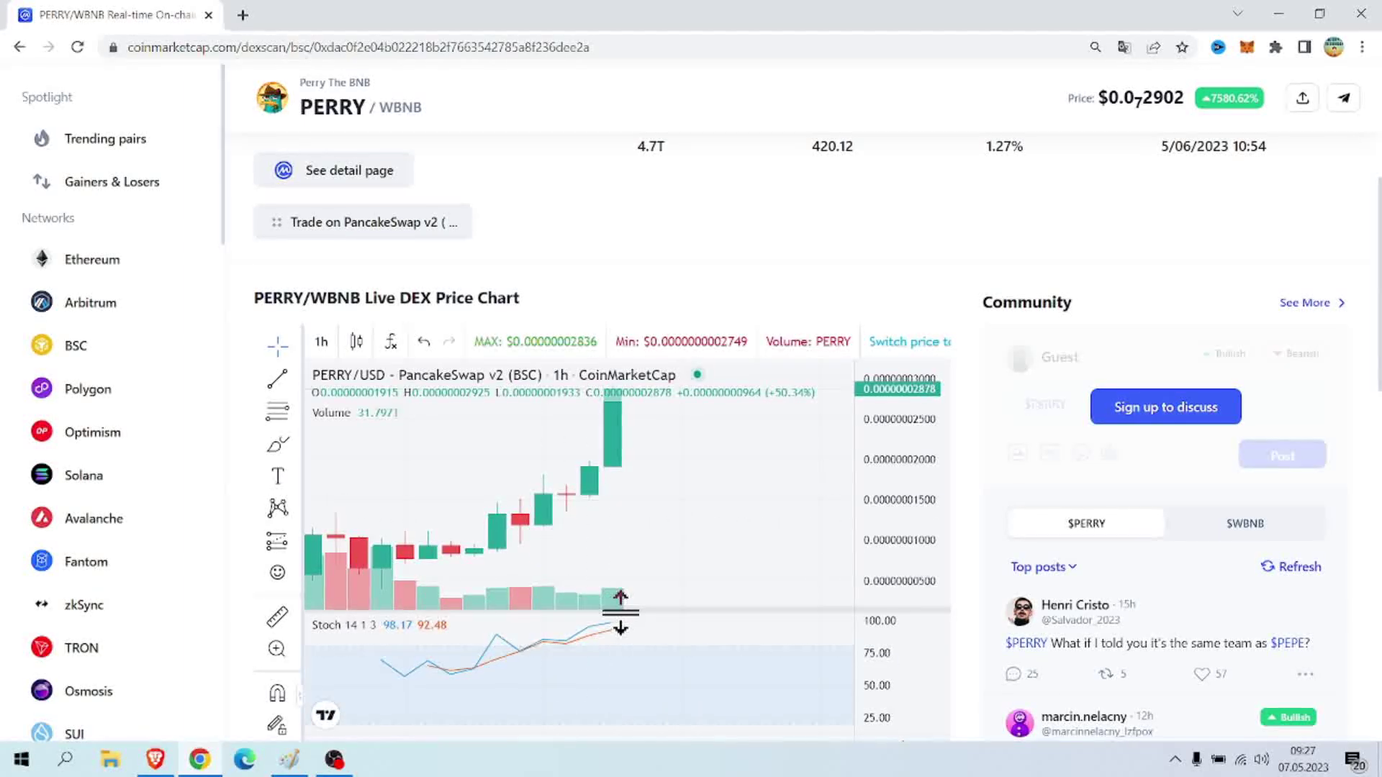
scroll(764, 583, "up", 2)
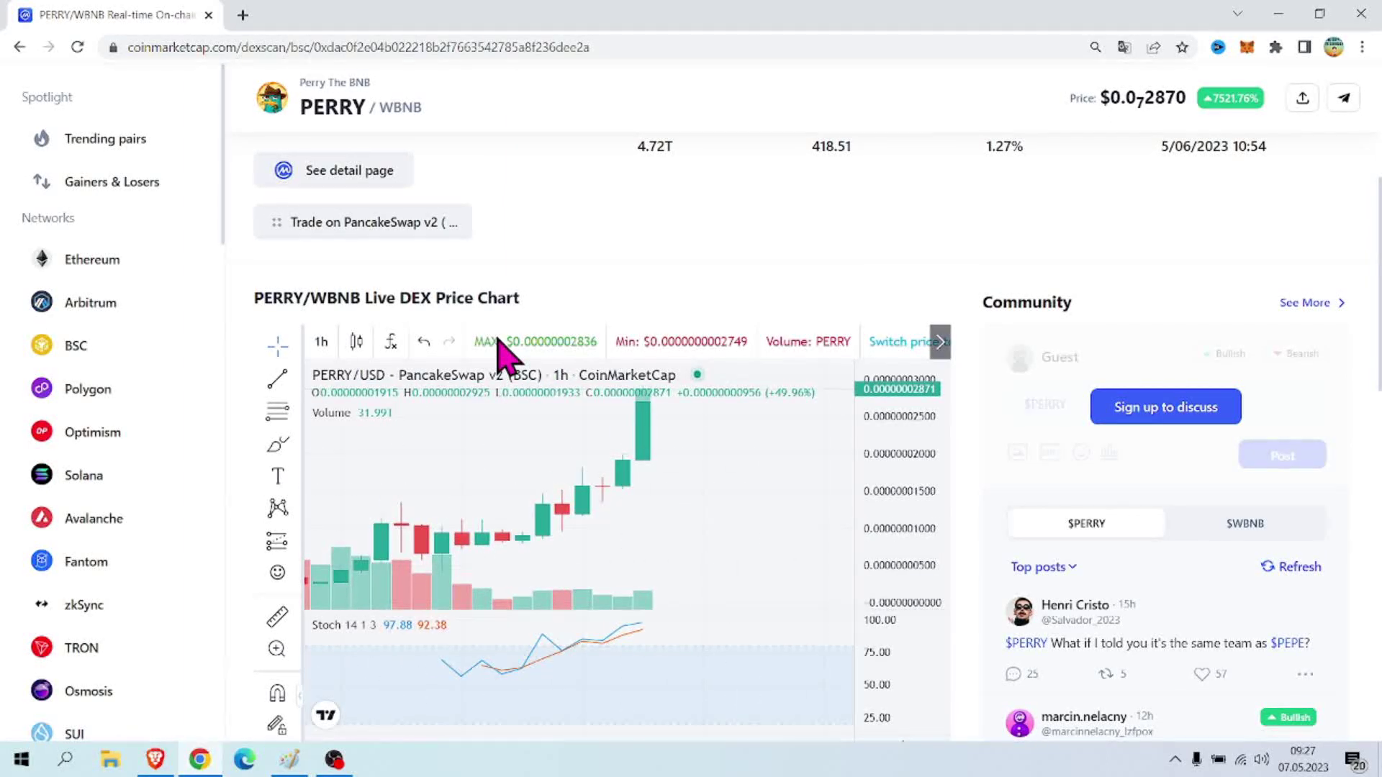
scroll(756, 313, "down", 3)
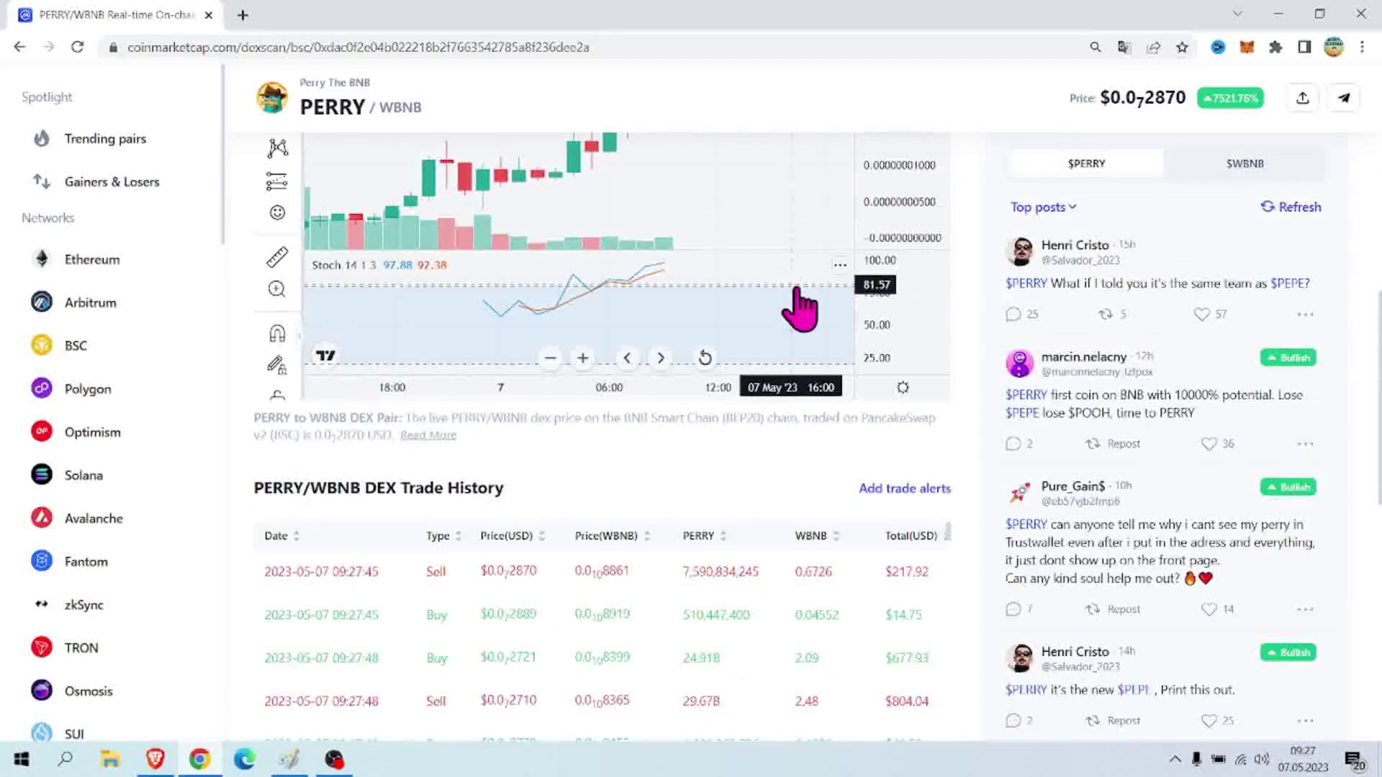
scroll(971, 497, "up", 2)
scroll(915, 479, "up", 3)
scroll(756, 378, "up", 2)
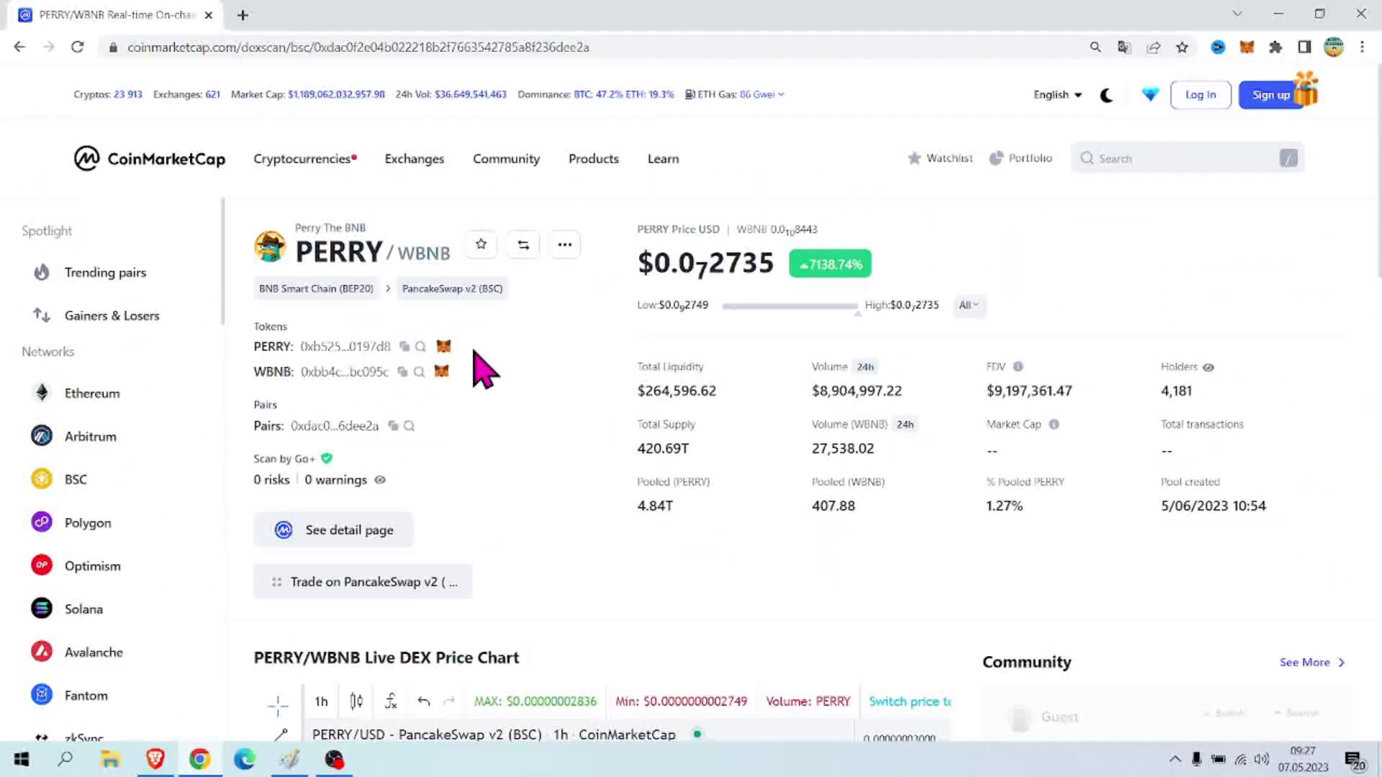
scroll(479, 363, "down", 2)
scroll(316, 244, "up", 2)
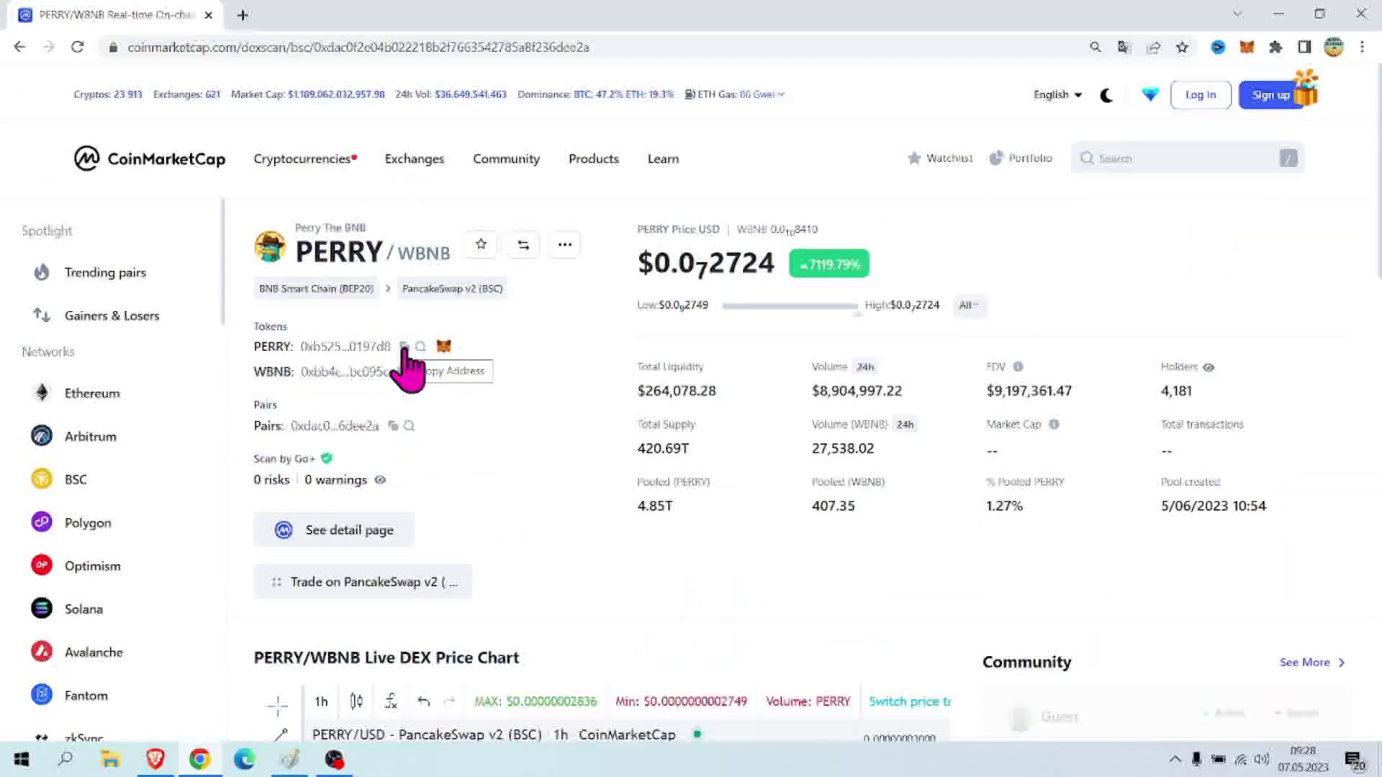
Trigger MetaMask's add-PERRY-token prompt, visit Watchlist, go back, then open the CoinMarketCap homepage
left_click(444, 349)
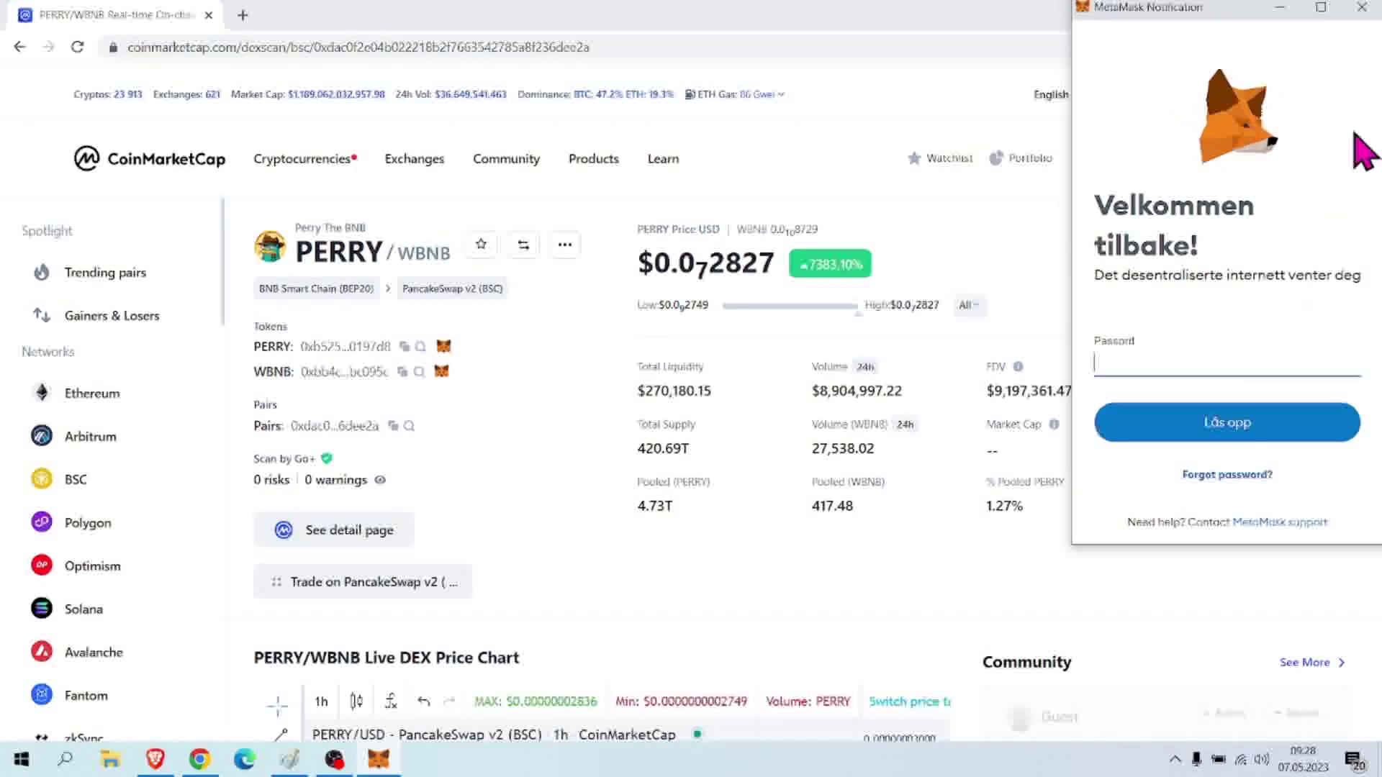
left_click(950, 159)
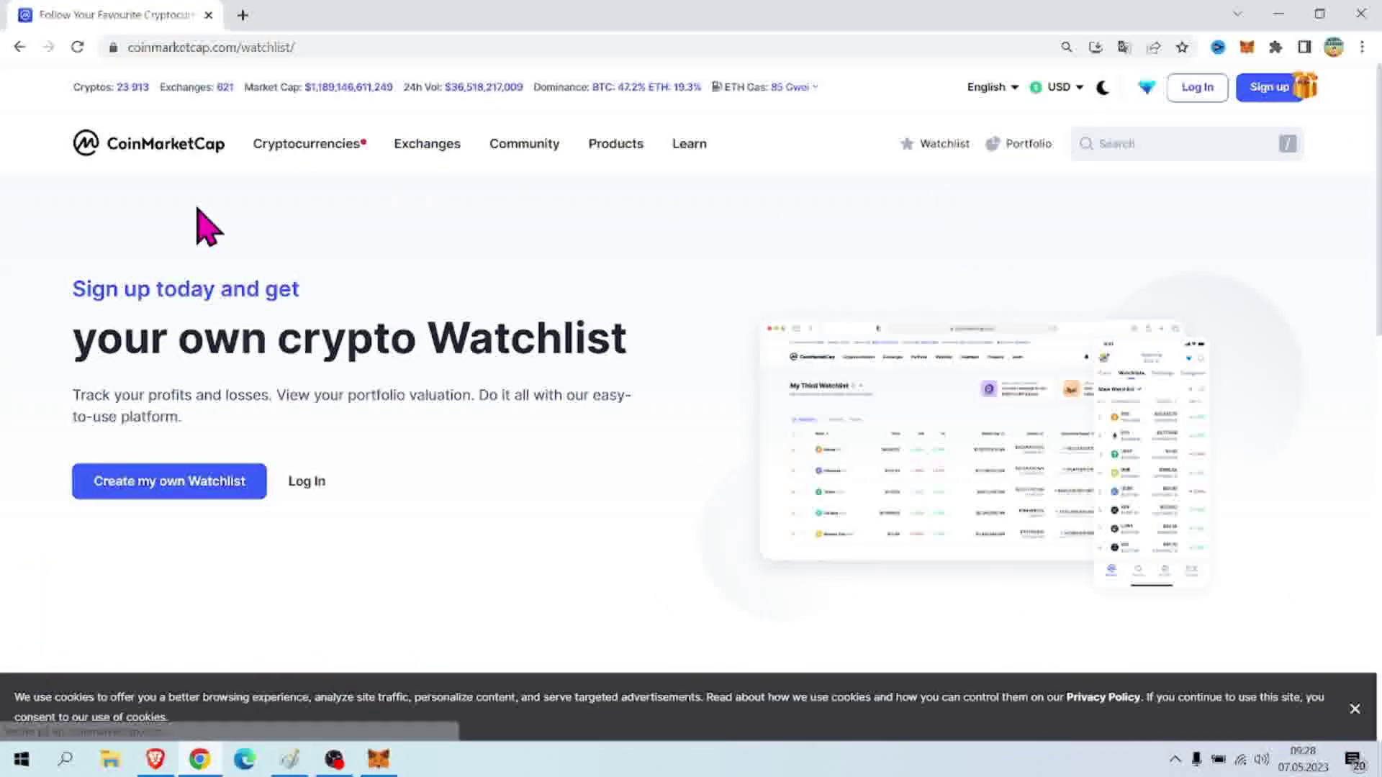
left_click(19, 48)
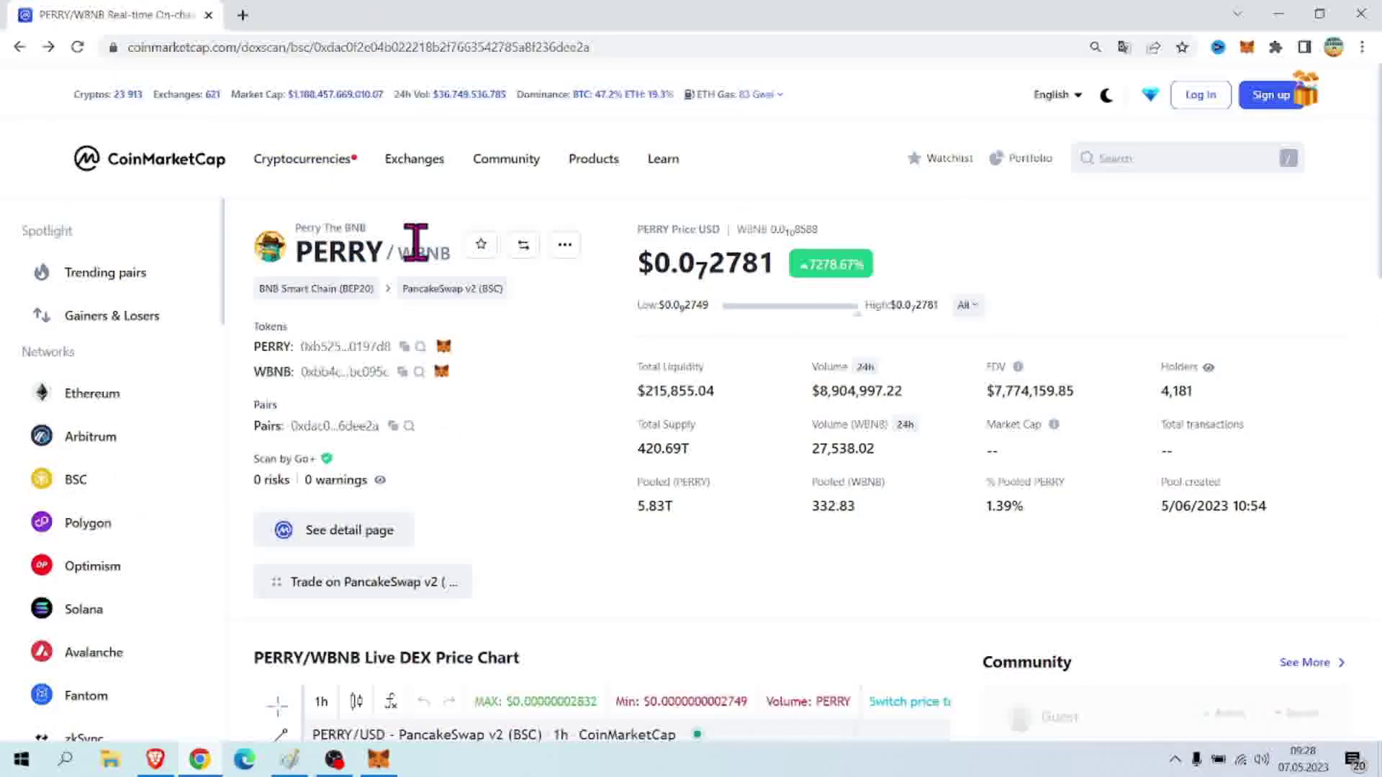
left_click(125, 160)
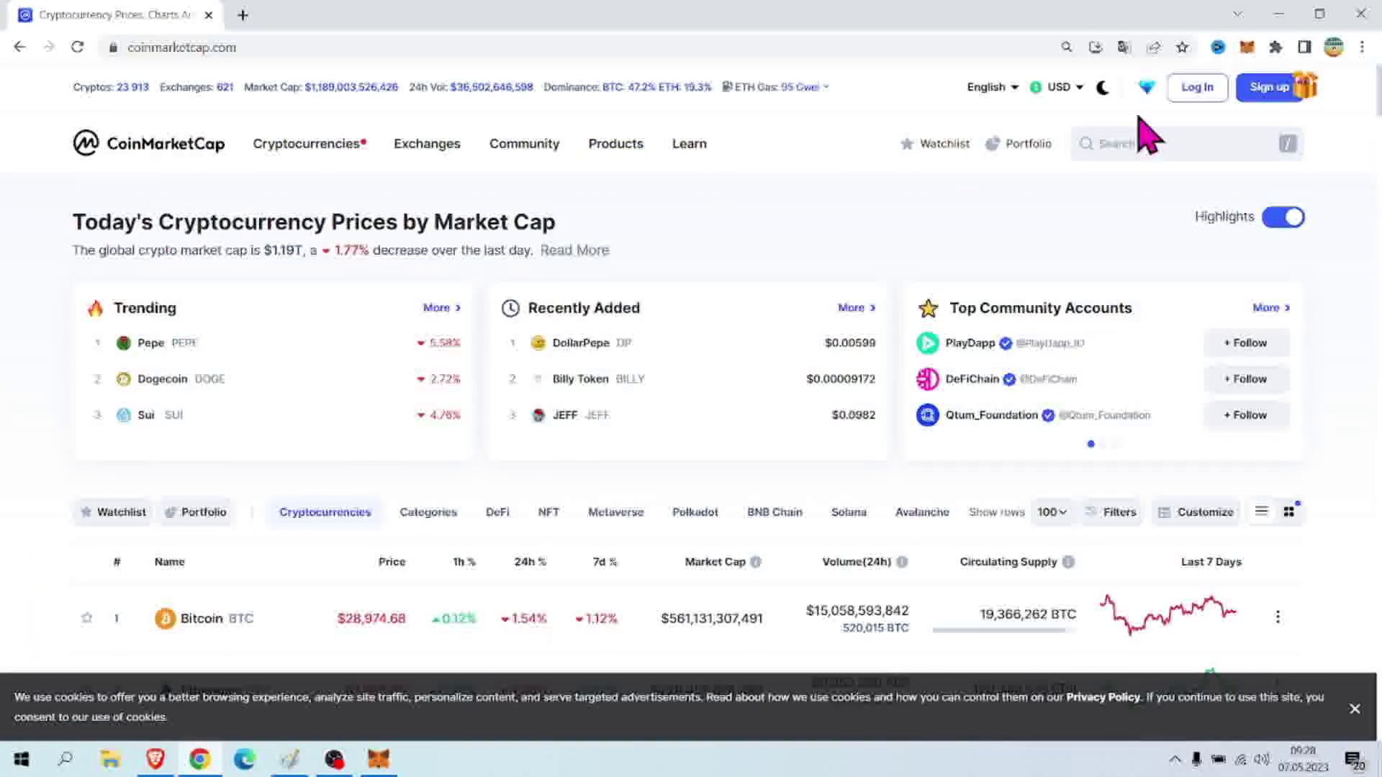
Open Perry The BNB's page, copy its $0.00000002729 price, and launch Windows Calculator
left_click(1134, 143)
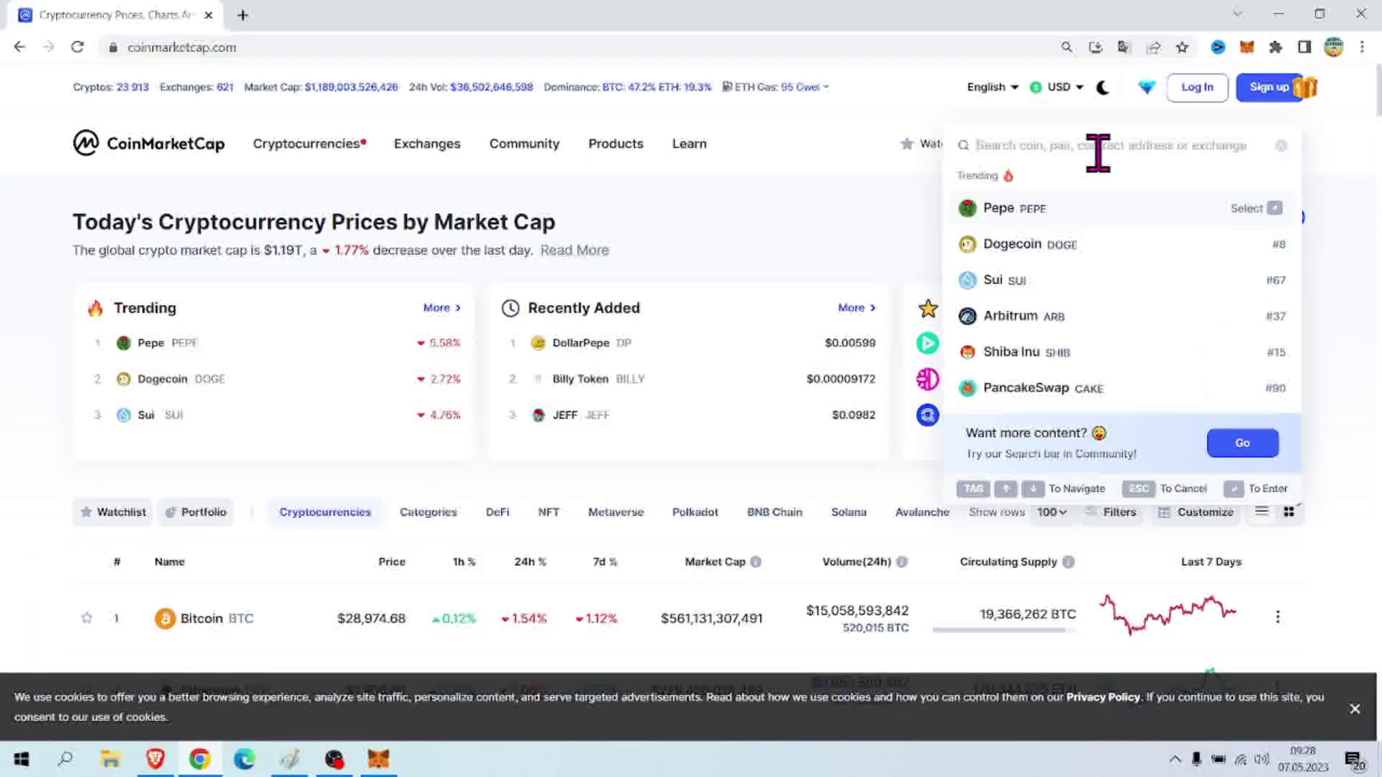
type("per")
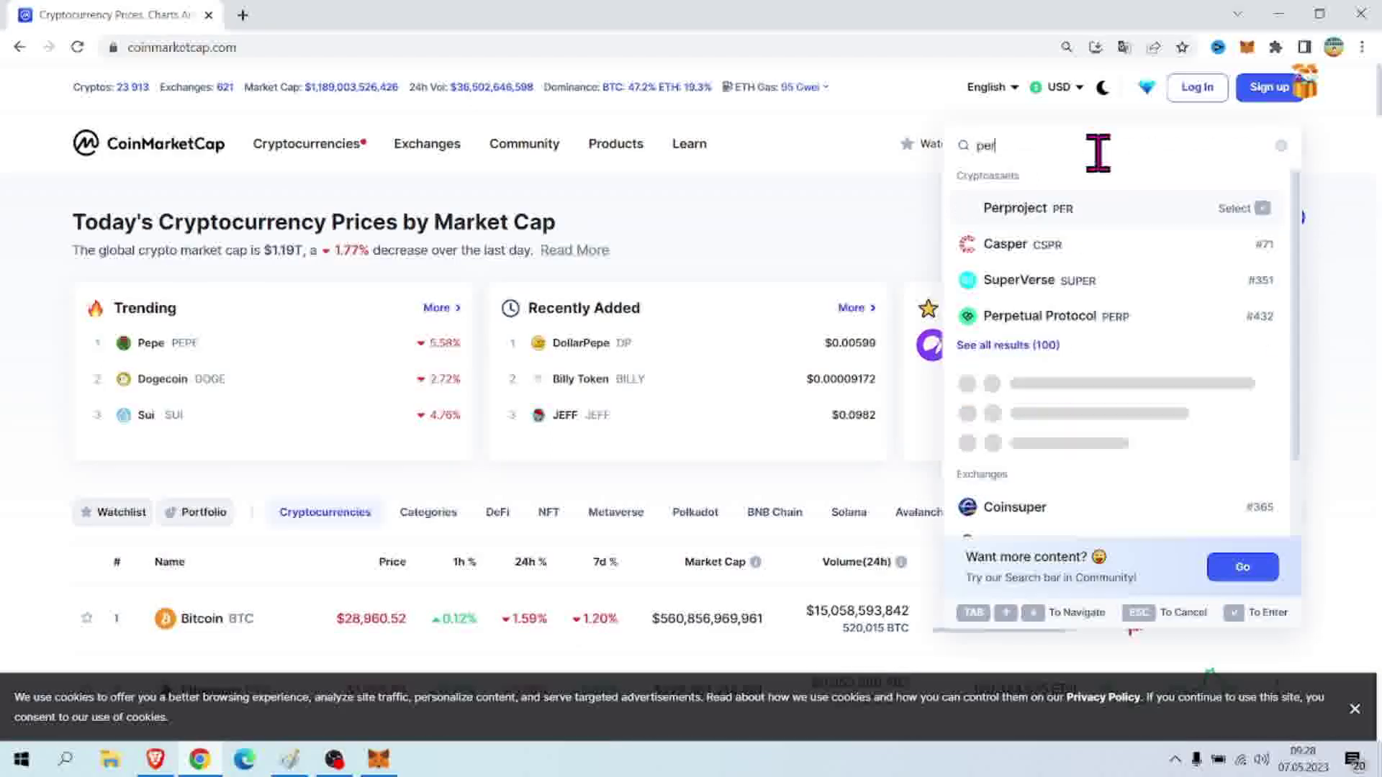
type("r")
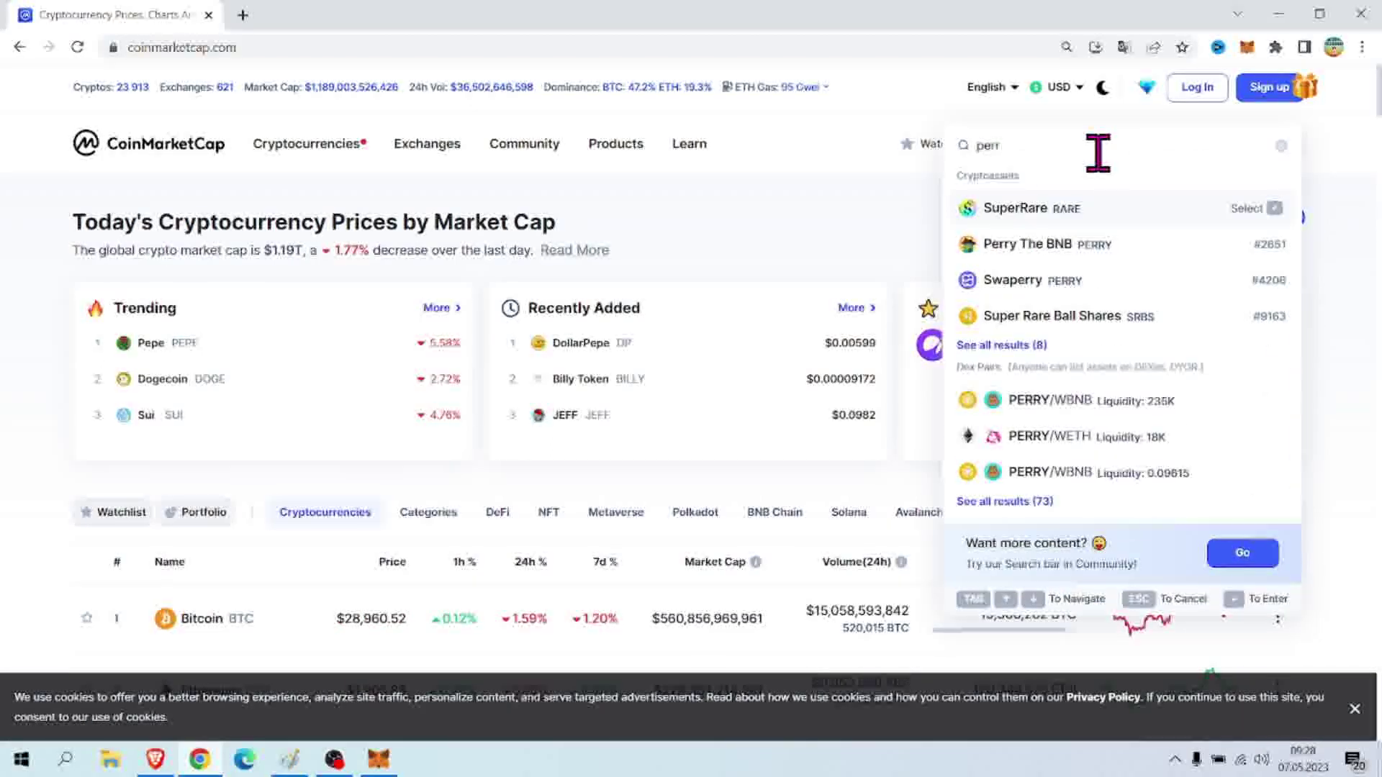
left_click(1129, 247)
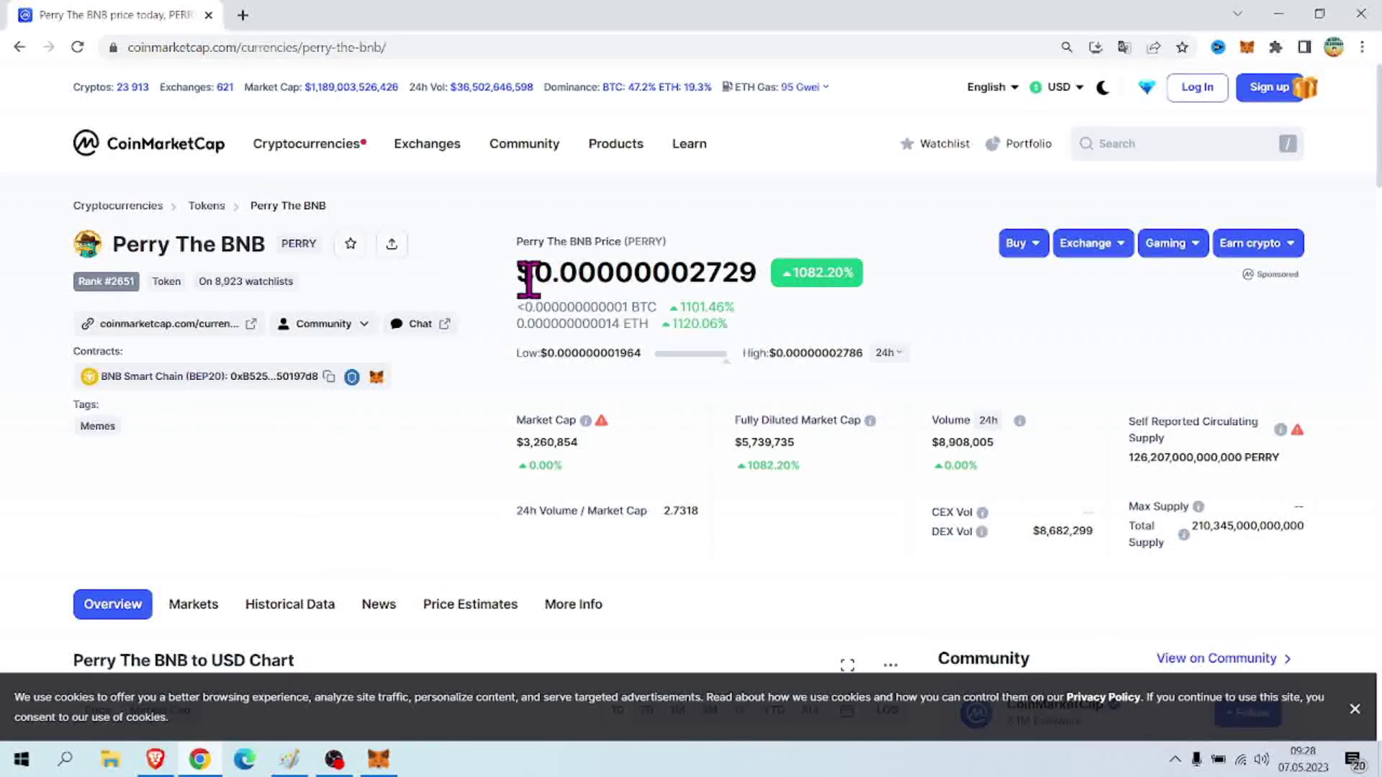
left_click_drag(533, 276, 754, 274)
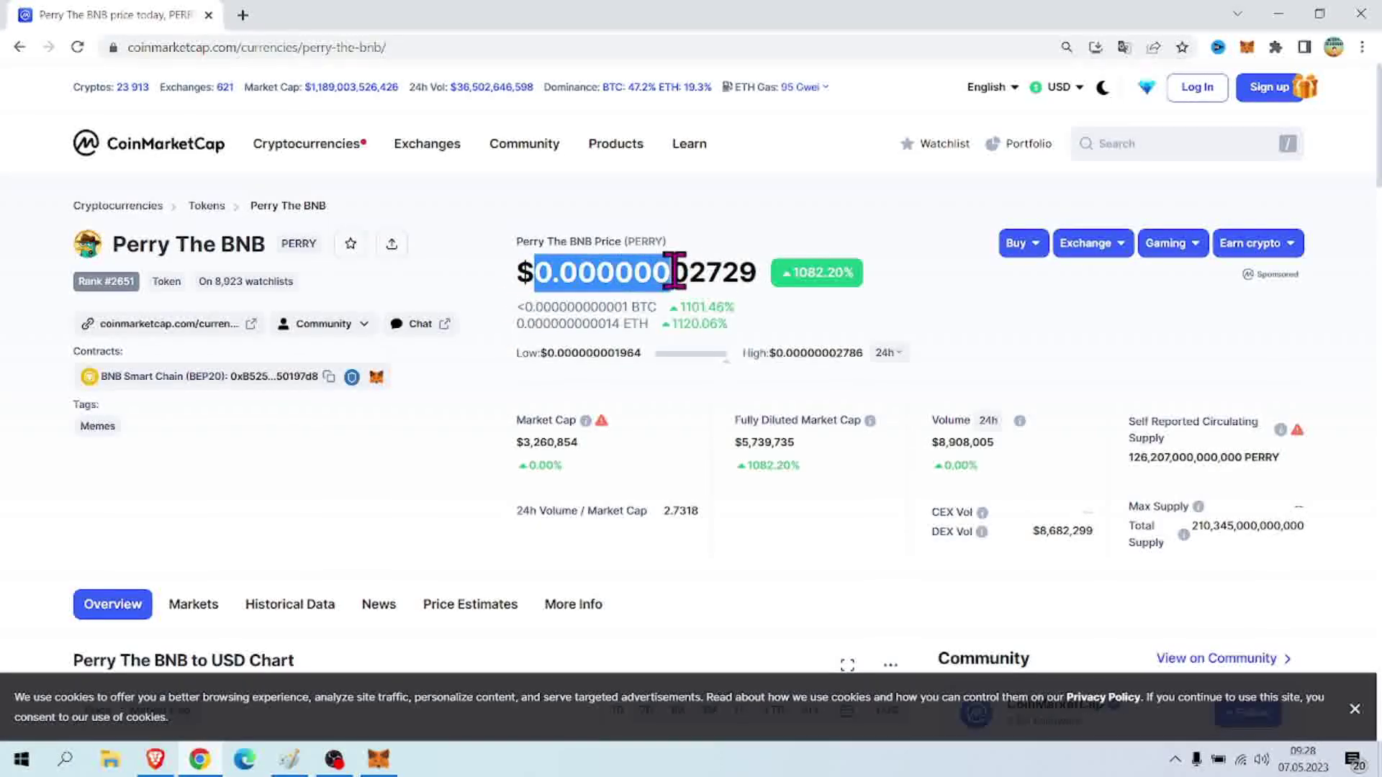
right_click(750, 274)
left_click(798, 290)
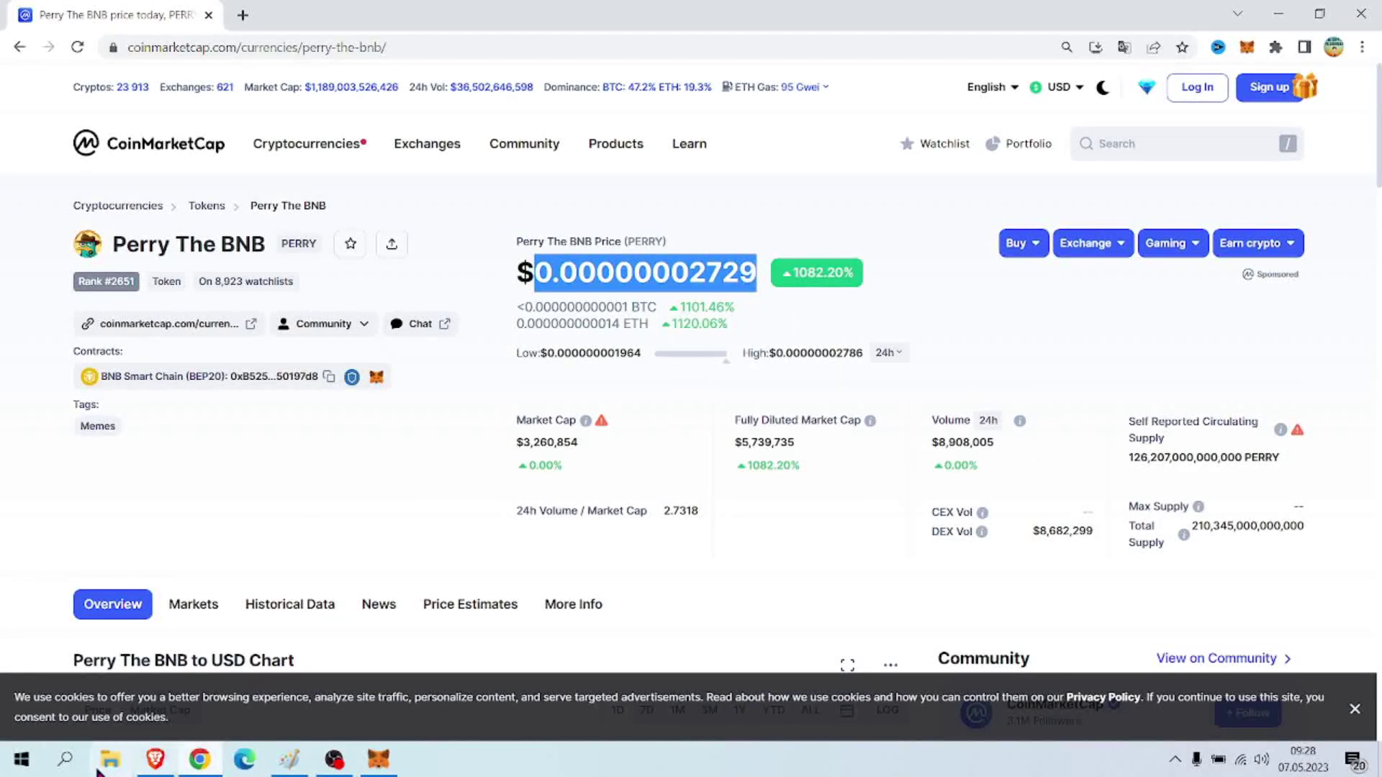
left_click(16, 764)
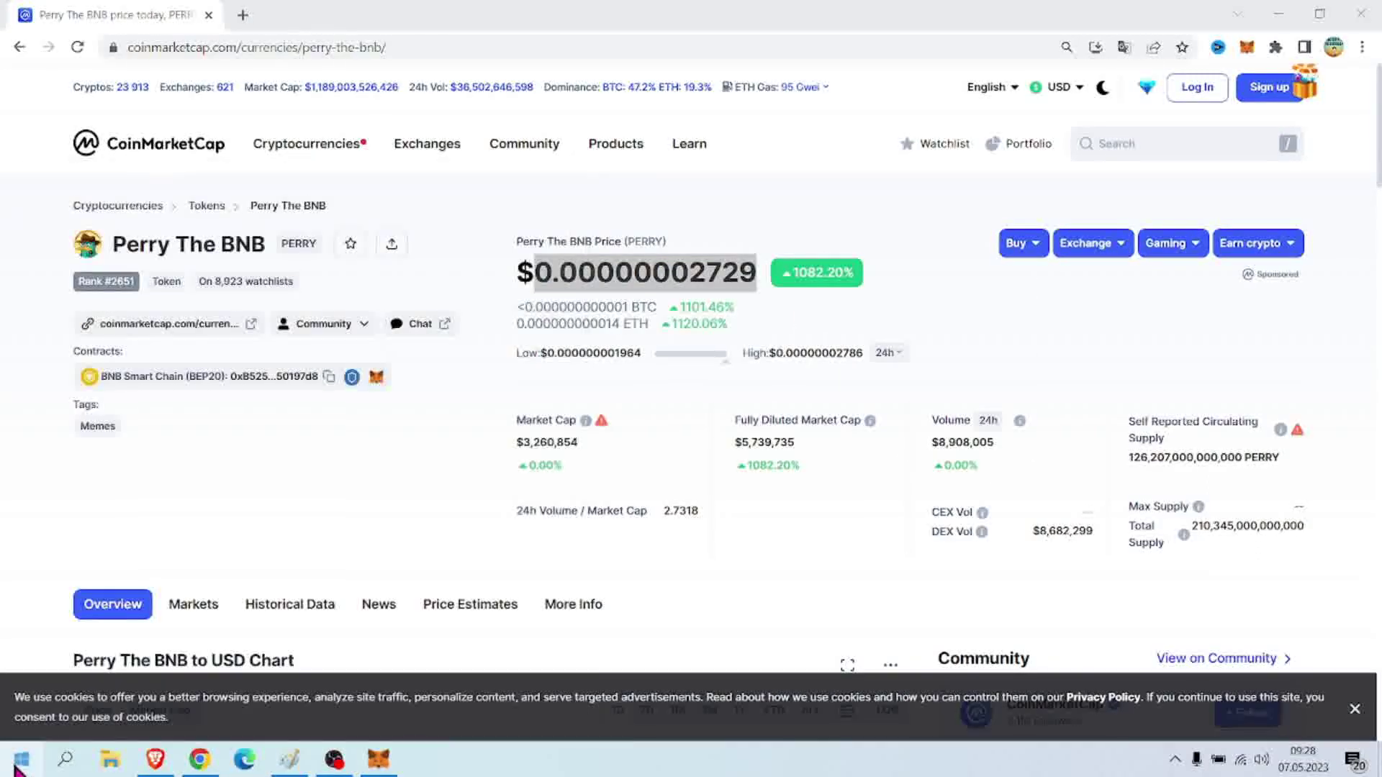
type("kalkulator")
left_click(172, 286)
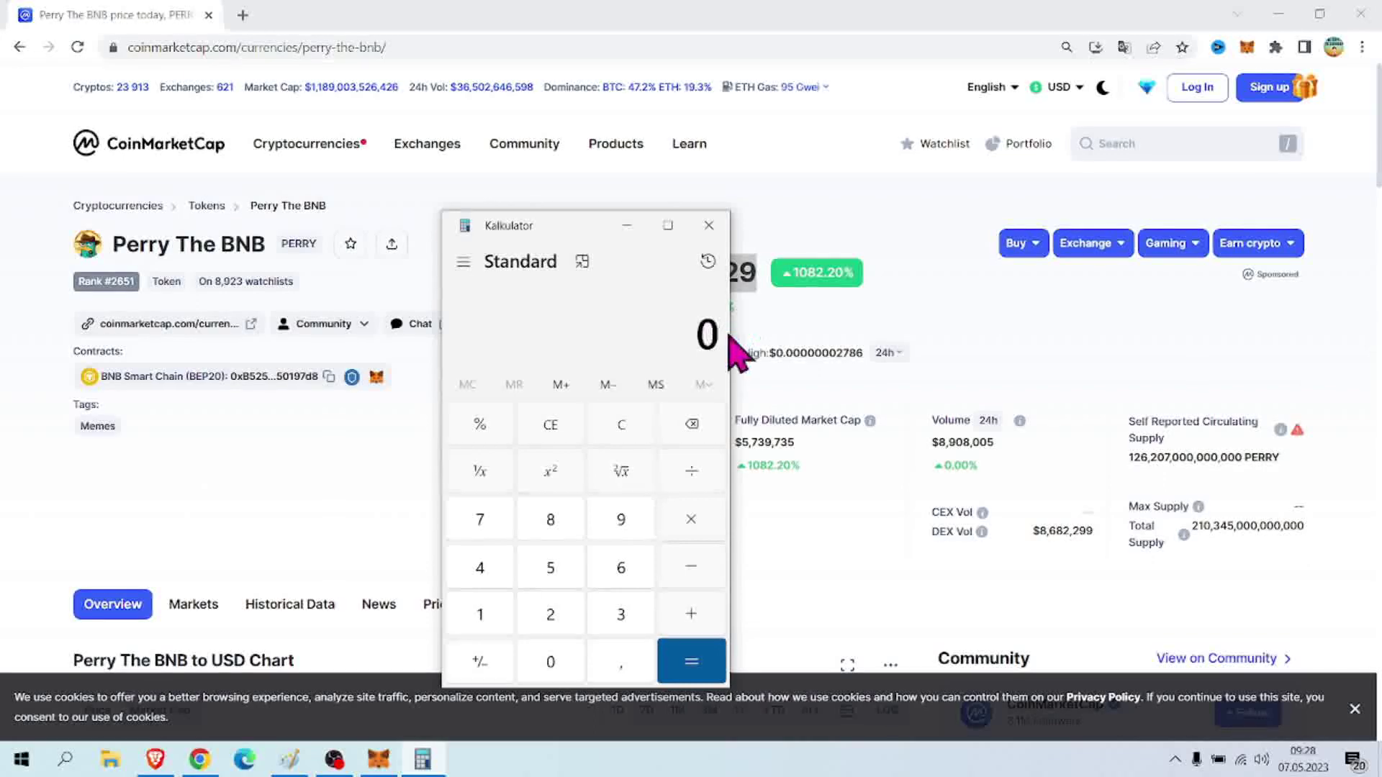
type("2729")
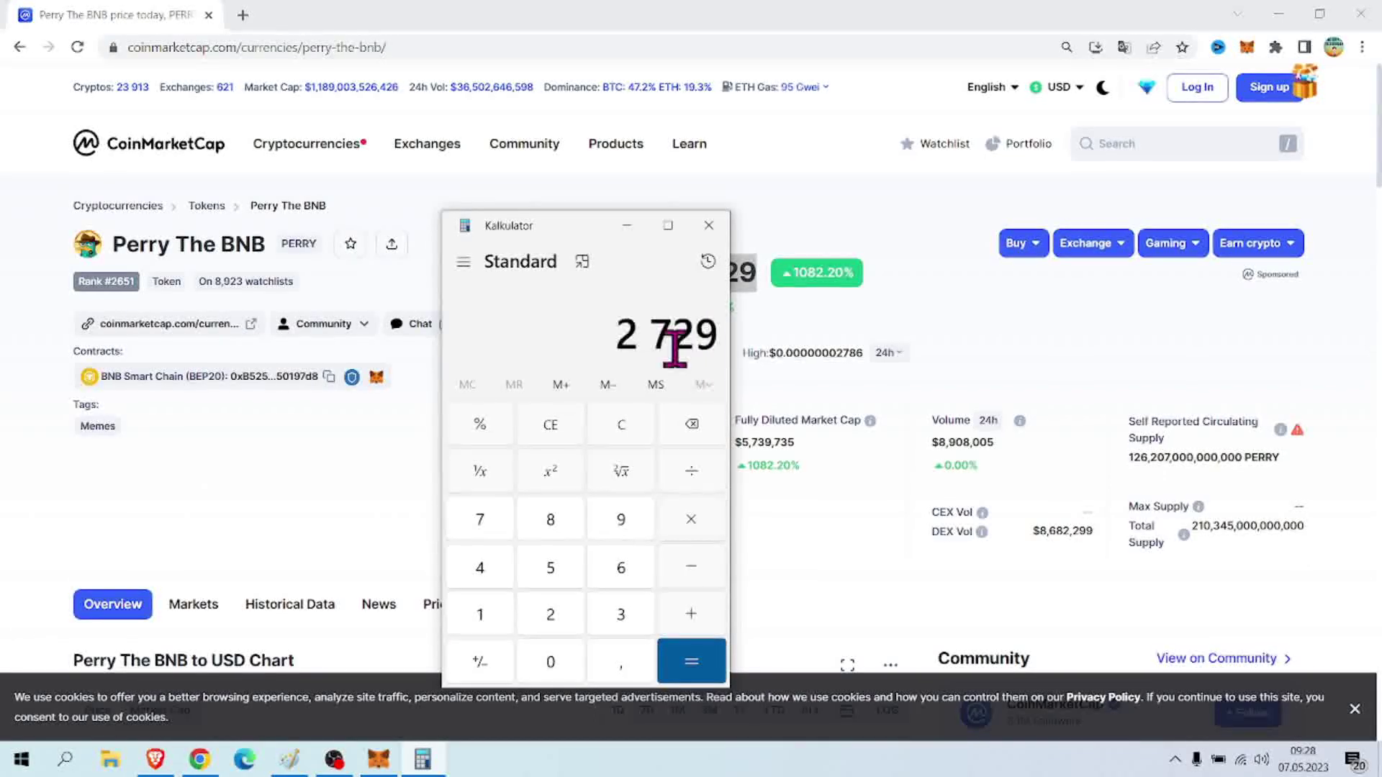
left_click_drag(568, 227, 953, 226)
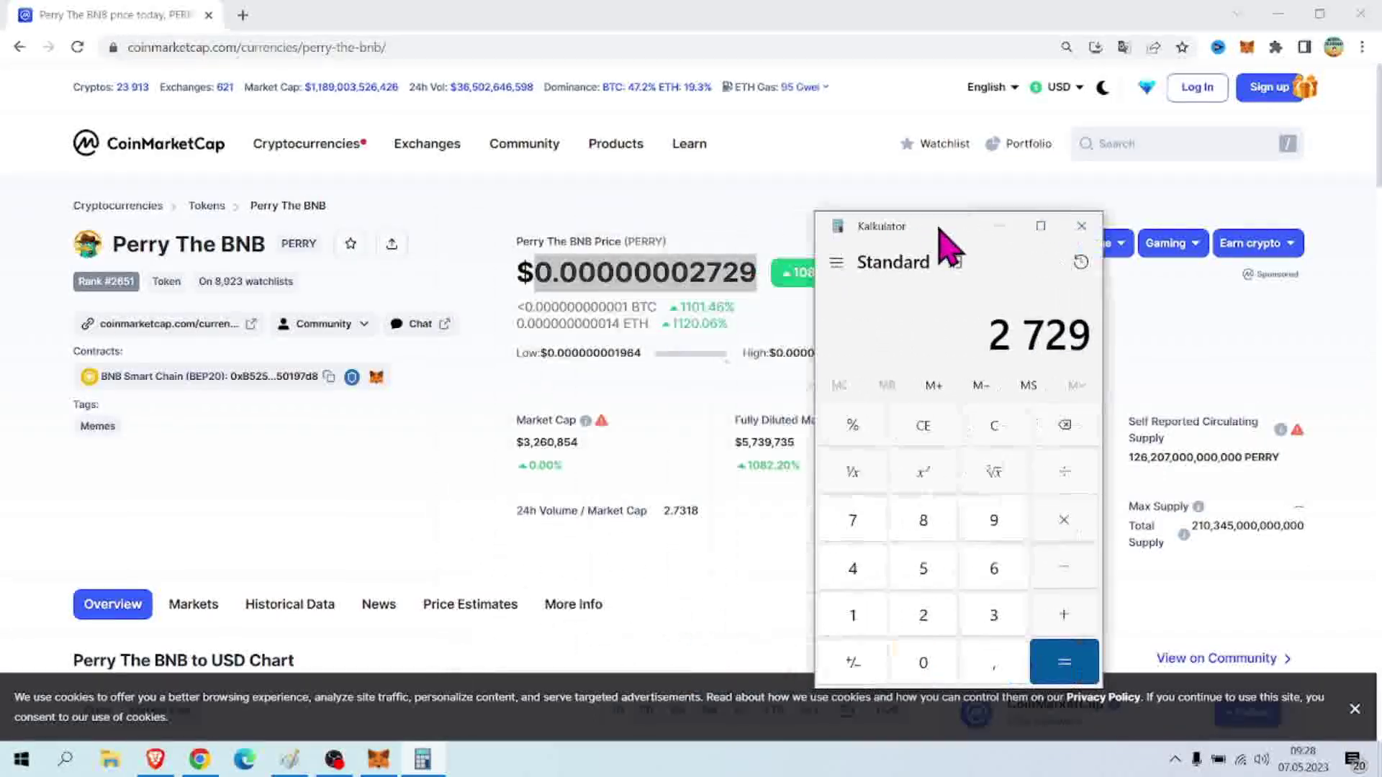
left_click(985, 423)
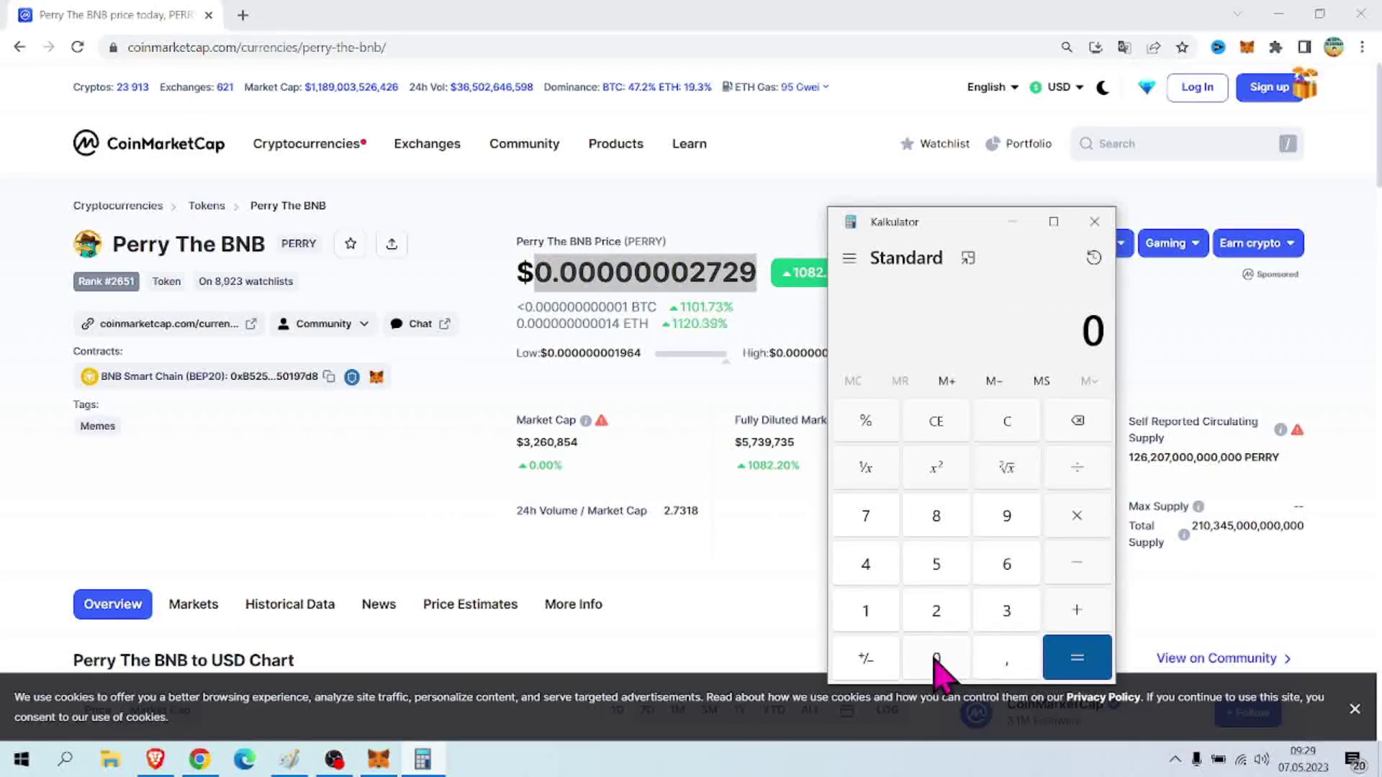
left_click(1007, 664)
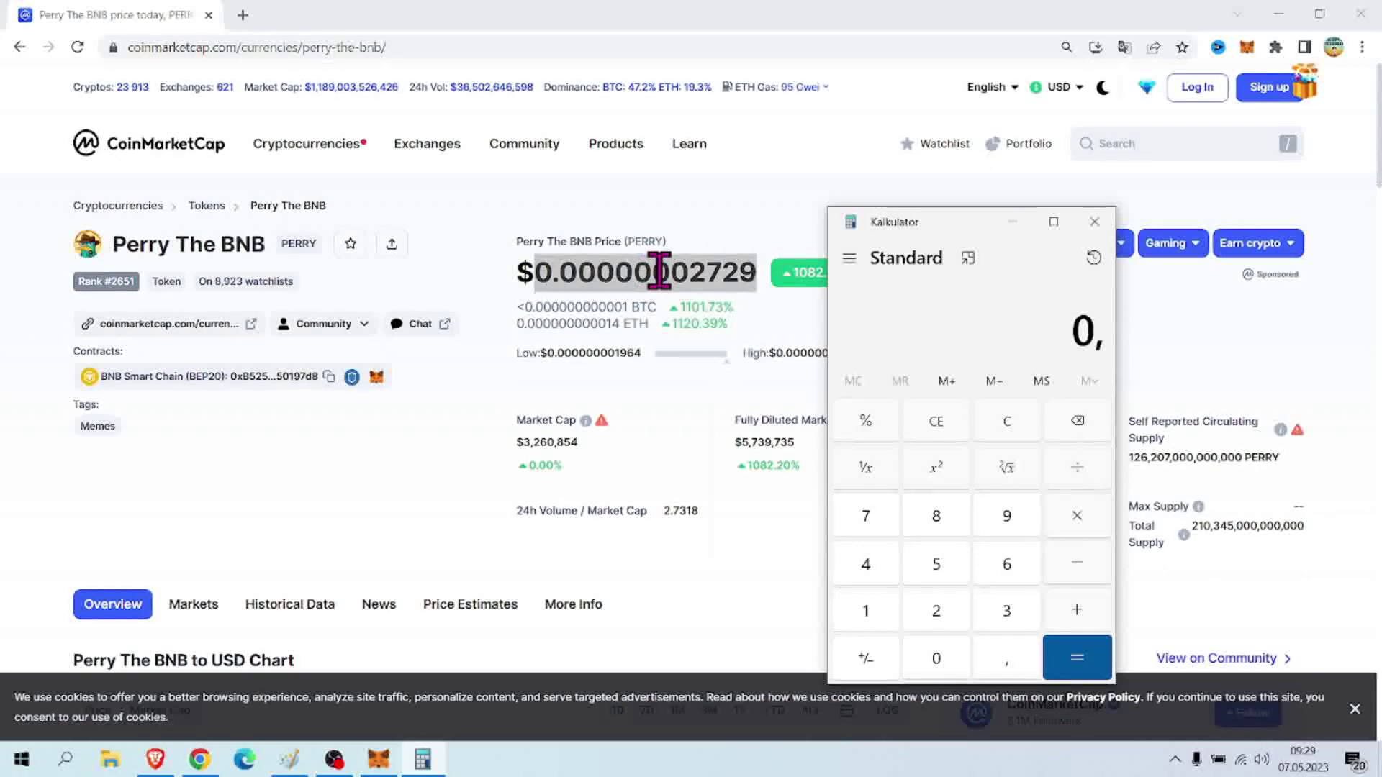
left_click(931, 662)
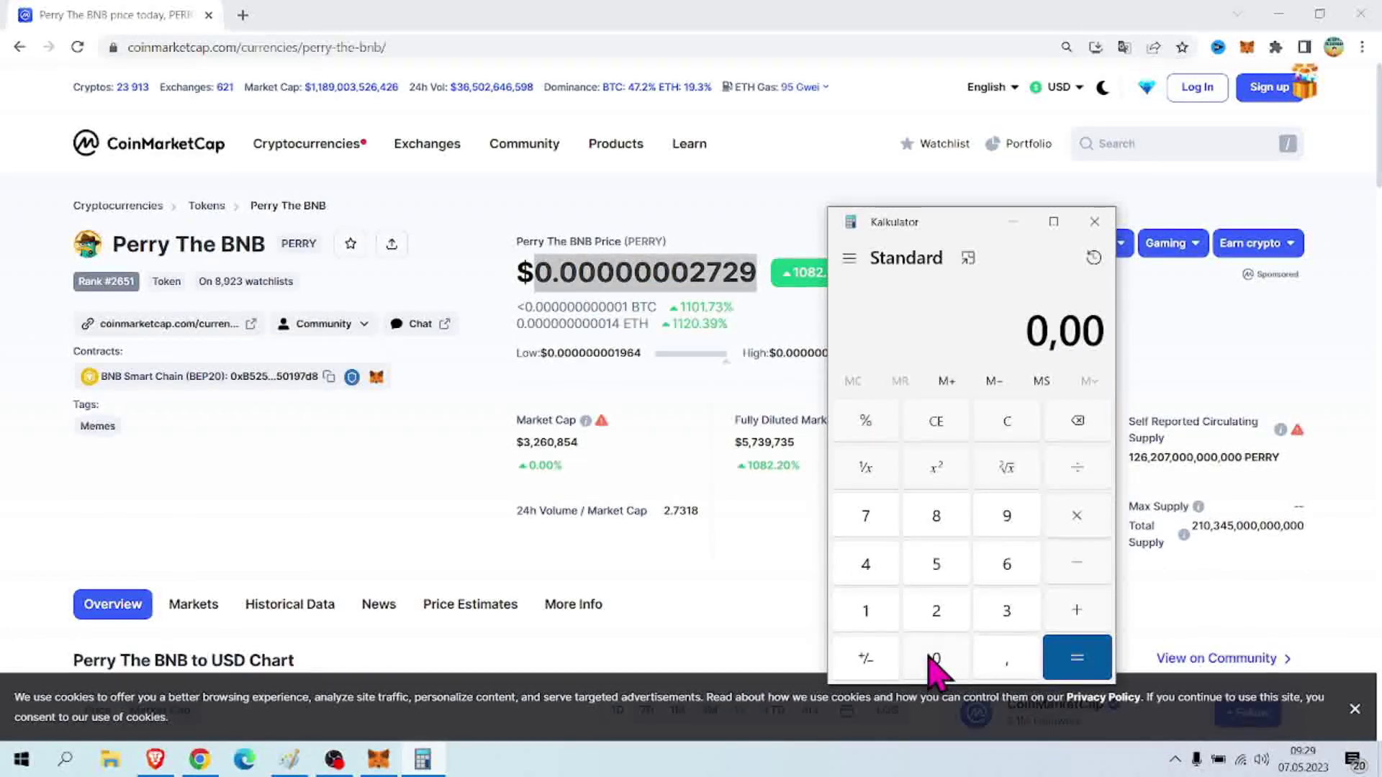
left_click(931, 662)
left_click(932, 662)
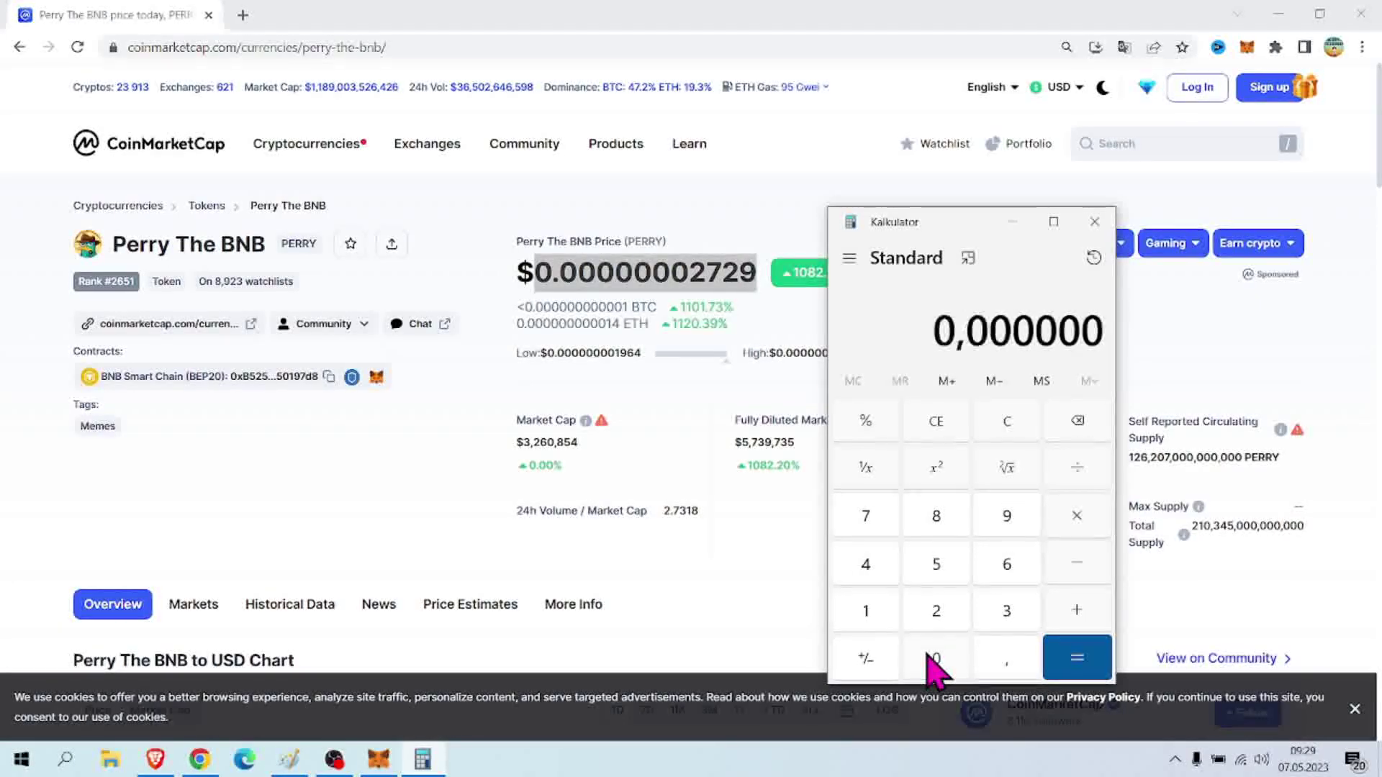
left_click(931, 662)
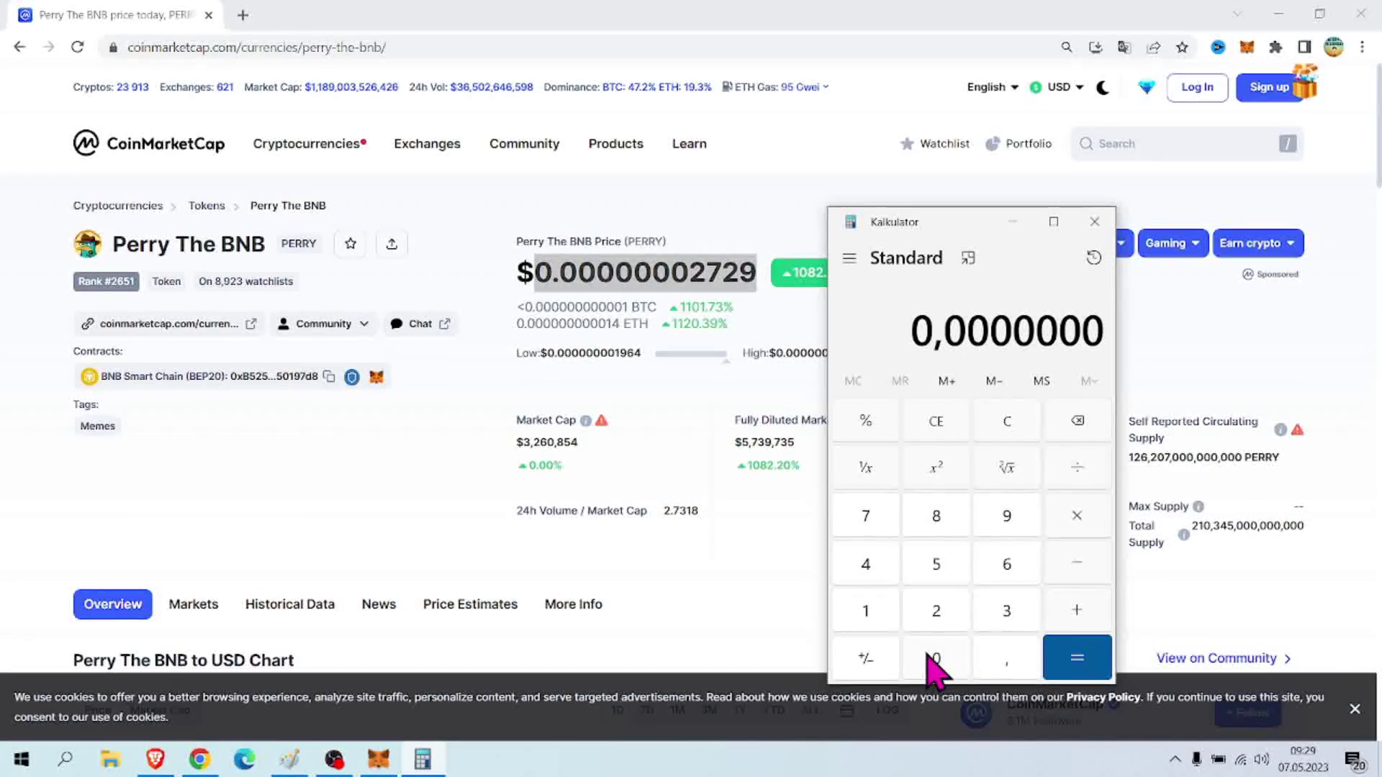
left_click(938, 621)
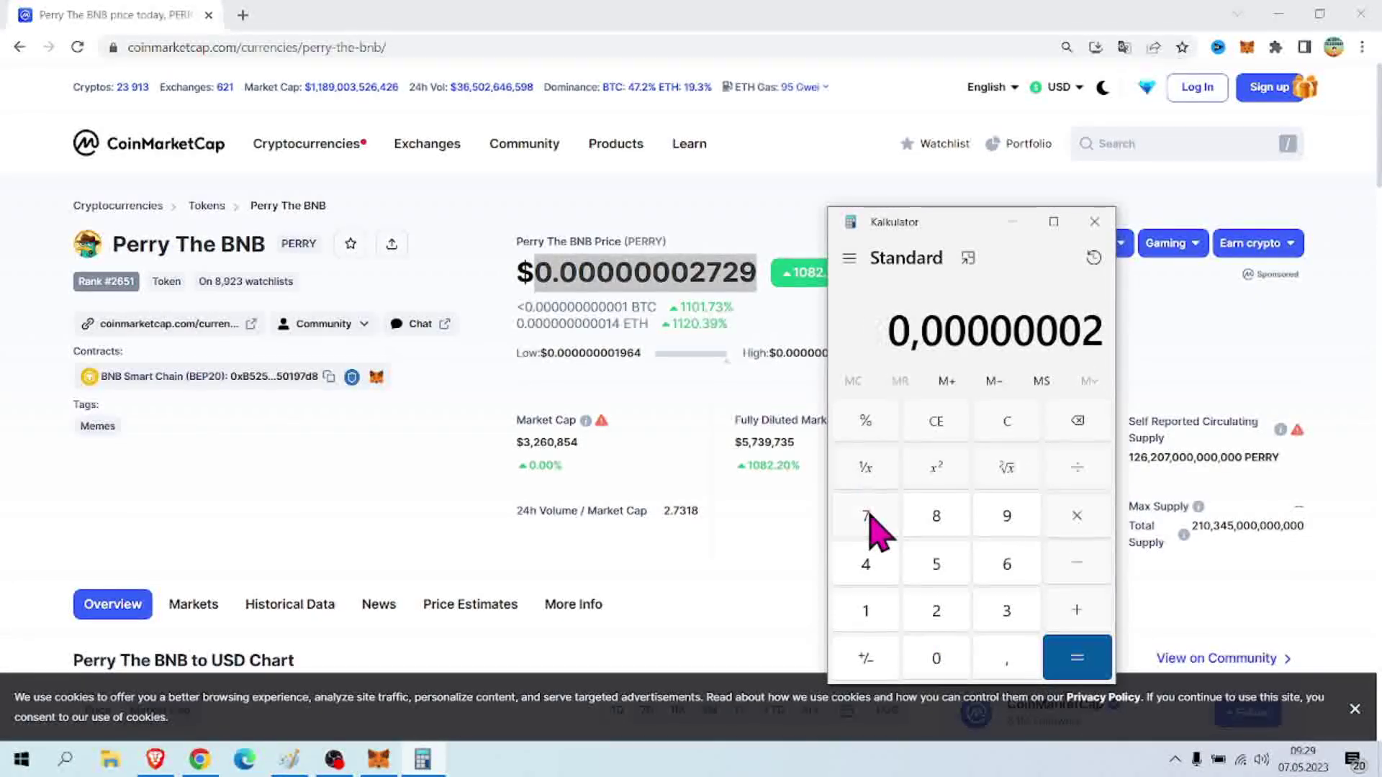
left_click(875, 527)
left_click(952, 628)
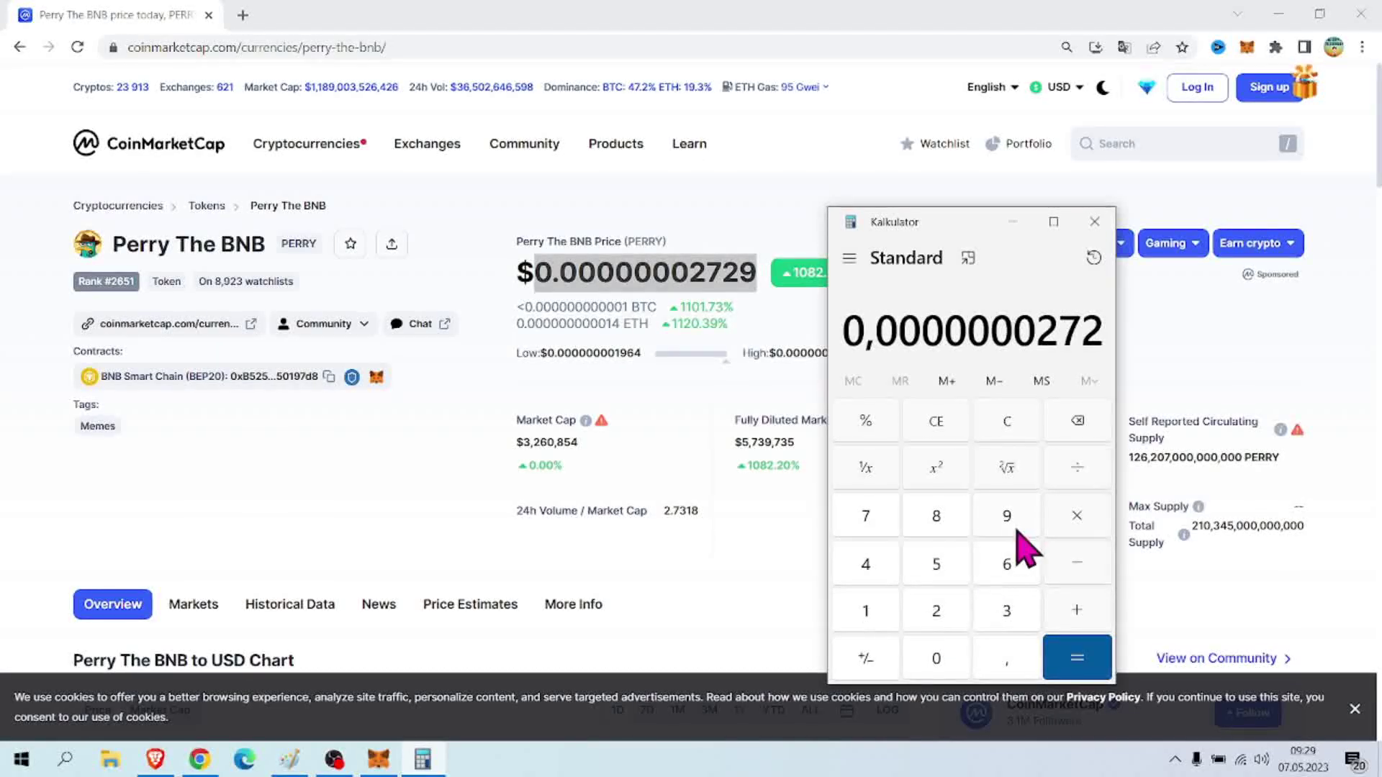
left_click(1018, 529)
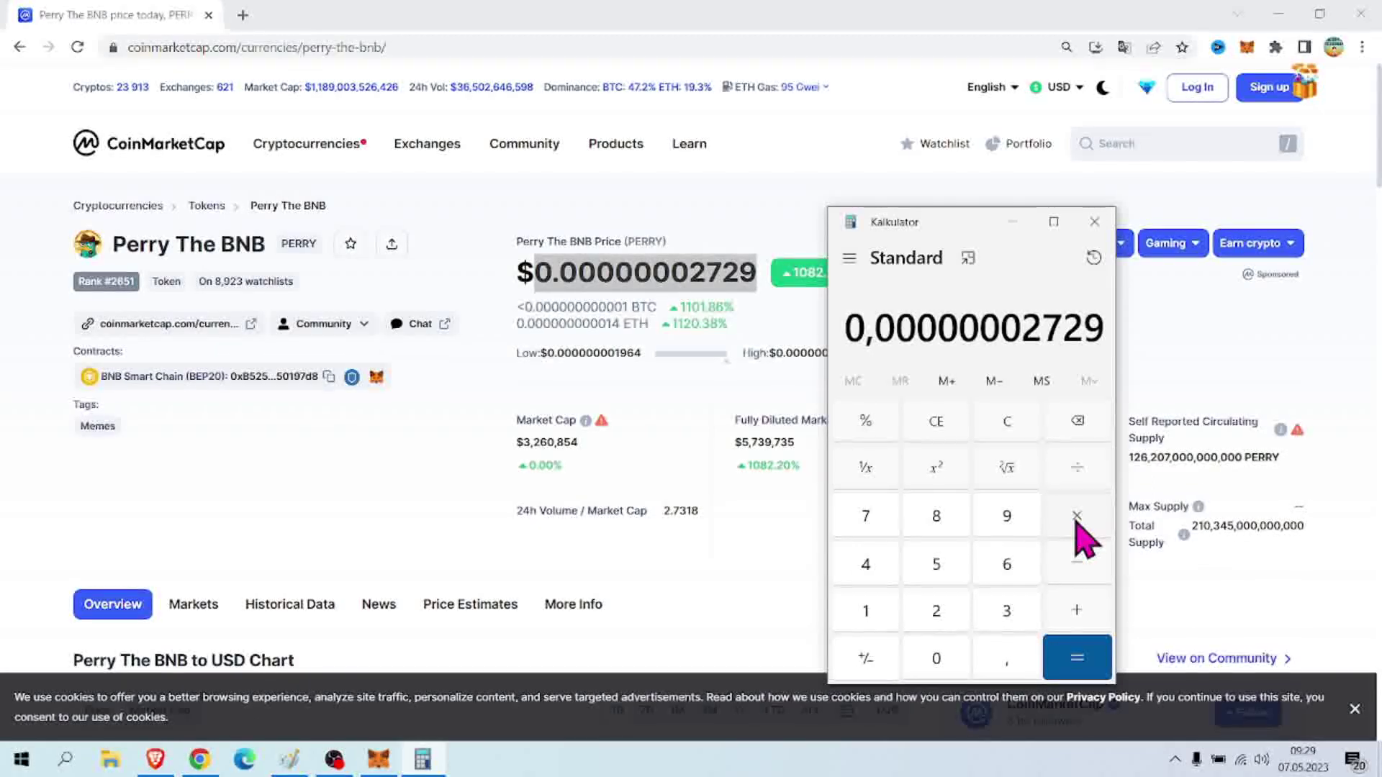
Multiply the price by 1 000 000, getting 0,02729
left_click(942, 326)
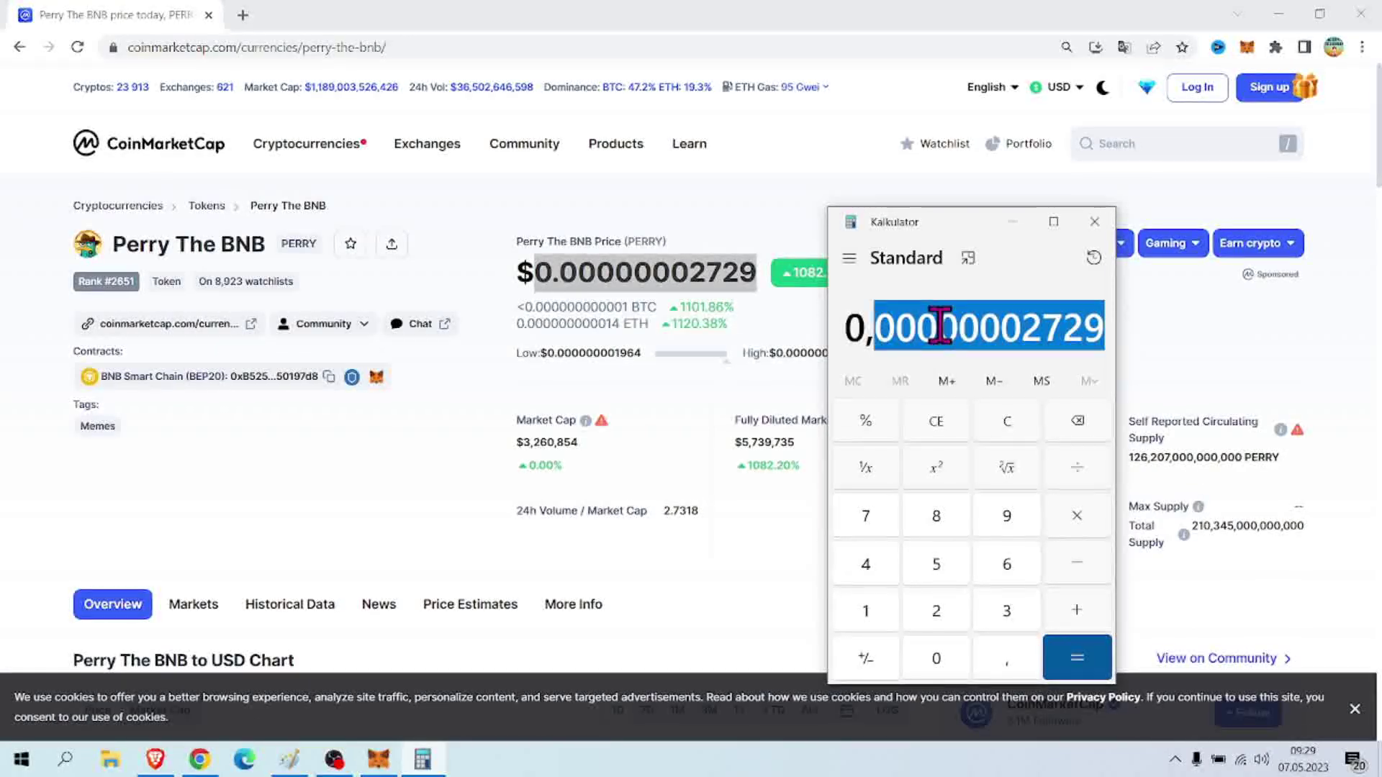
left_click_drag(1103, 324, 826, 357)
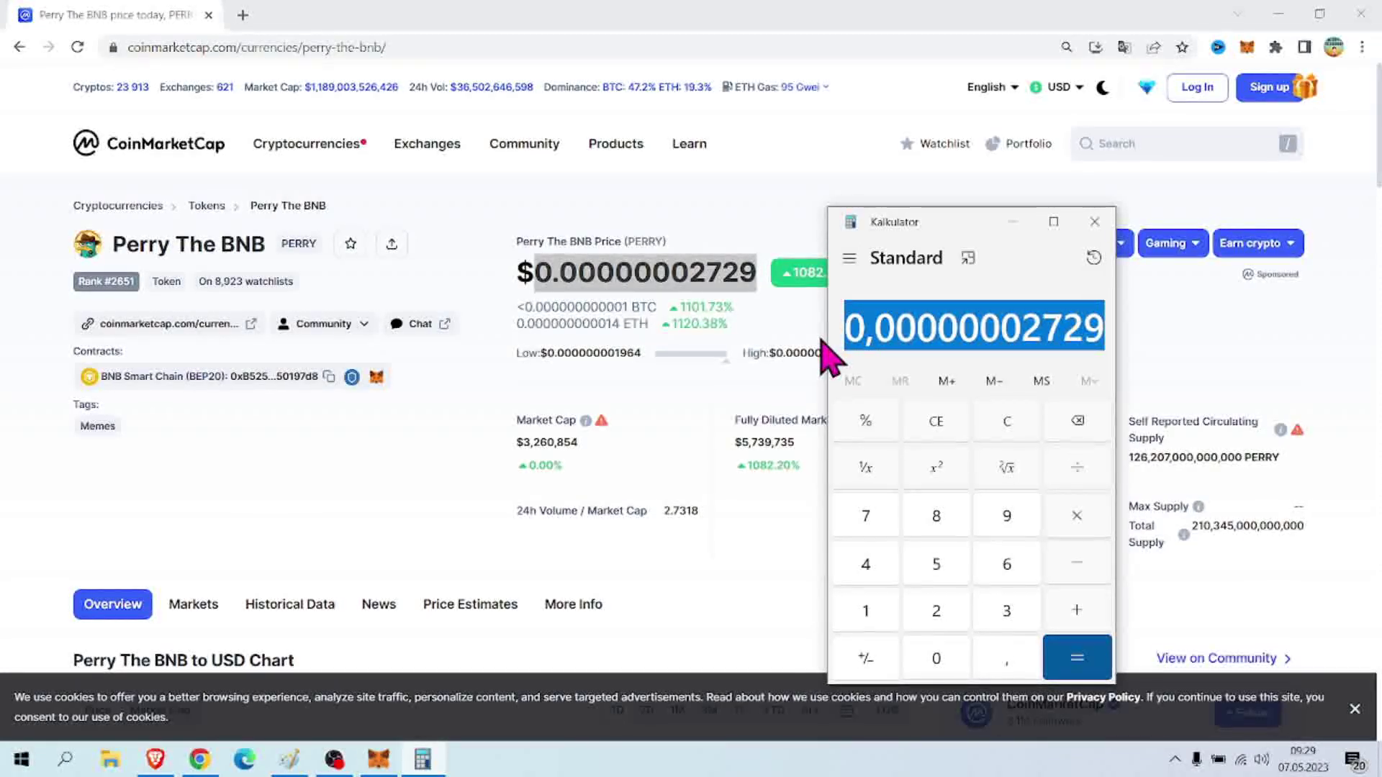
left_click(1074, 521)
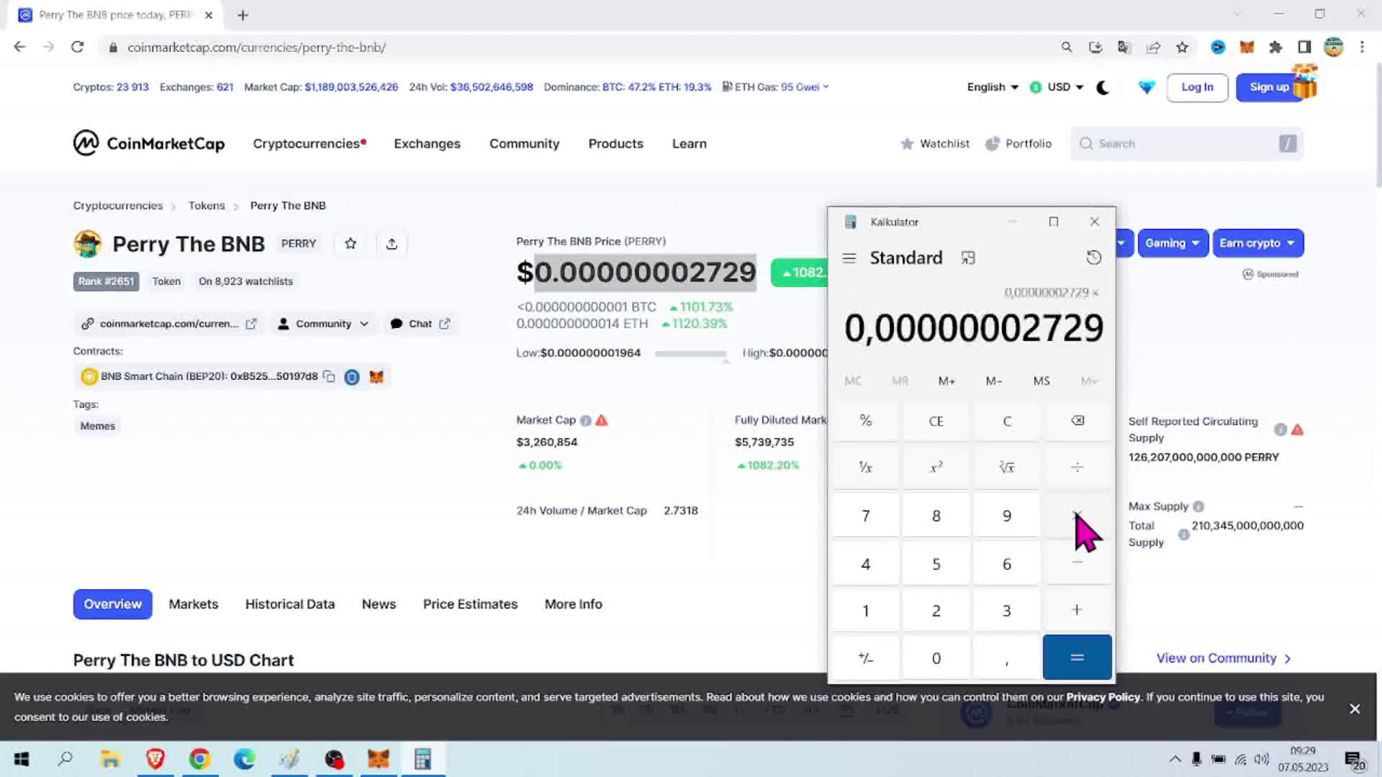
left_click(871, 620)
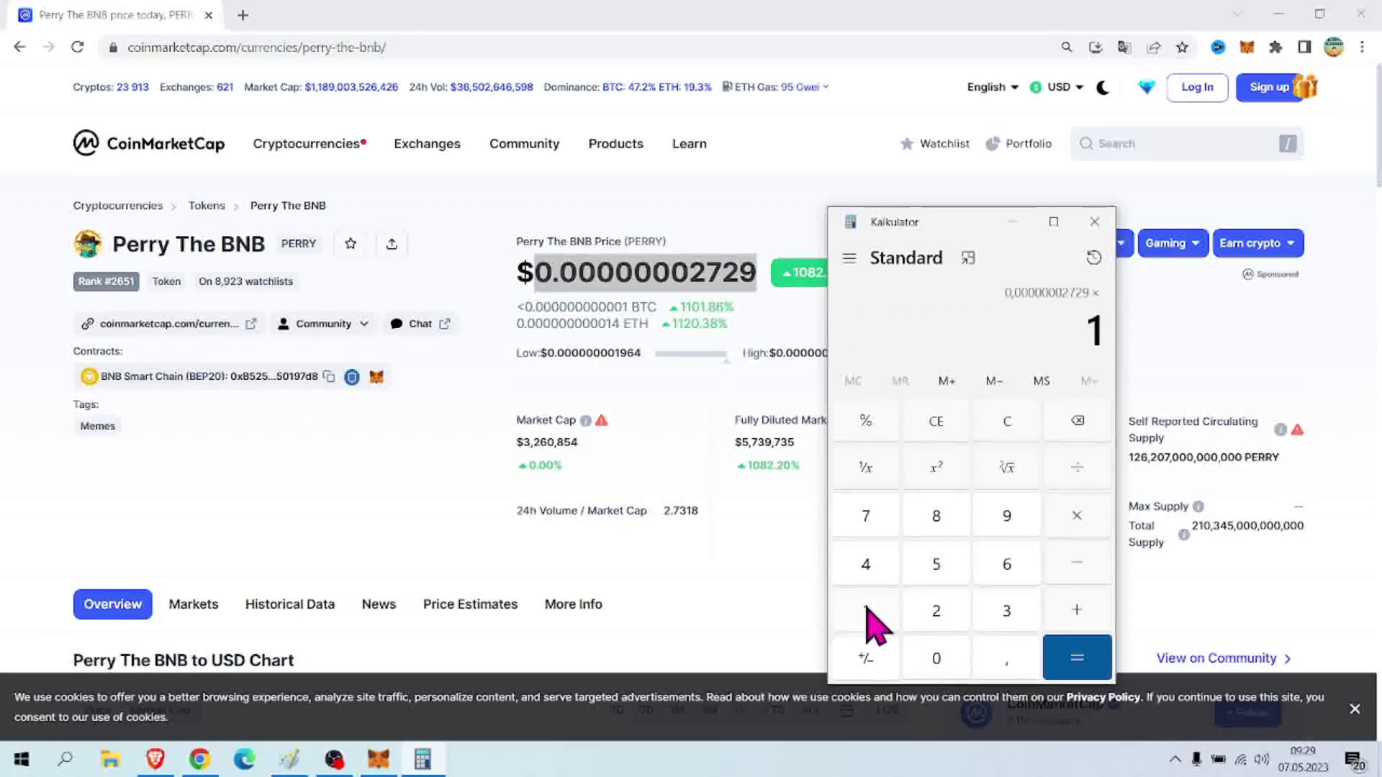
left_click(927, 662)
left_click(927, 662)
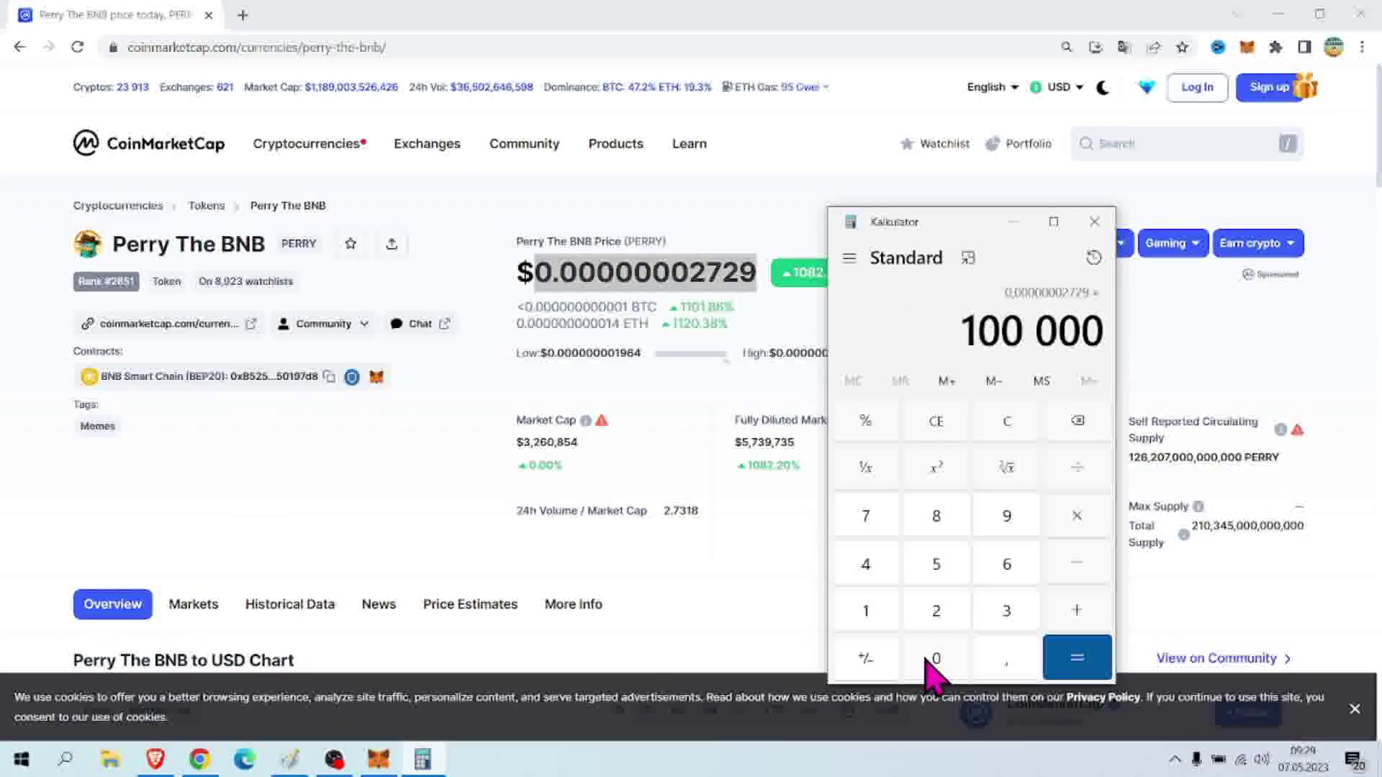
left_click(1082, 659)
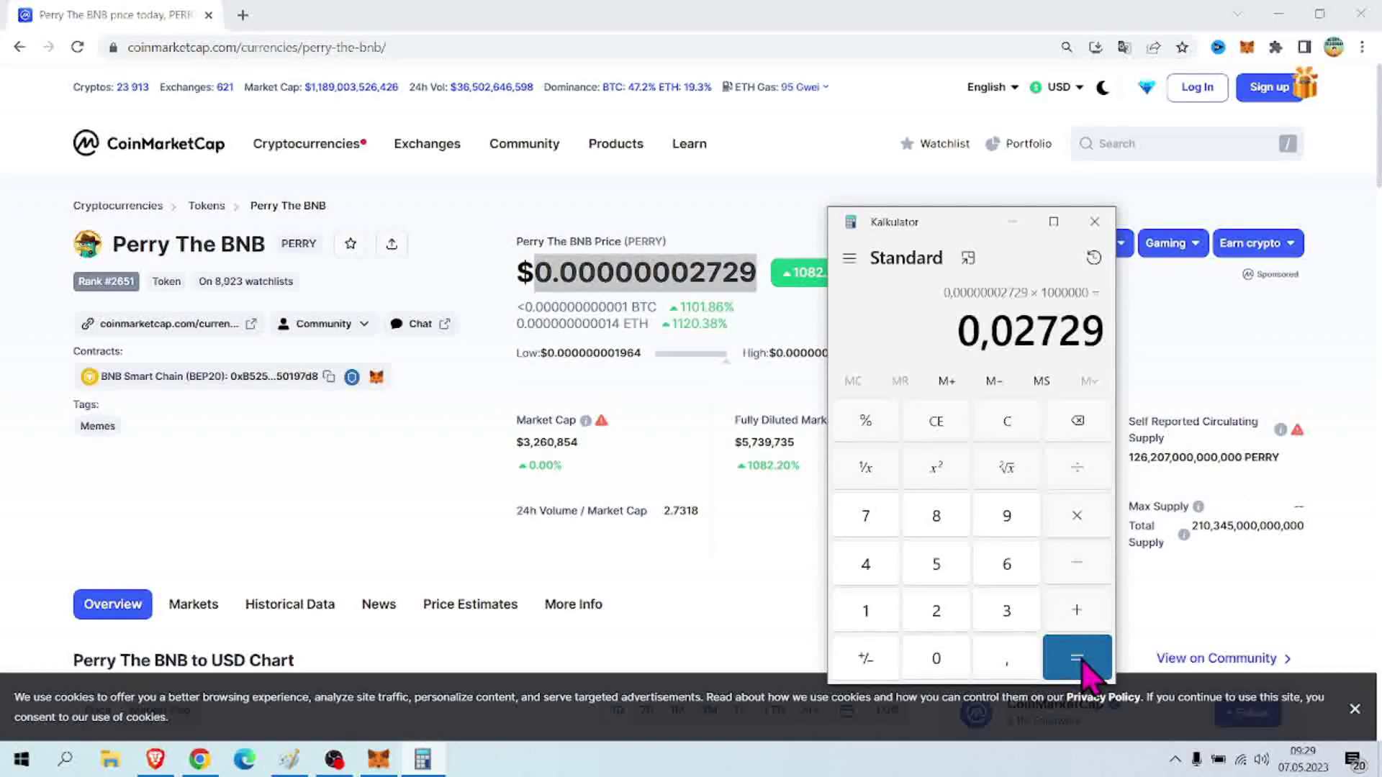
left_click_drag(992, 332, 1089, 332)
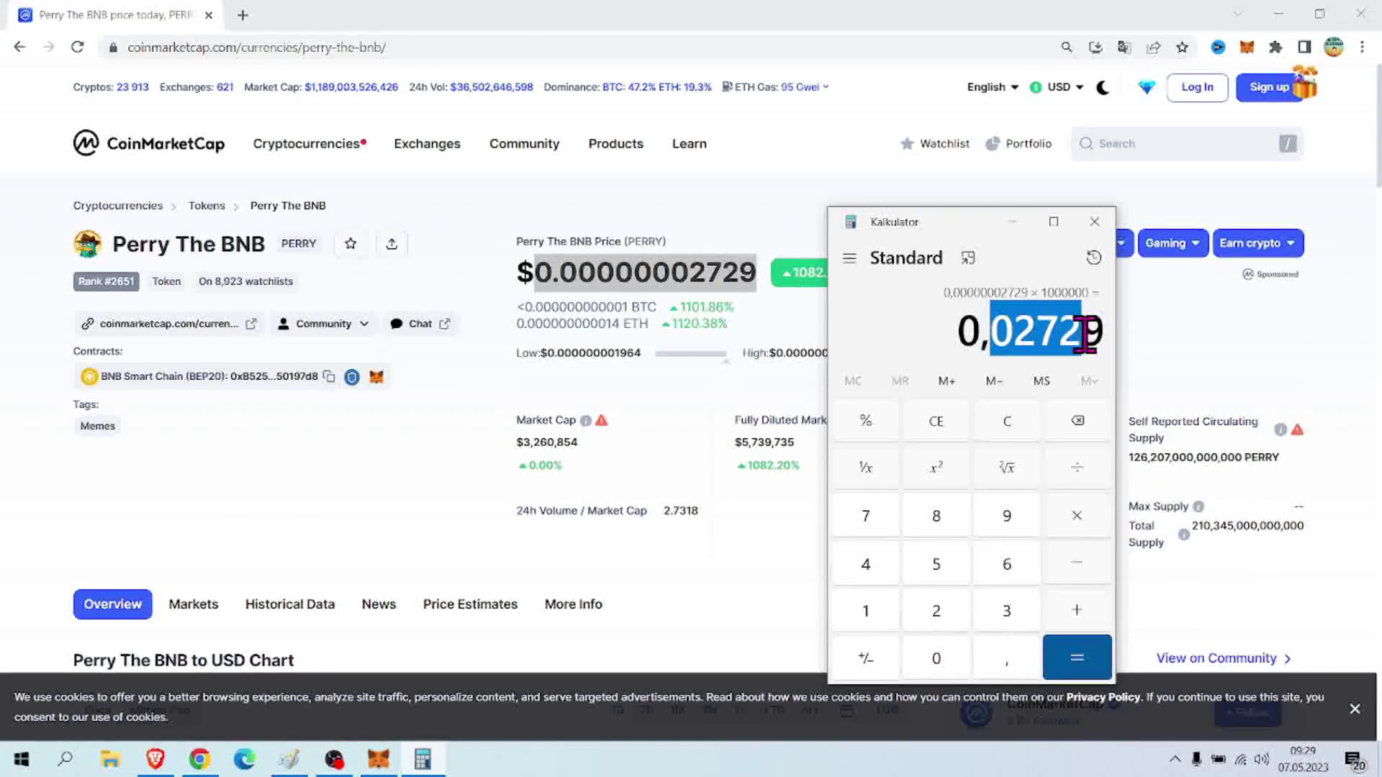
left_click(936, 421)
double_click(1087, 324)
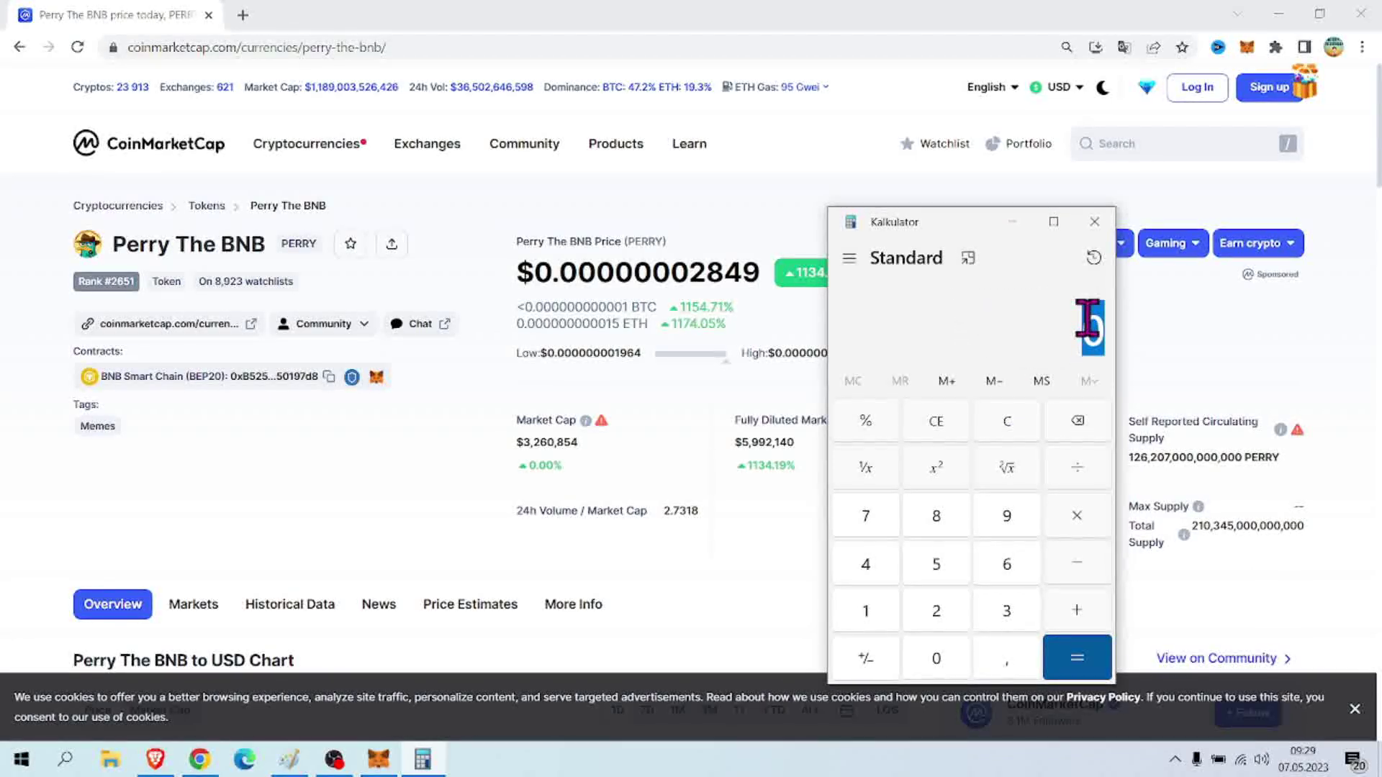
key("ctrl+v")
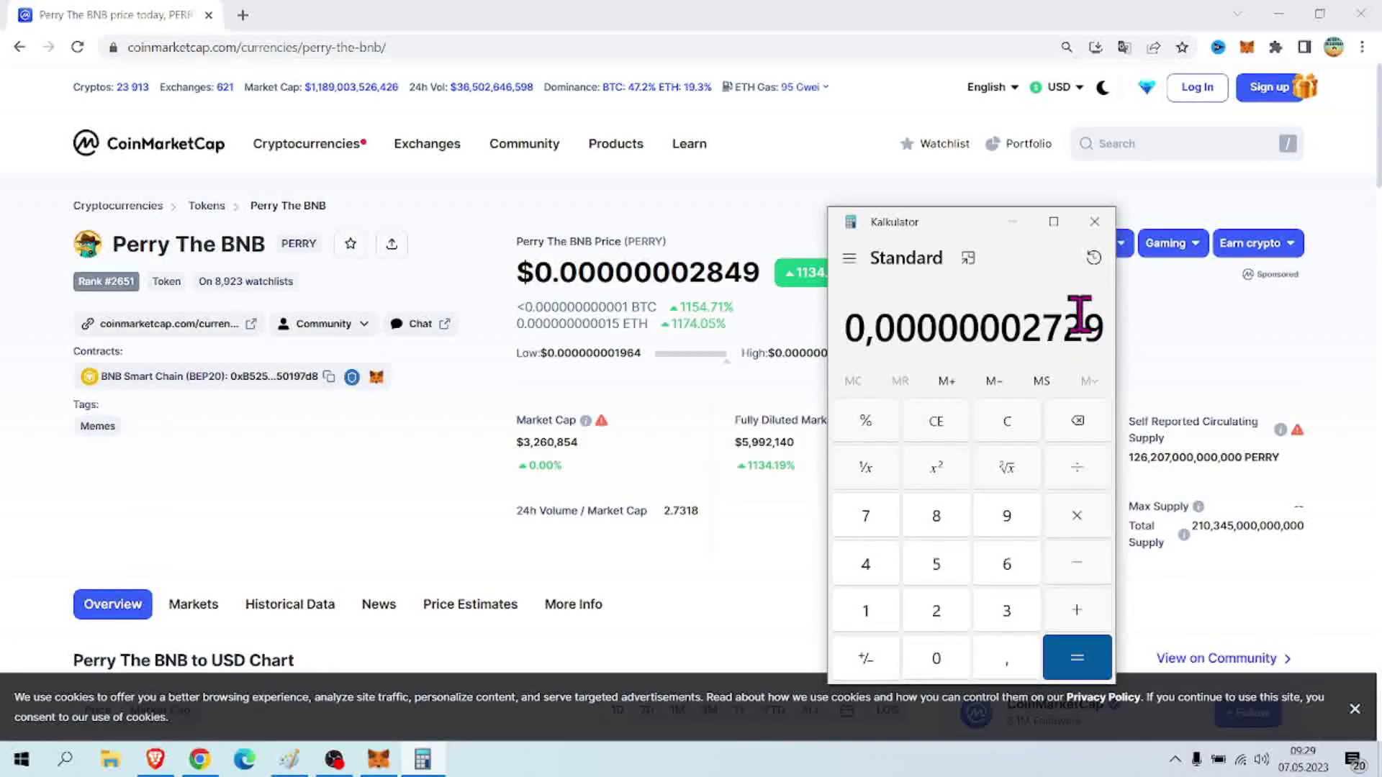
left_click(1083, 521)
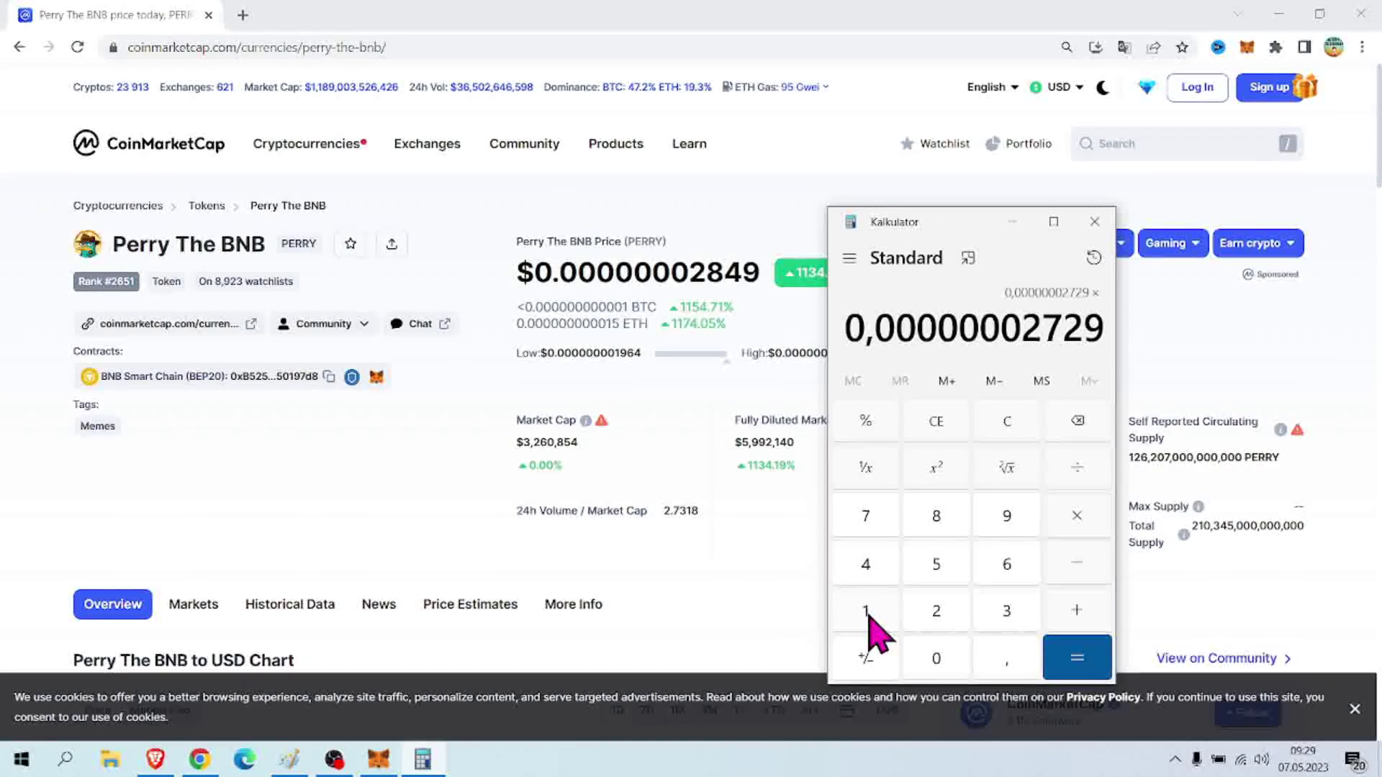
Multiply the price by 80 000 000 to get 2,1832, then clear the display
left_click(935, 521)
left_click(936, 660)
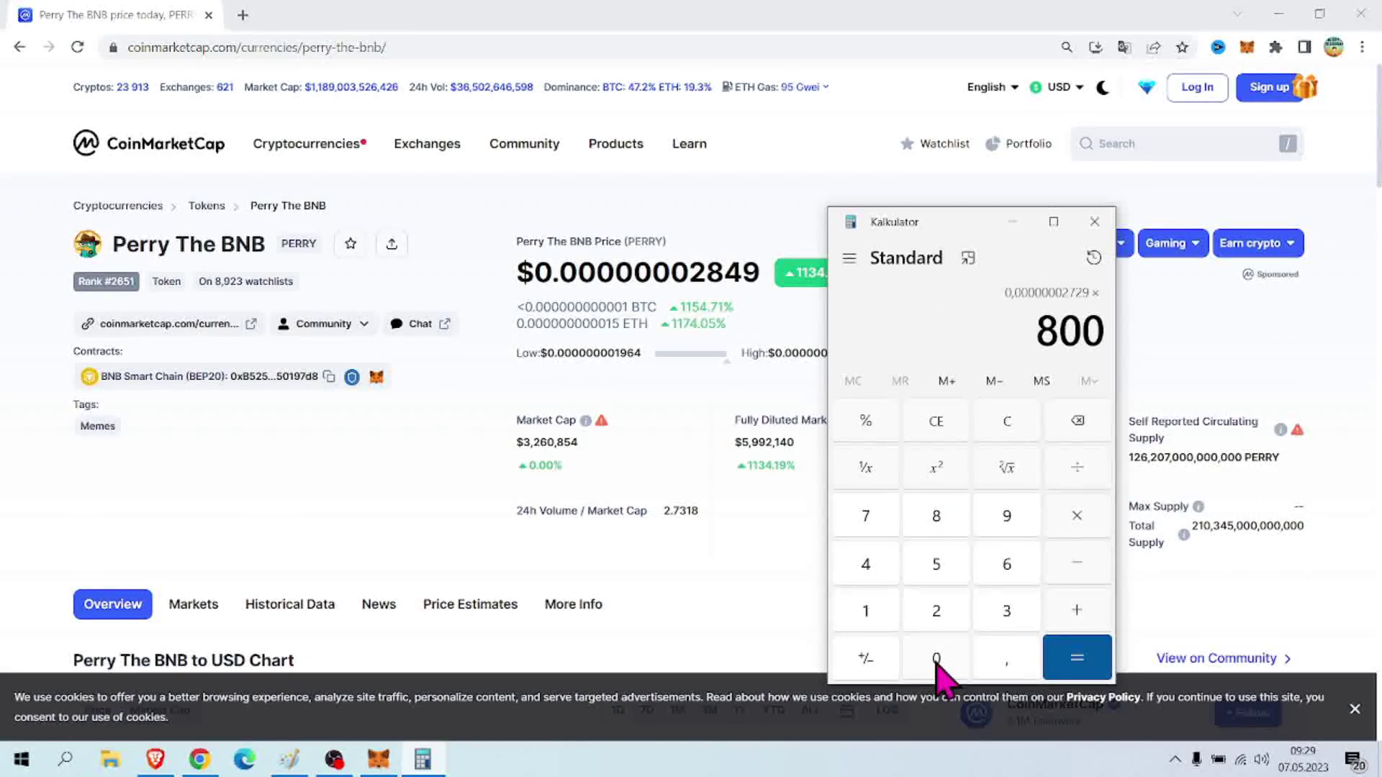
left_click(936, 662)
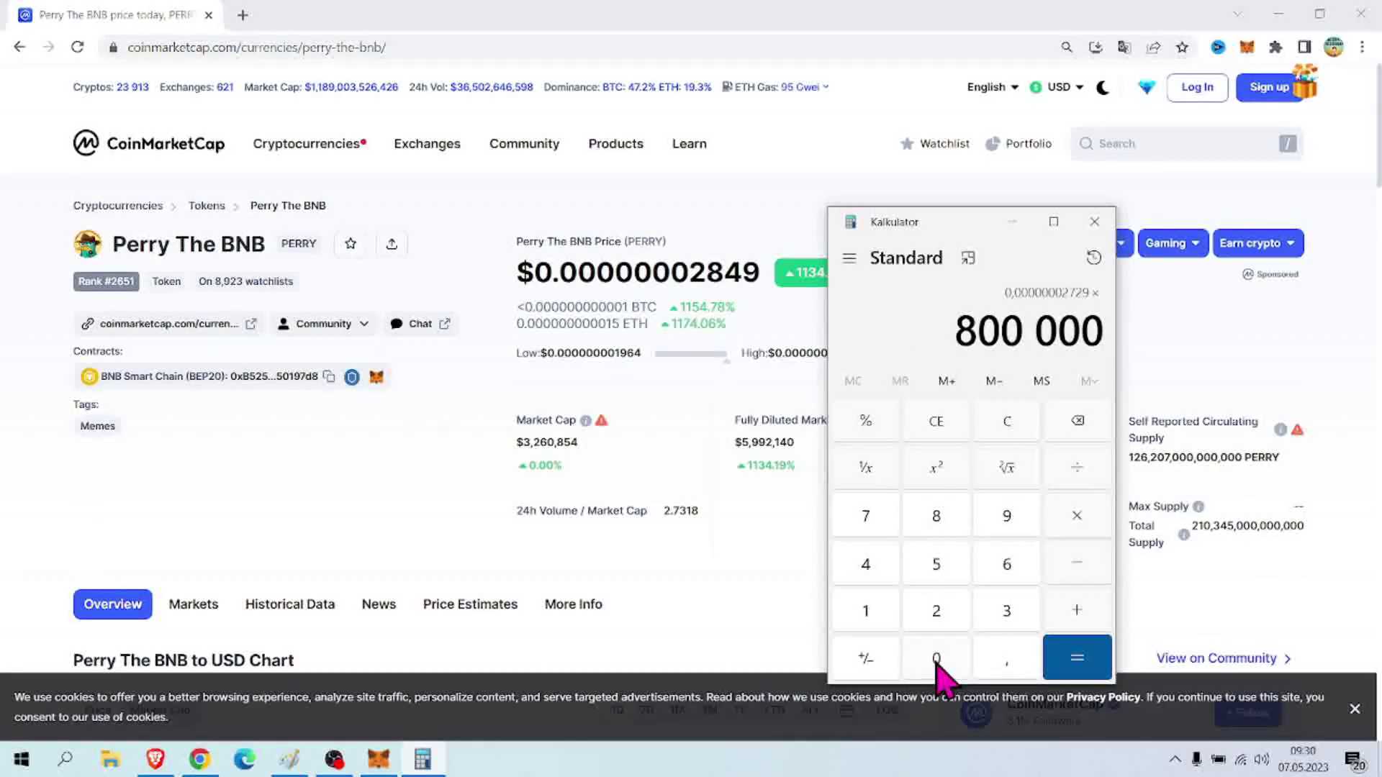
left_click(936, 662)
left_click(936, 662)
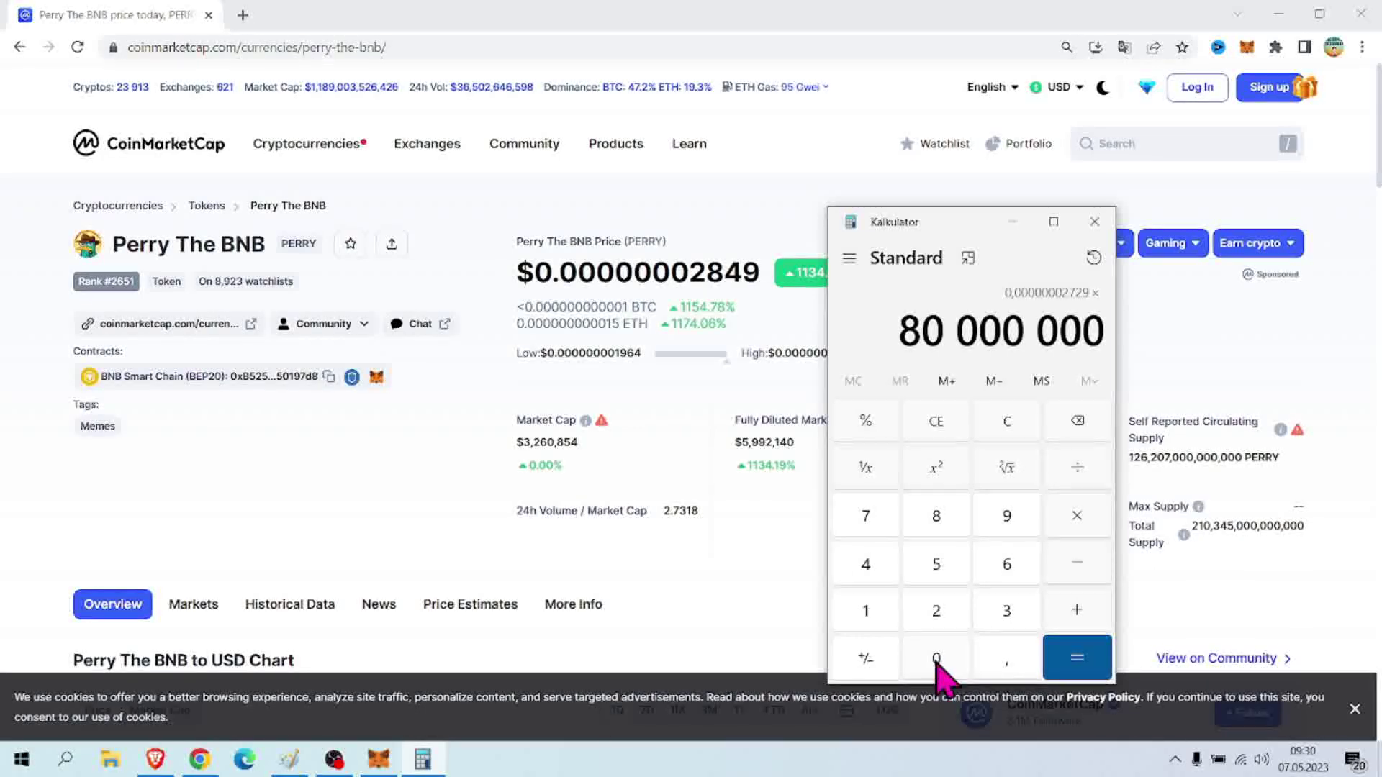
left_click(1076, 661)
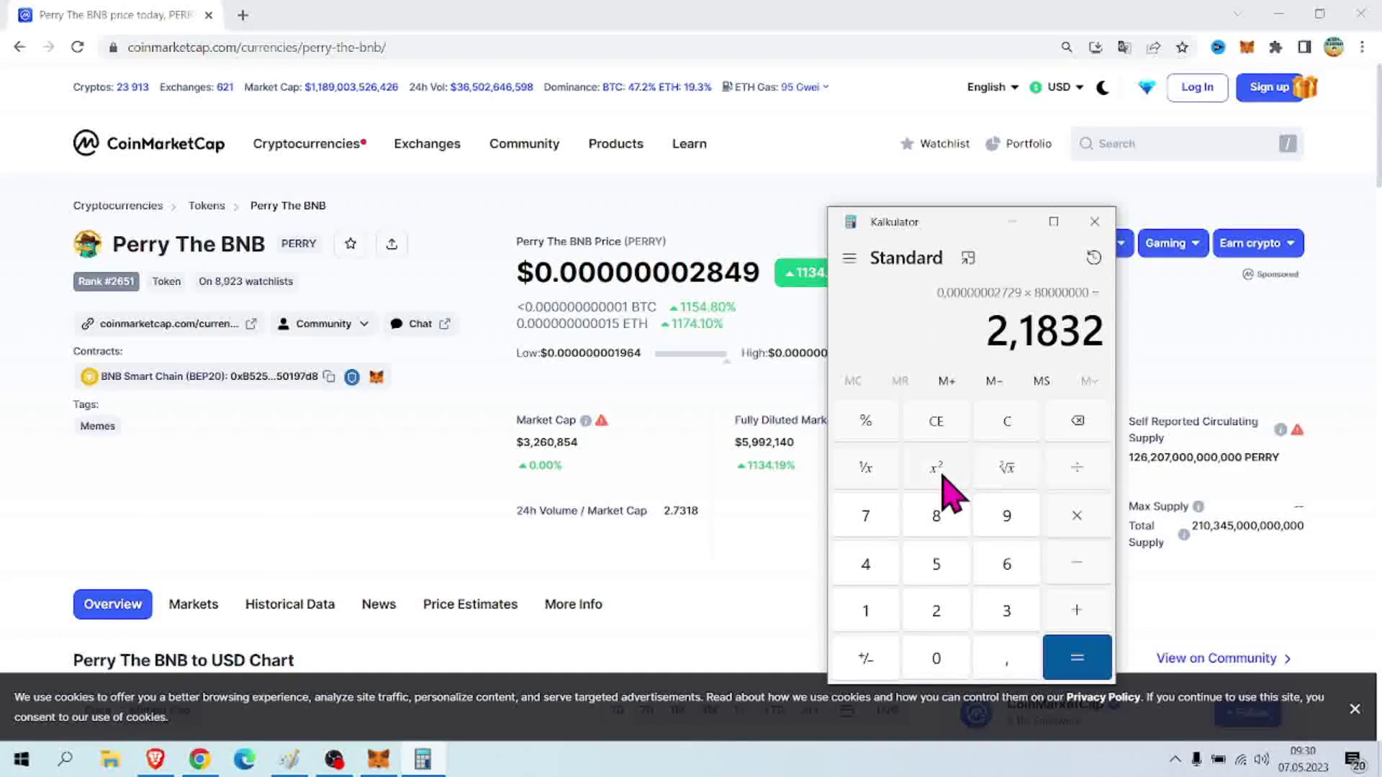
left_click(931, 424)
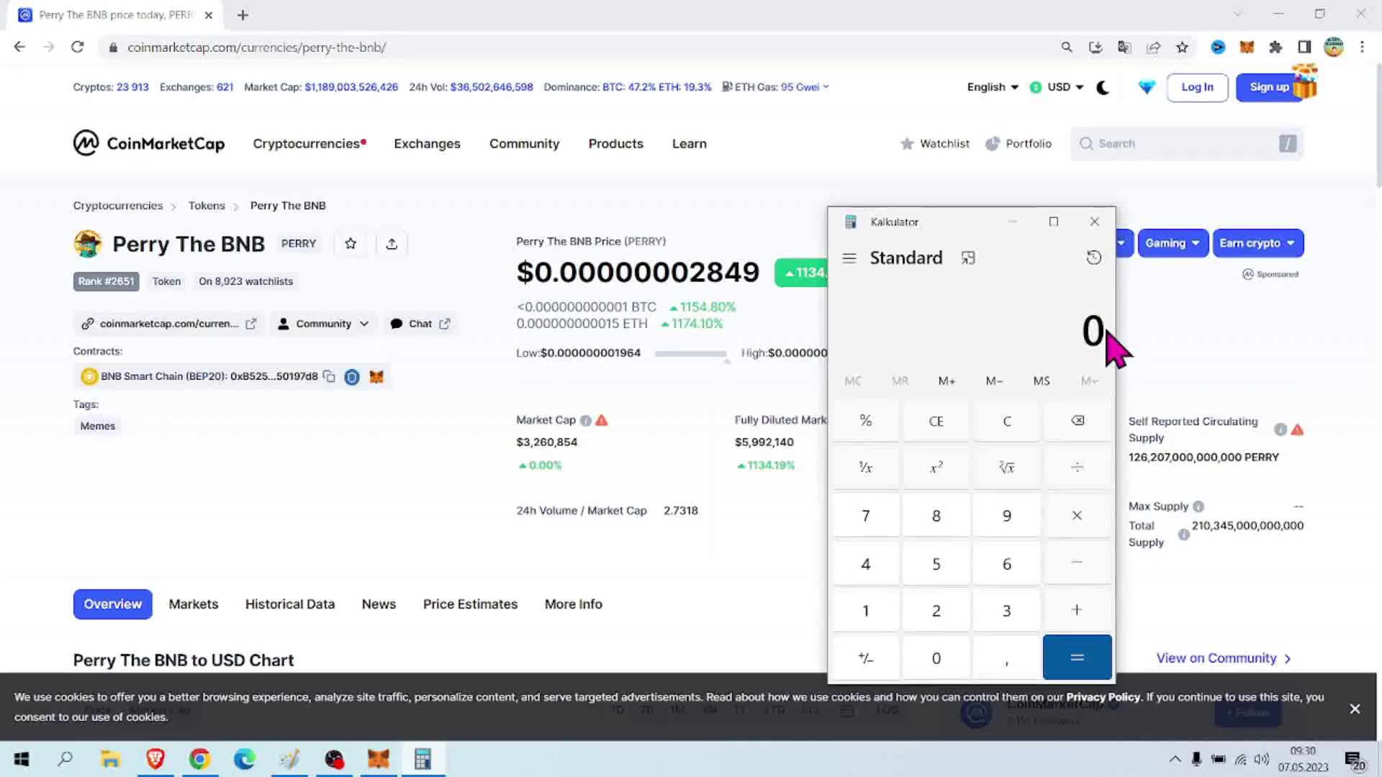
key("ctrl+v")
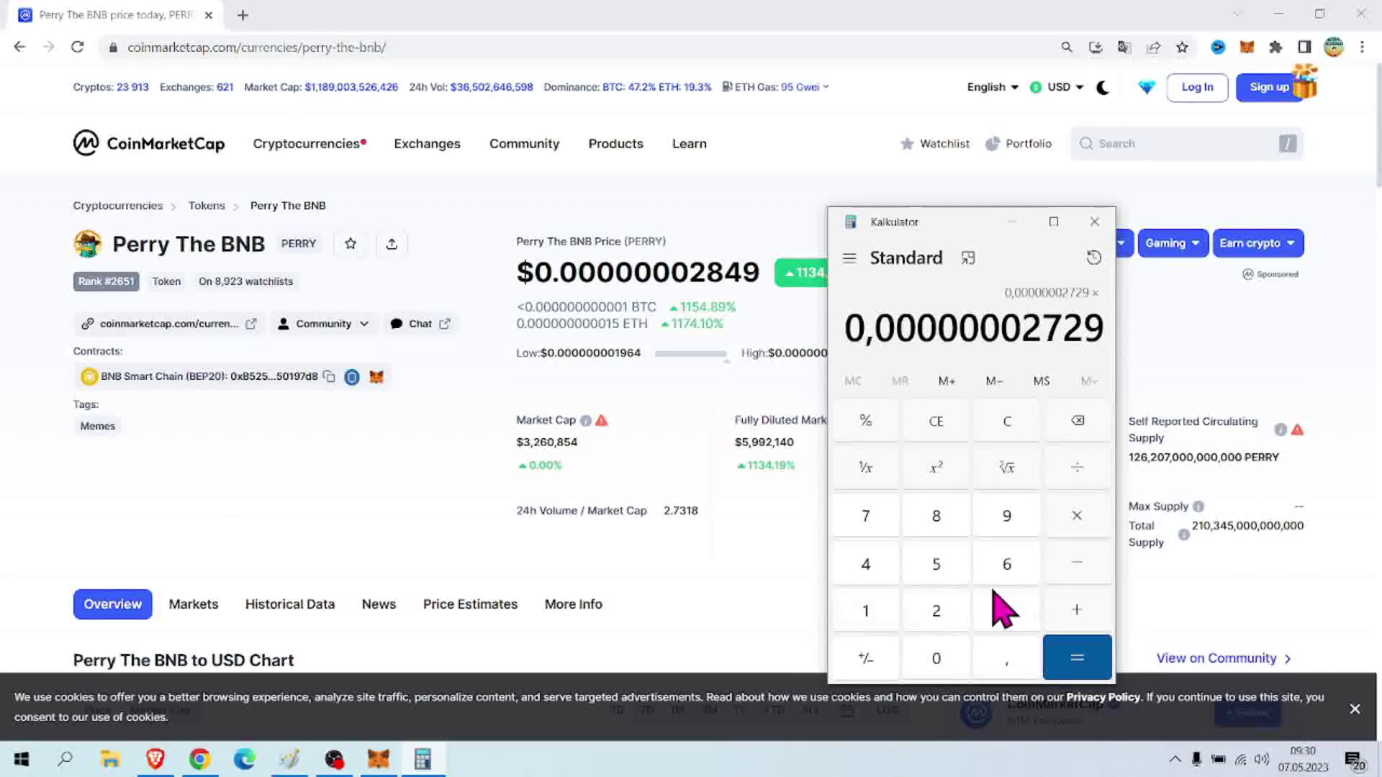
left_click(936, 573)
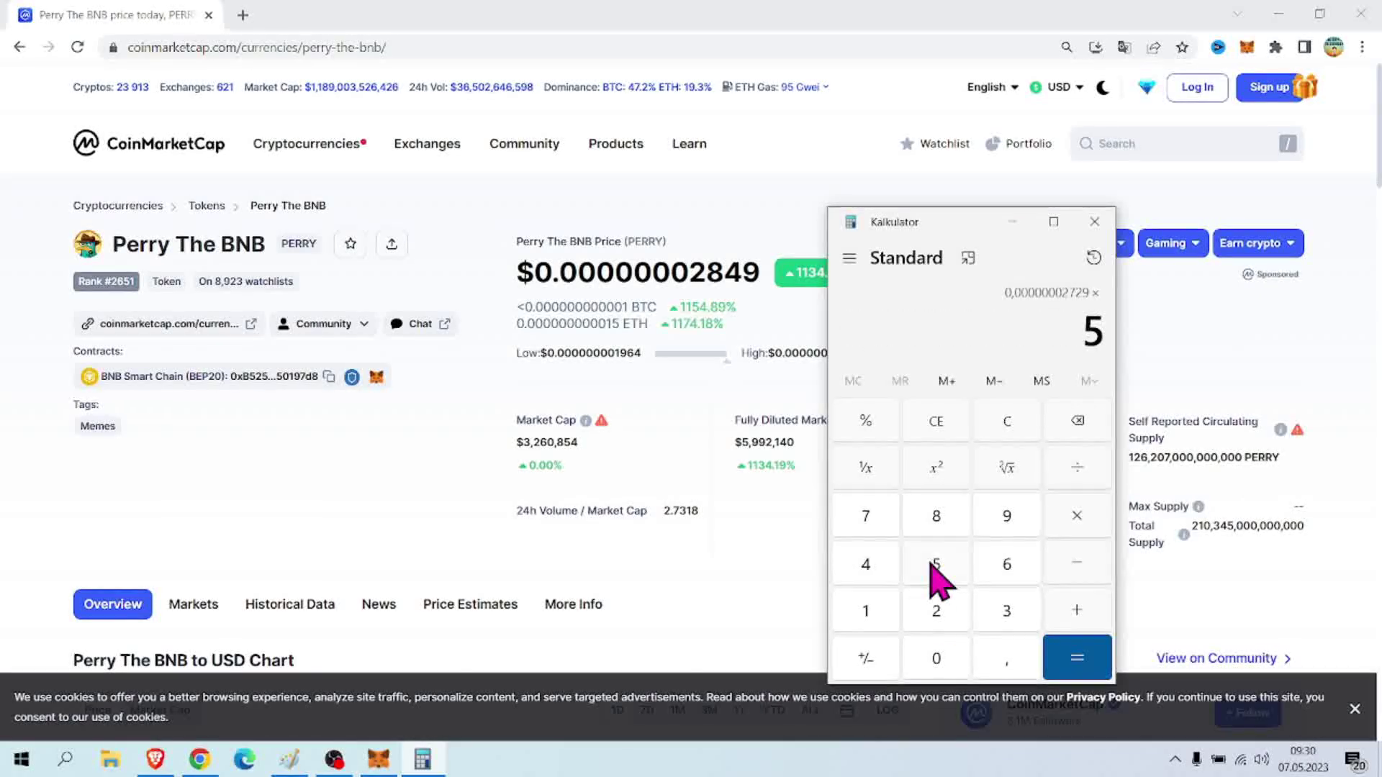
left_click(932, 664)
left_click(931, 663)
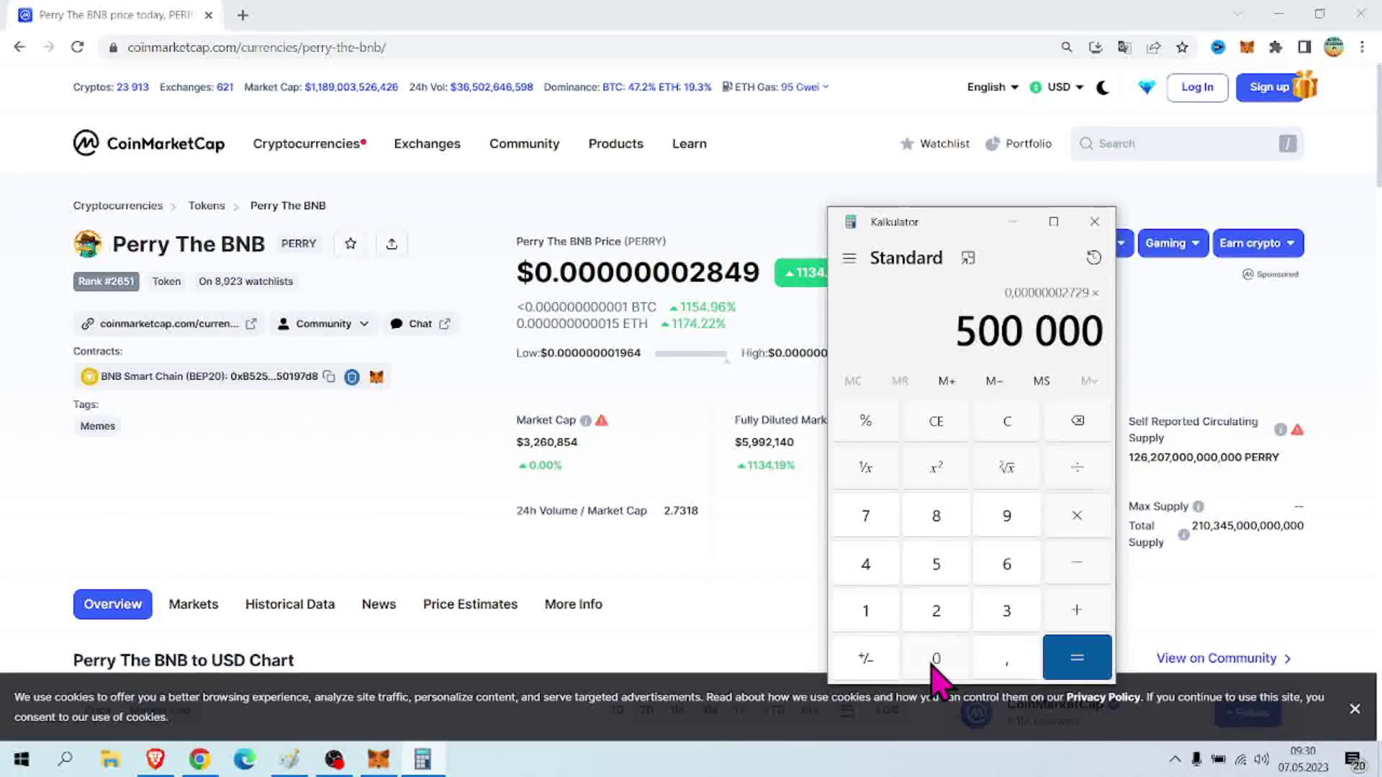
left_click(932, 664)
left_click(932, 663)
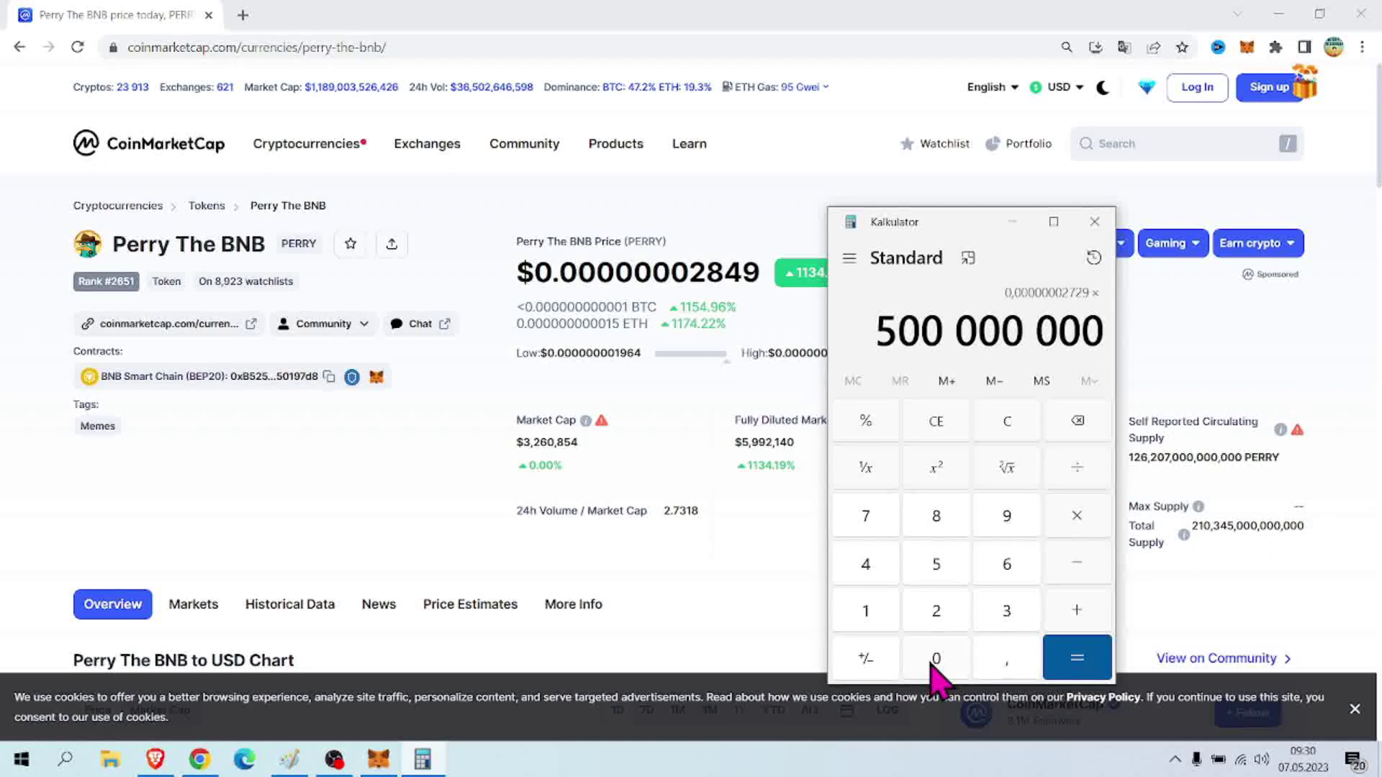
Compute and select the 13,645 result, then close Calculator
left_click(1076, 672)
left_click_drag(986, 330, 1086, 327)
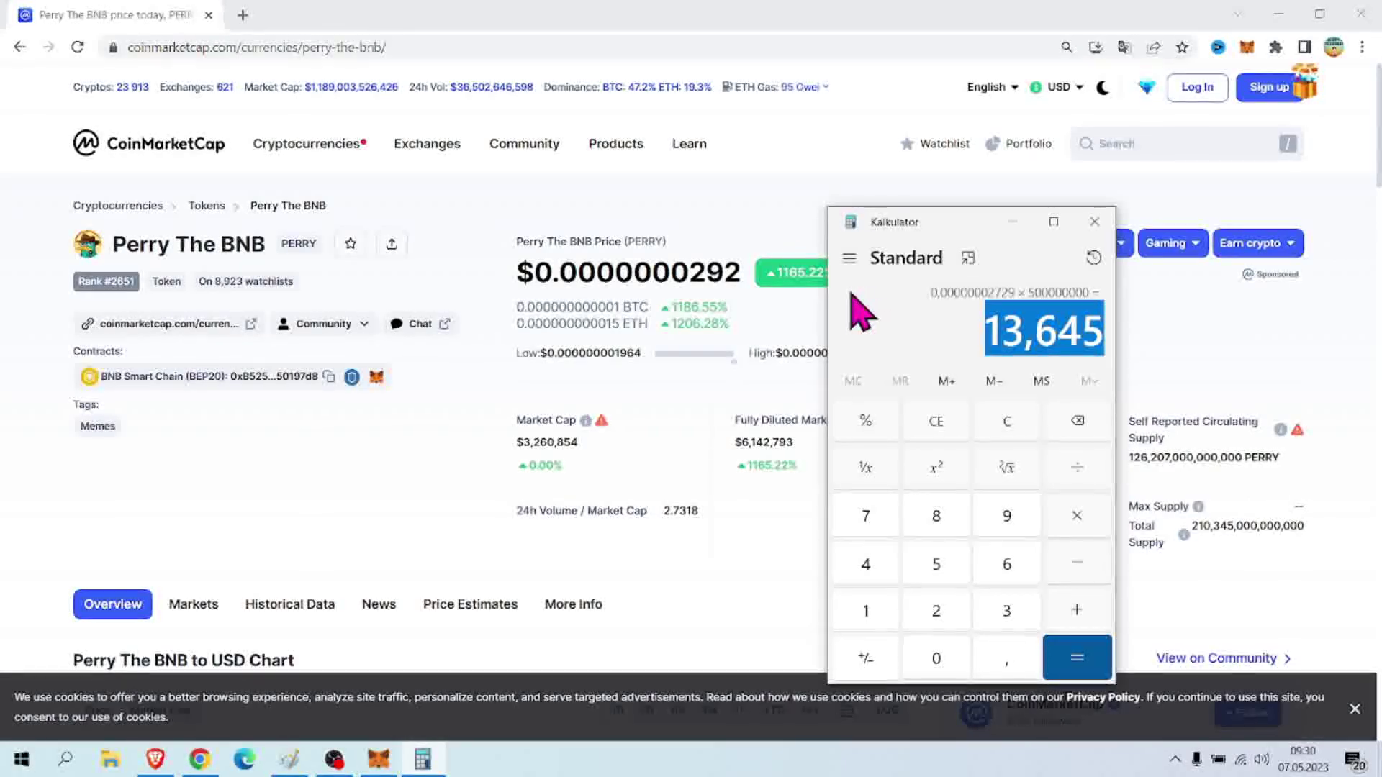
left_click(1095, 222)
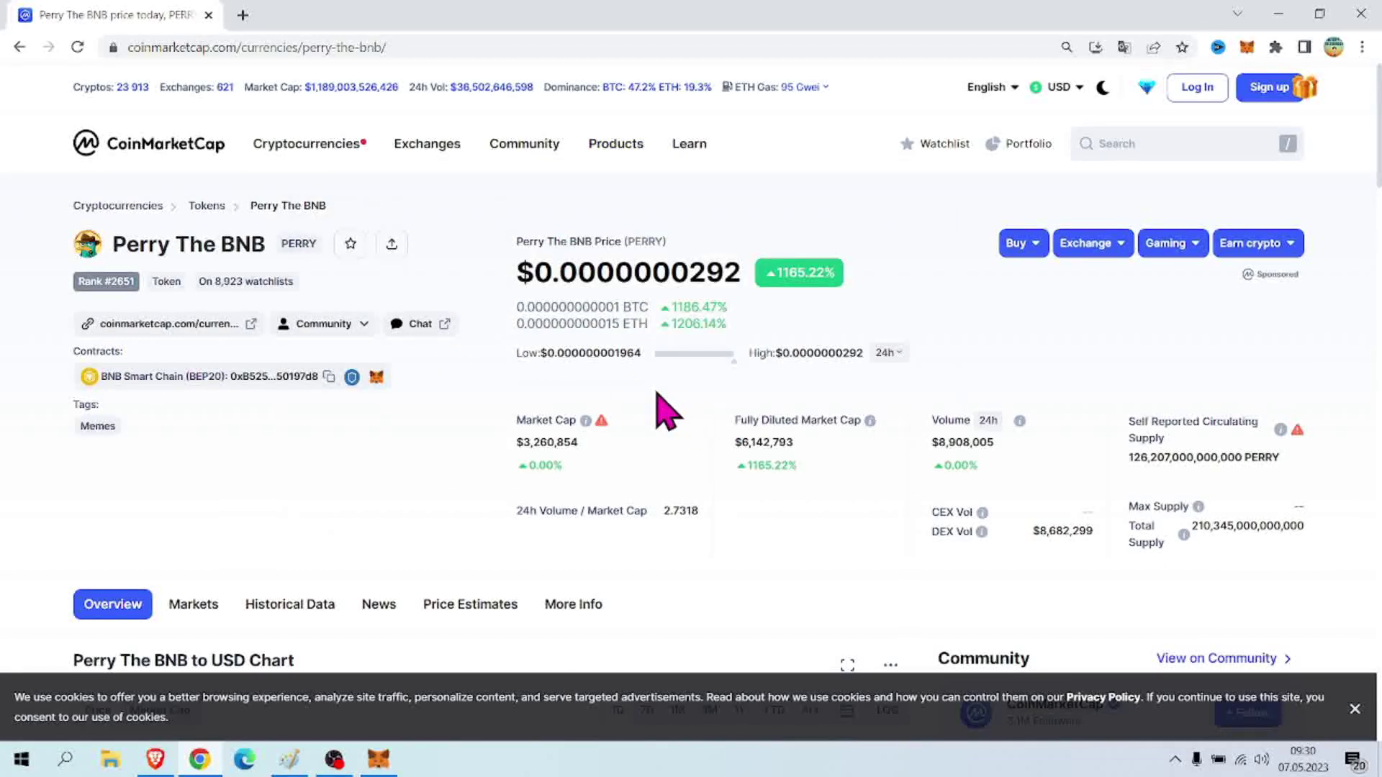
Close the cookie consent banner at the bottom of the Perry The BNB page
left_click(1353, 711)
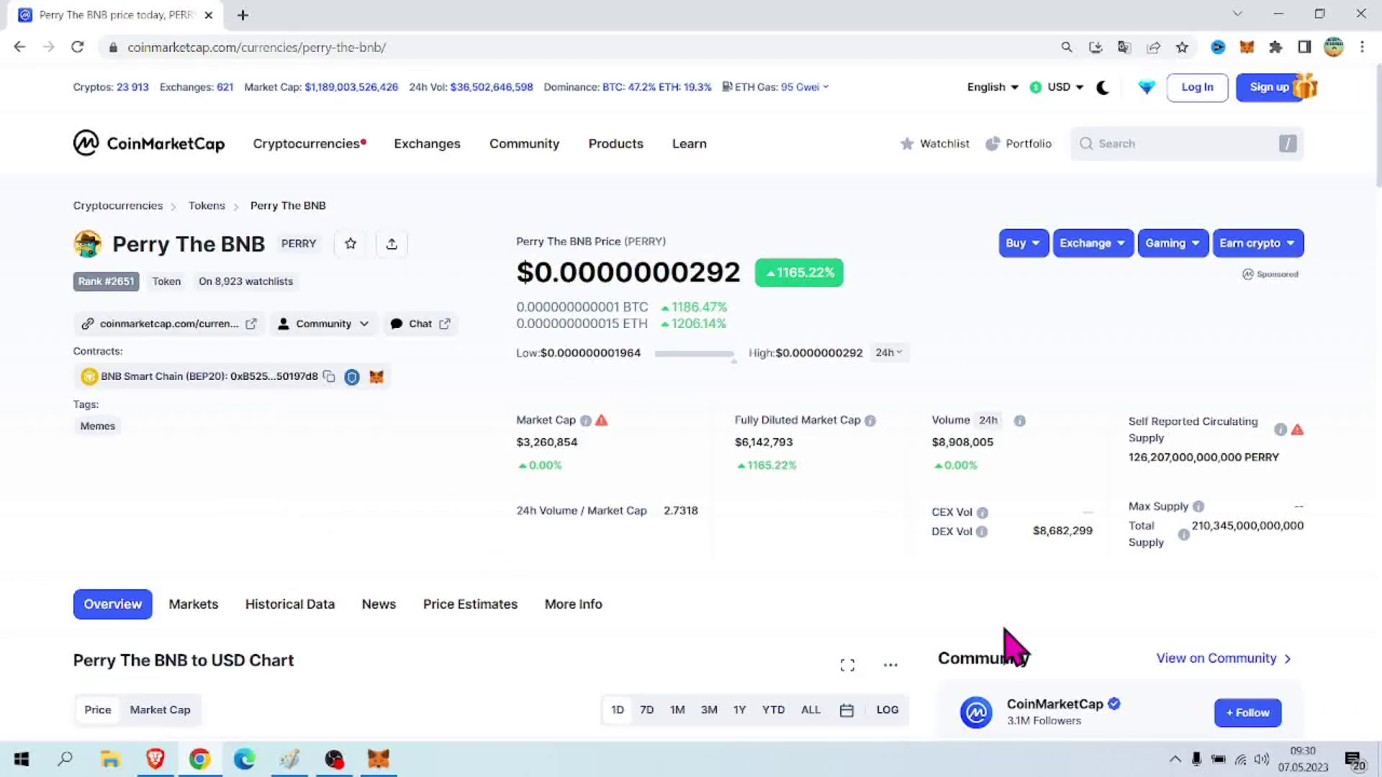